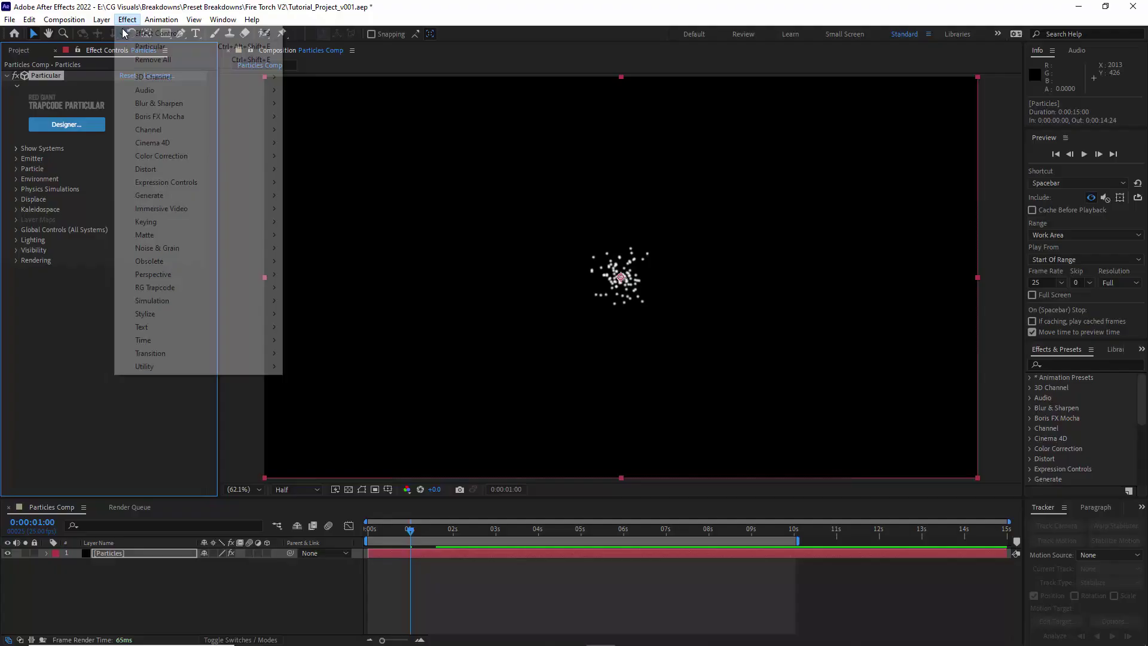
- Open the Designer of the Particular effect on the Particles layer
mouse_move(155, 288)
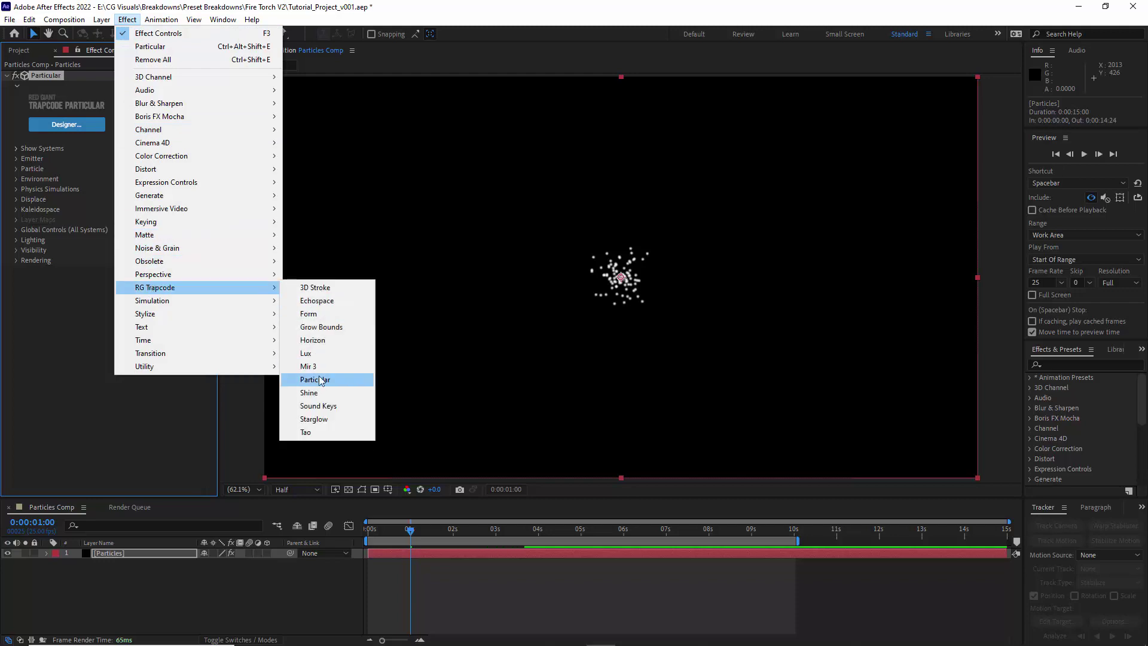
click(50, 82)
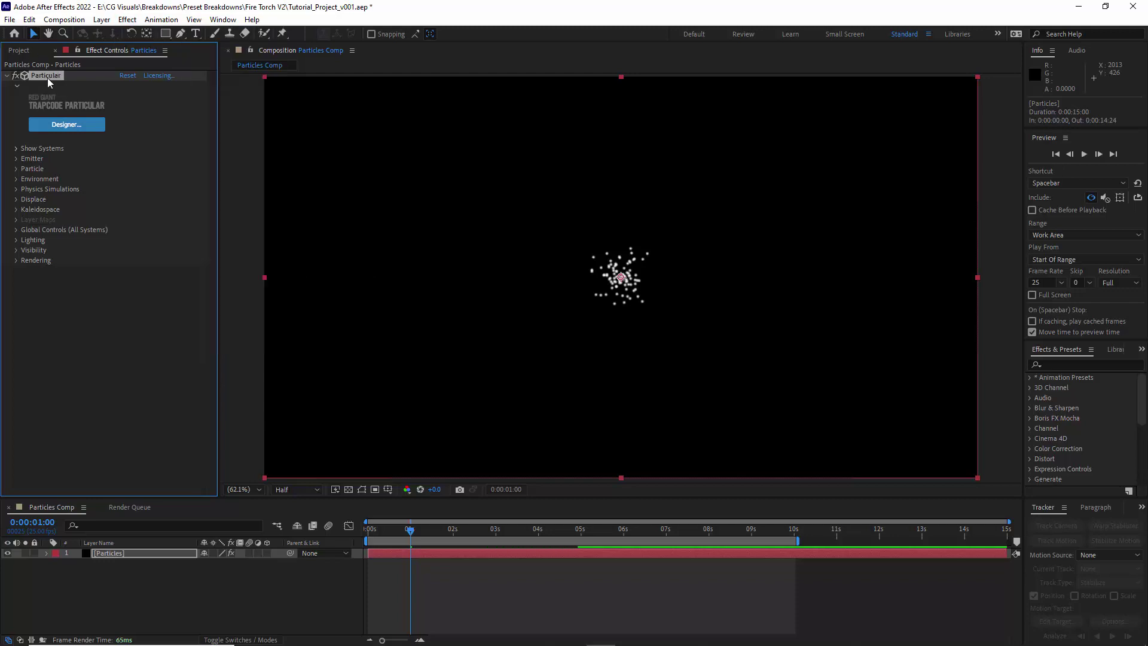
click(66, 125)
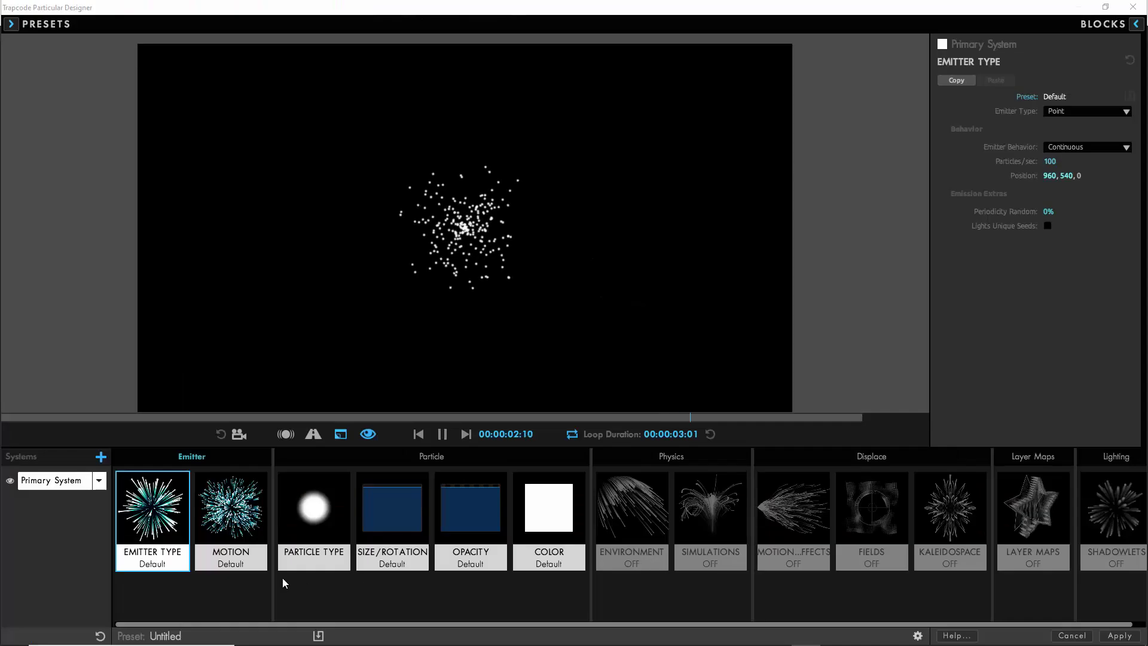
- Set the primary system's emitter type to 3D Model and choose the Sphere Smooth model
click(1067, 110)
click(1074, 189)
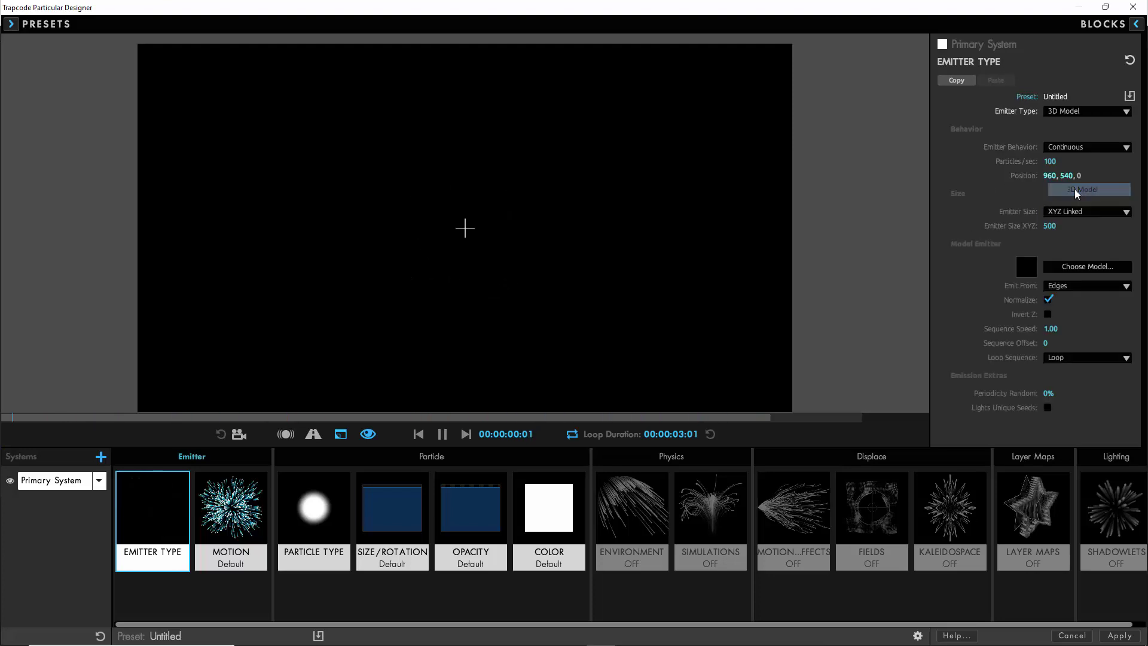
click(1078, 266)
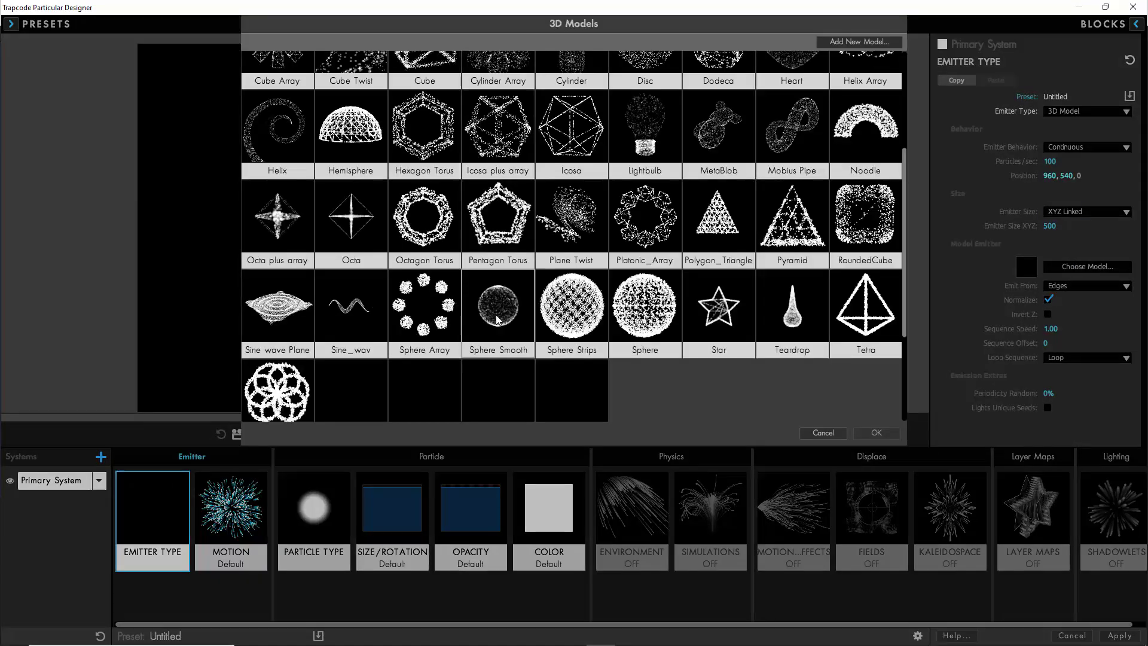
click(875, 432)
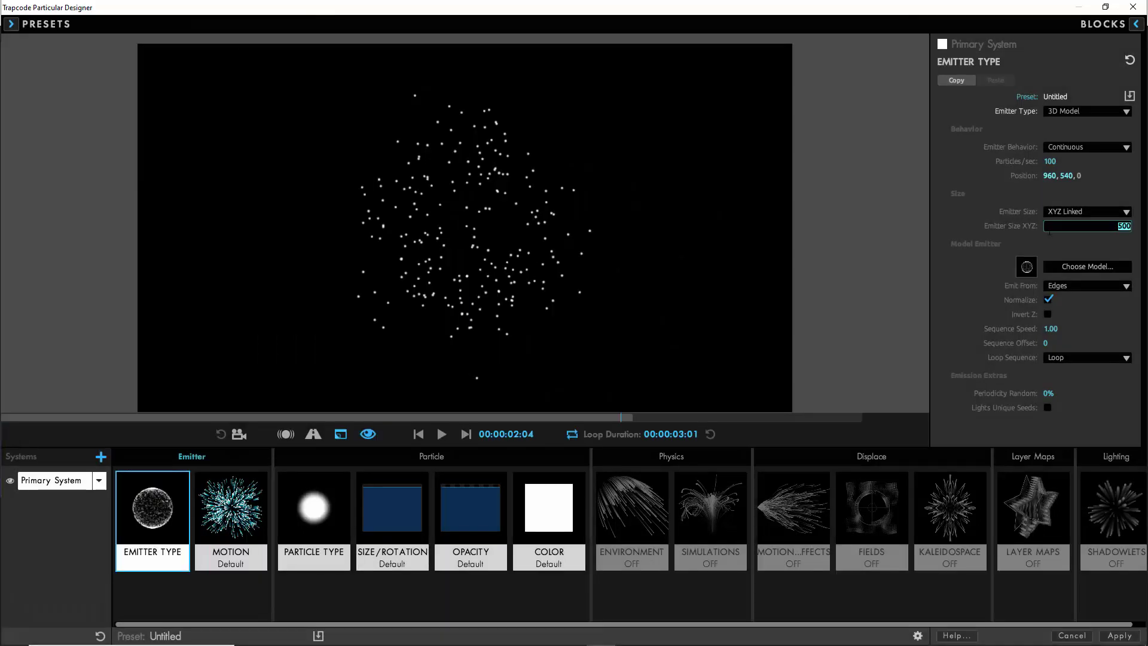
- Configure the emitter with an XYZ size of 80, emission from Volume and 5000 particles per second, and preview it
click(1071, 286)
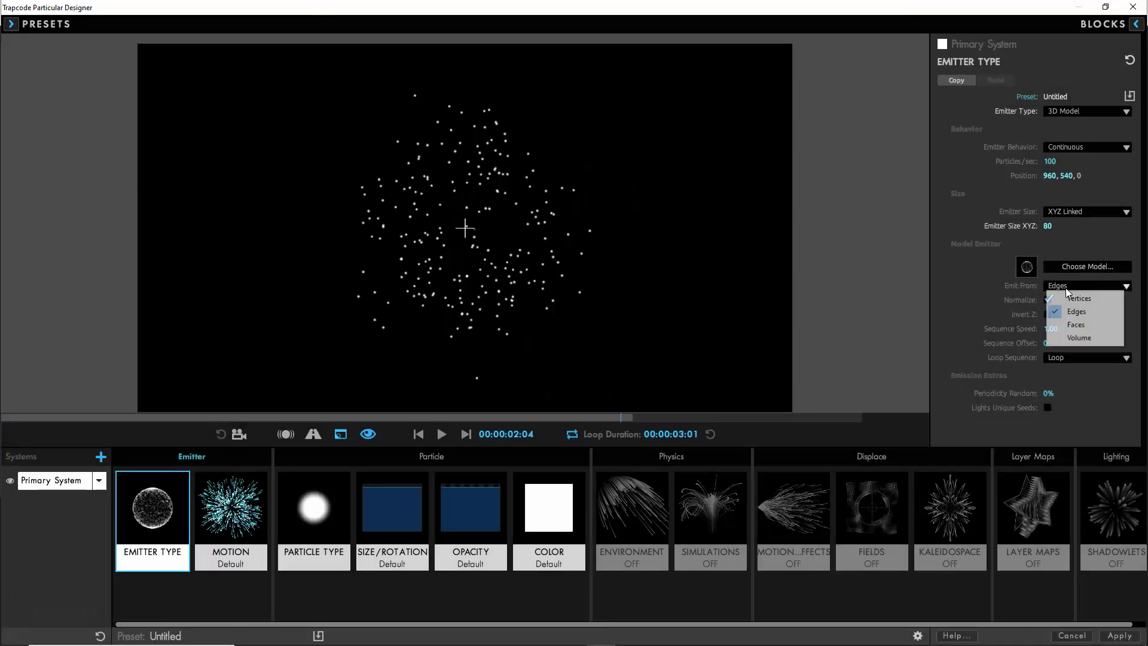
click(1074, 340)
click(1052, 163)
text(5000)
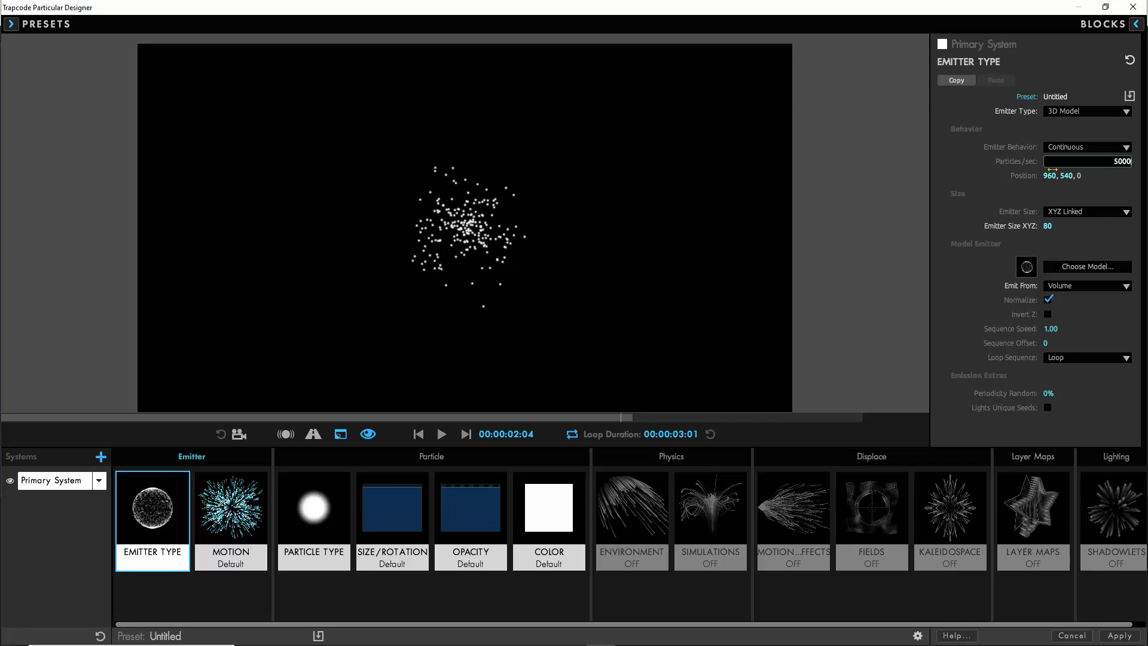
key(Return)
click(442, 434)
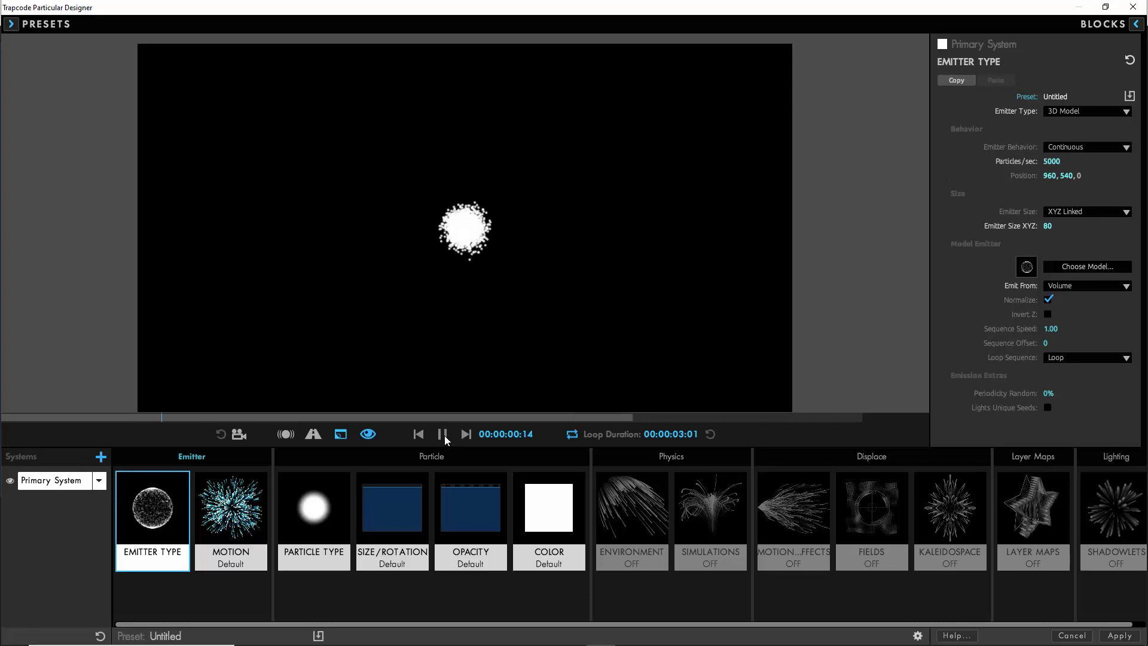
click(442, 434)
- Configure the emitter motion with Inwards direction, velocity 5000 and velocity from emitter motion 100%
click(231, 509)
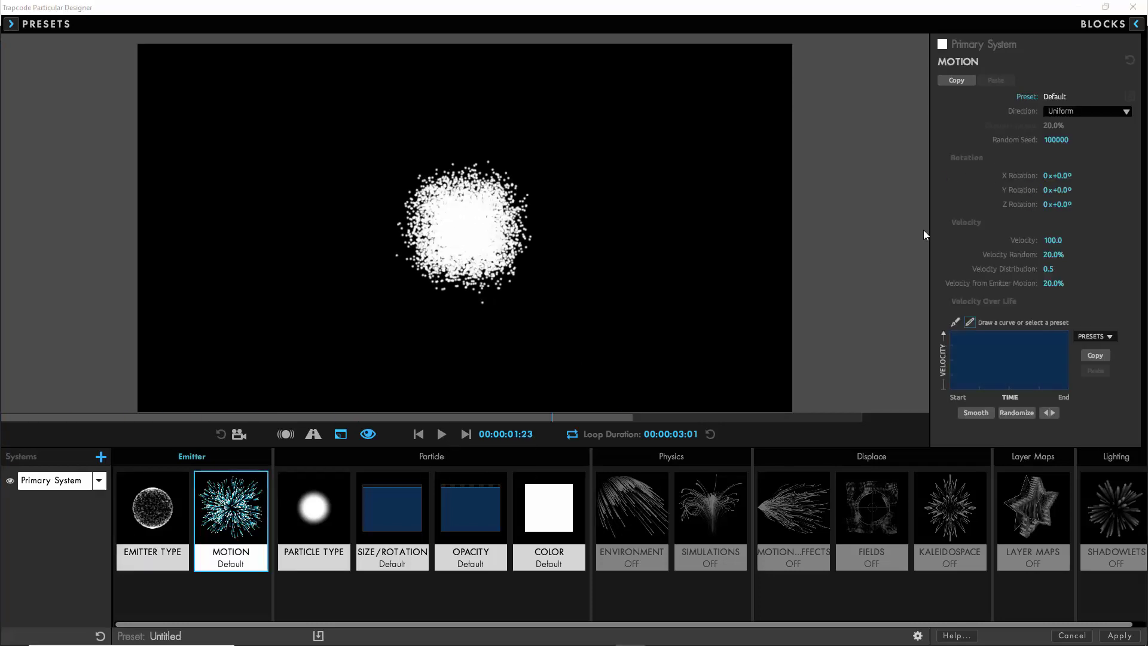
click(1087, 111)
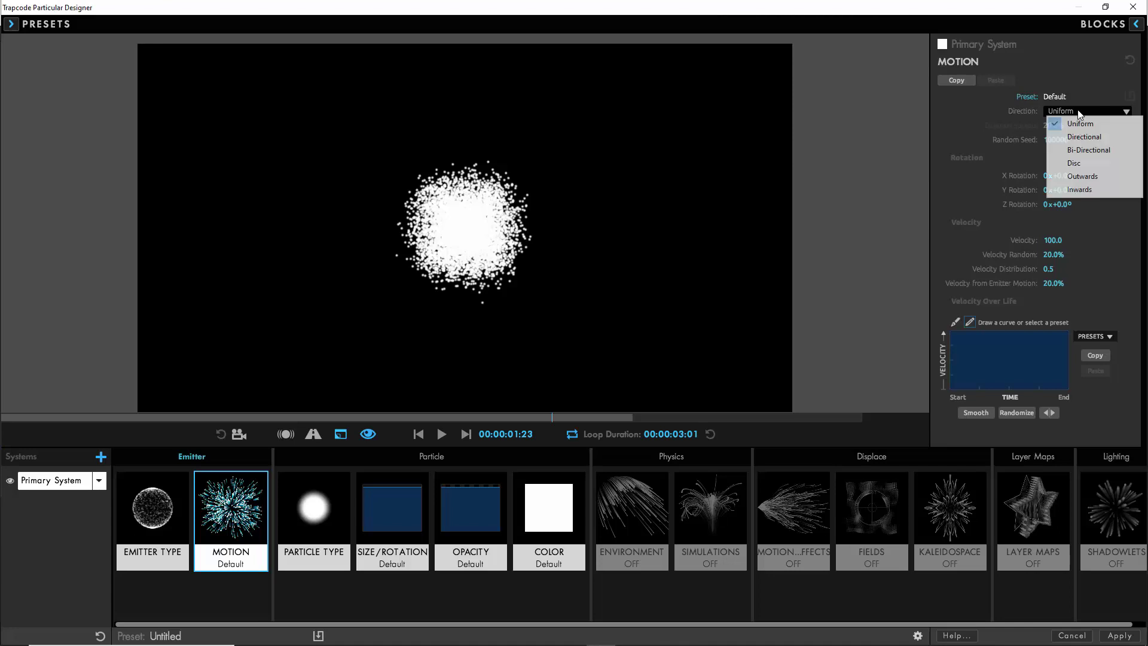
click(1078, 193)
drag(1052, 240, 1053, 240)
text(5000)
click(1052, 283)
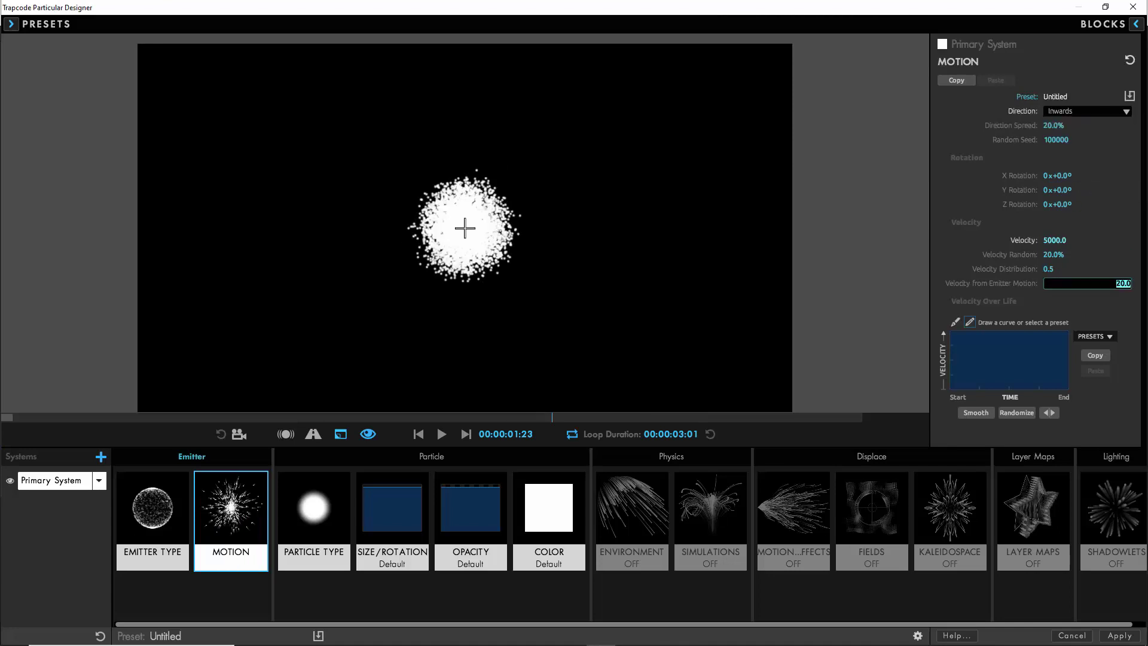
text(100)
- Enable fluid motion in the simulations with a force region size of 750 and a relative Y position of -300
click(711, 519)
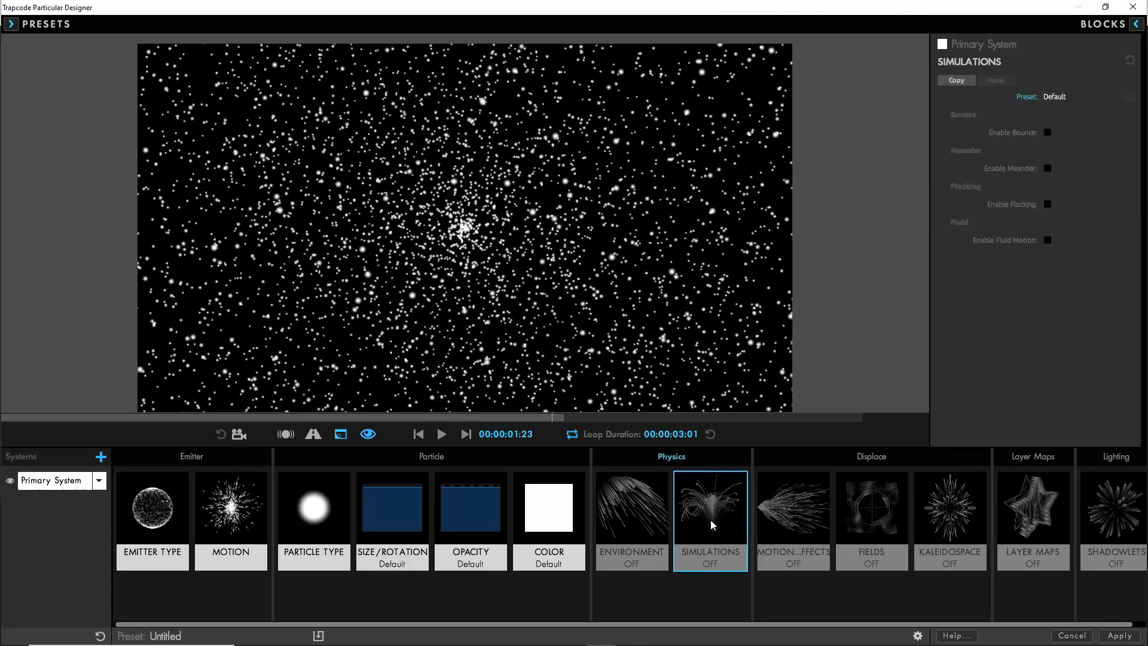
click(1048, 240)
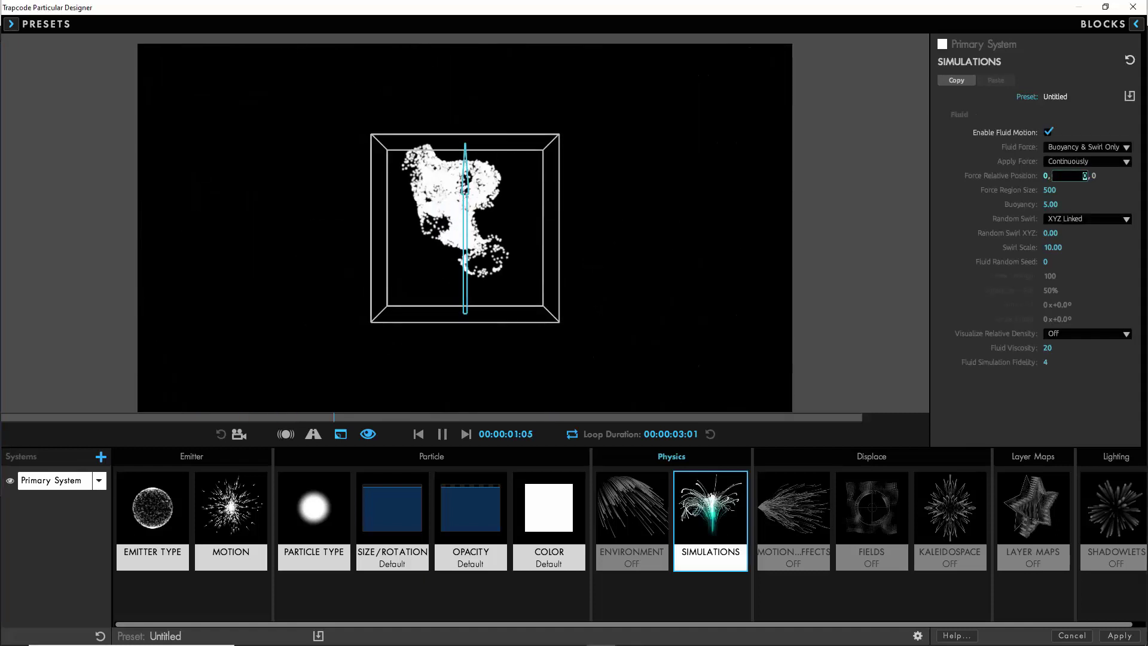
click(1050, 191)
text(750)
key(Return)
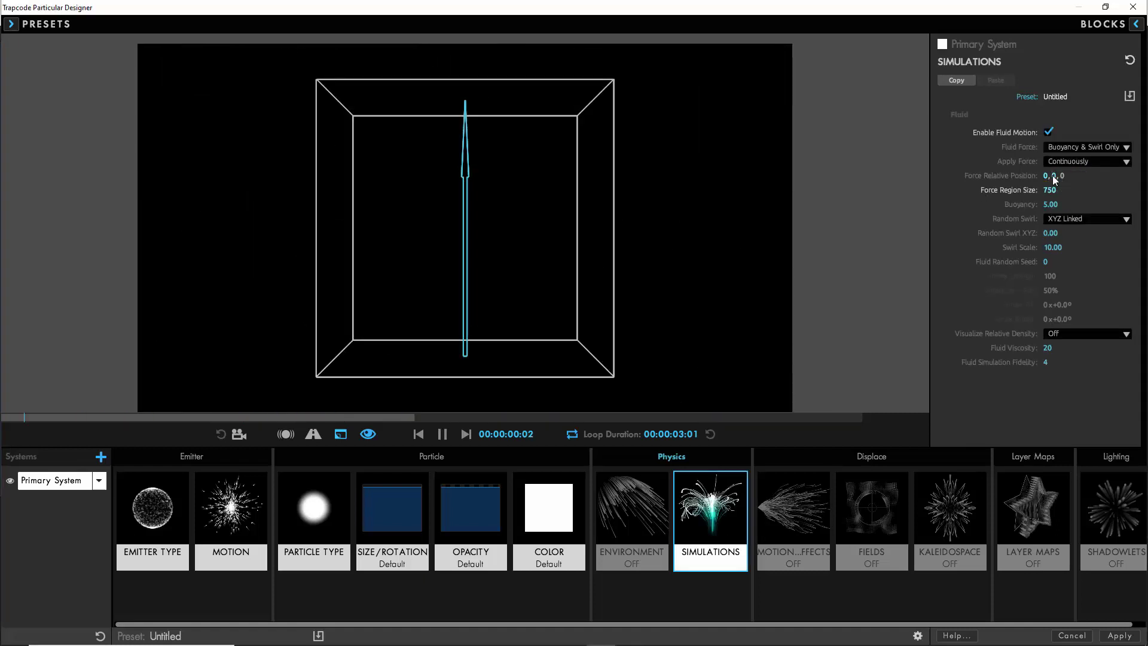
click(1054, 177)
text(-300)
key(Return)
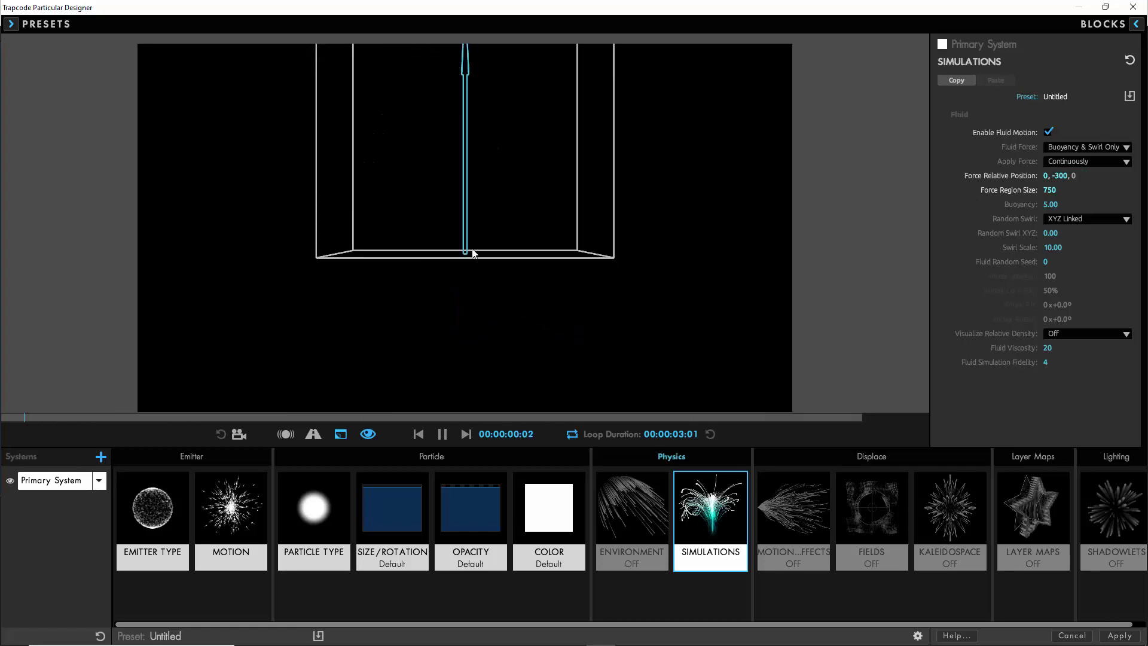
- Set the fluid simulation's buoyancy to 75
drag(430, 259, 436, 400)
click(1050, 205)
text(75)
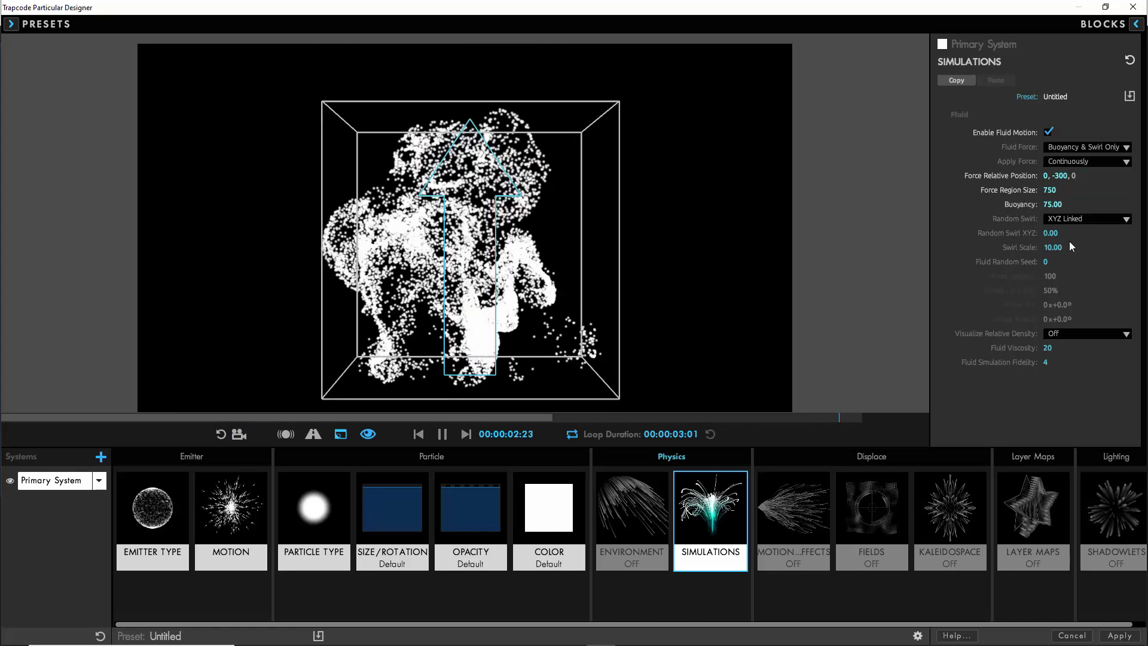
key(Return)
- Set the fluid's random swirl XYZ to 25 and the swirl scale to 50
click(1051, 233)
text(25)
key(Return)
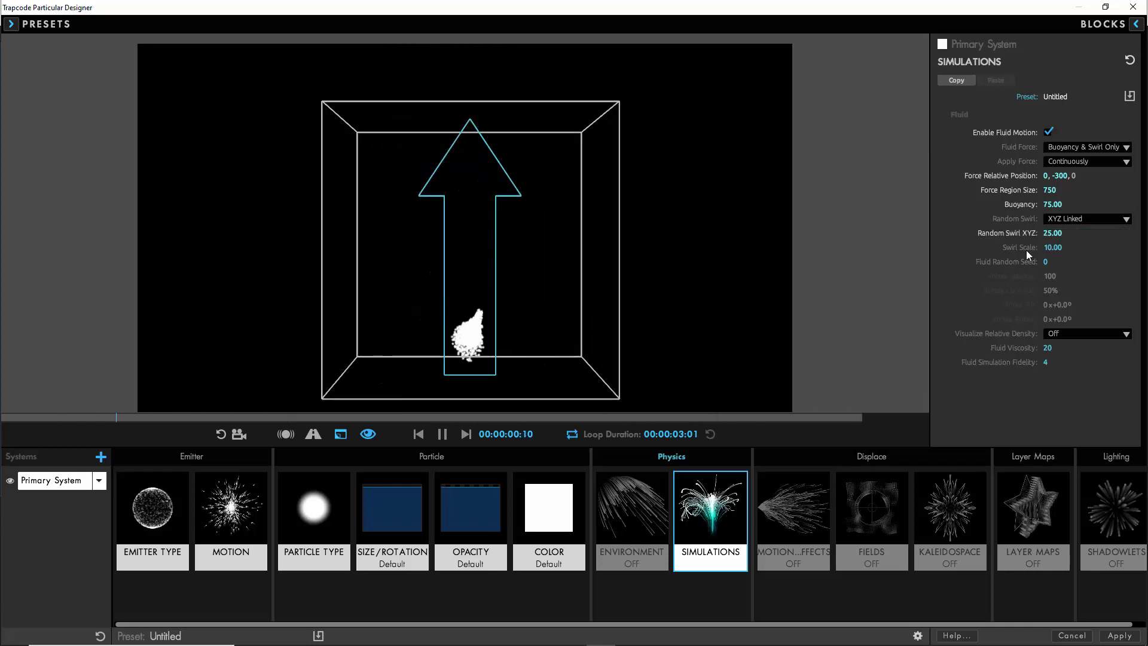
click(1050, 248)
text(50)
key(Return)
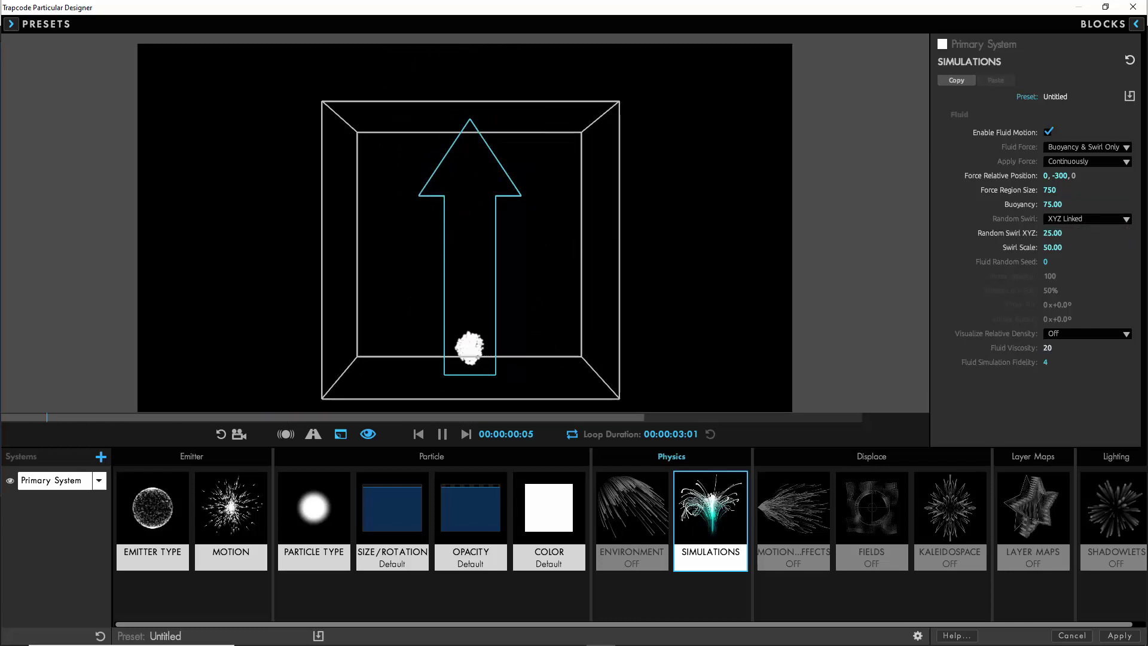
- Set the fluid viscosity to 35 and the simulation fidelity to 6, and replay the preview from the start
click(1048, 349)
text(35)
key(Tab)
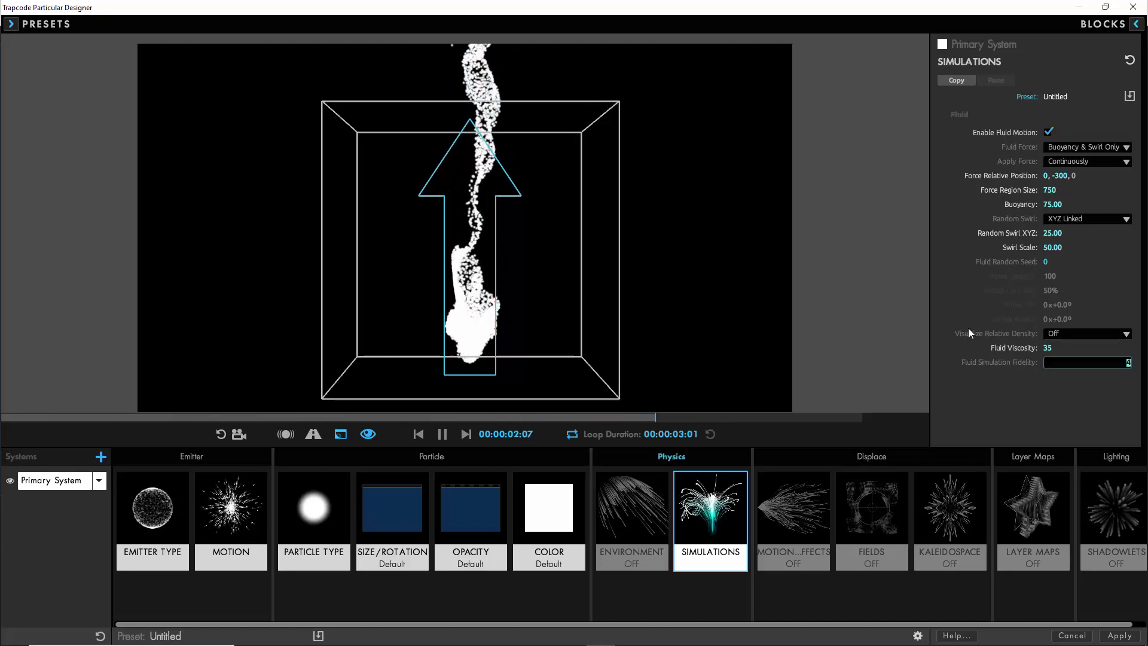
text(6)
key(Return)
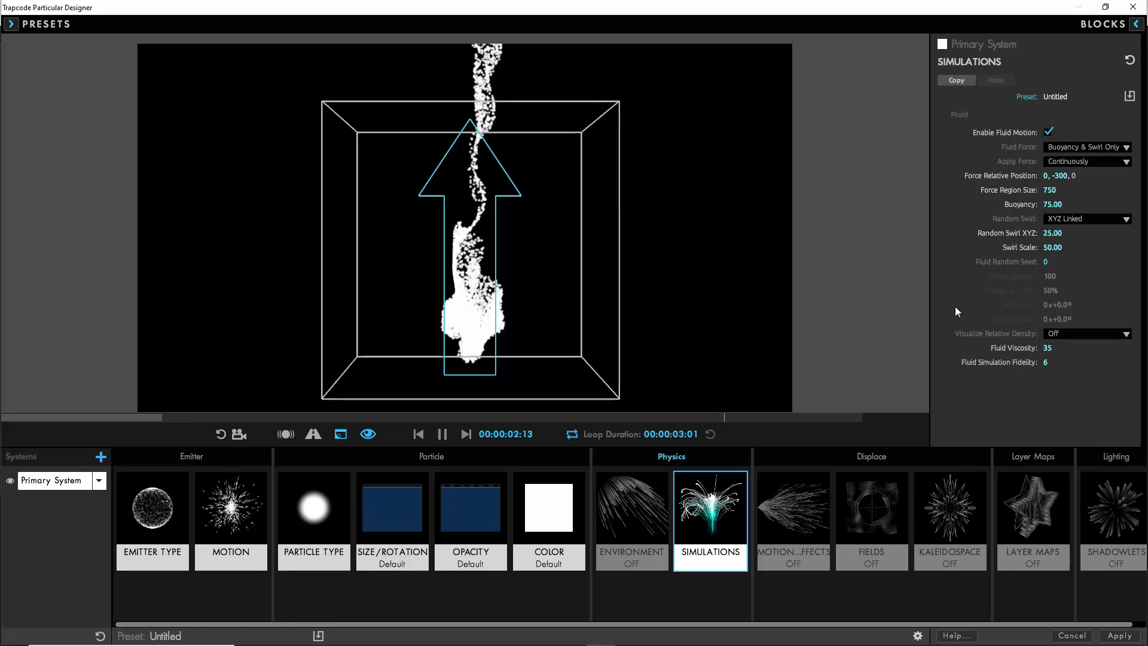
click(420, 436)
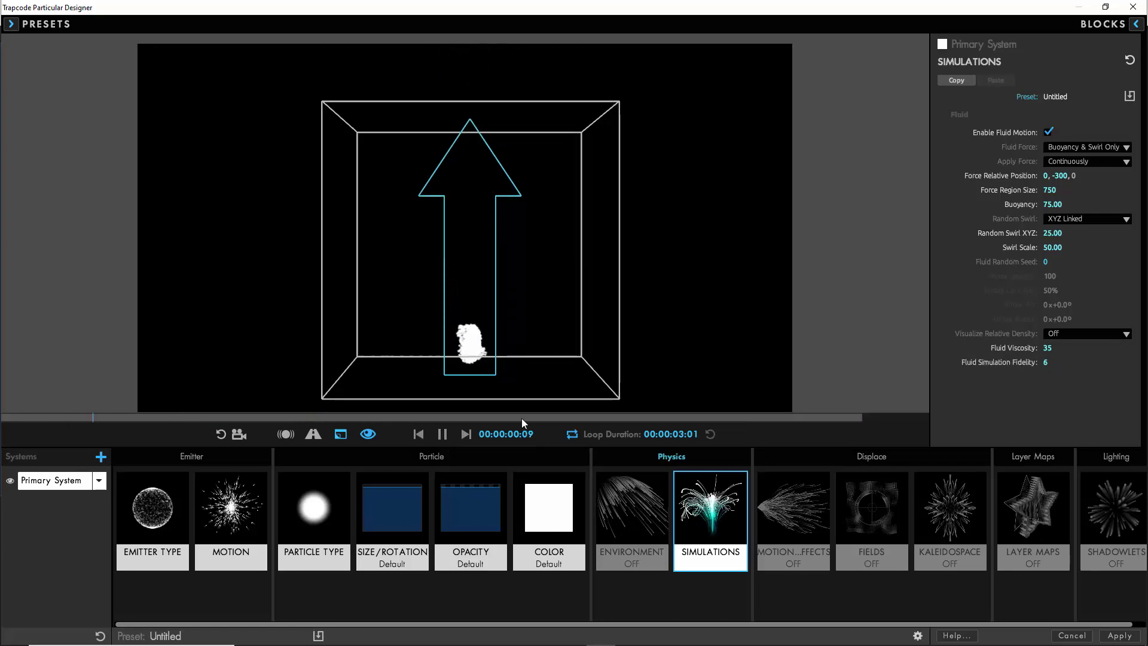
- Set the fluid viscosity to 25 and visualize the relative density as Brightness
click(1048, 348)
text(25)
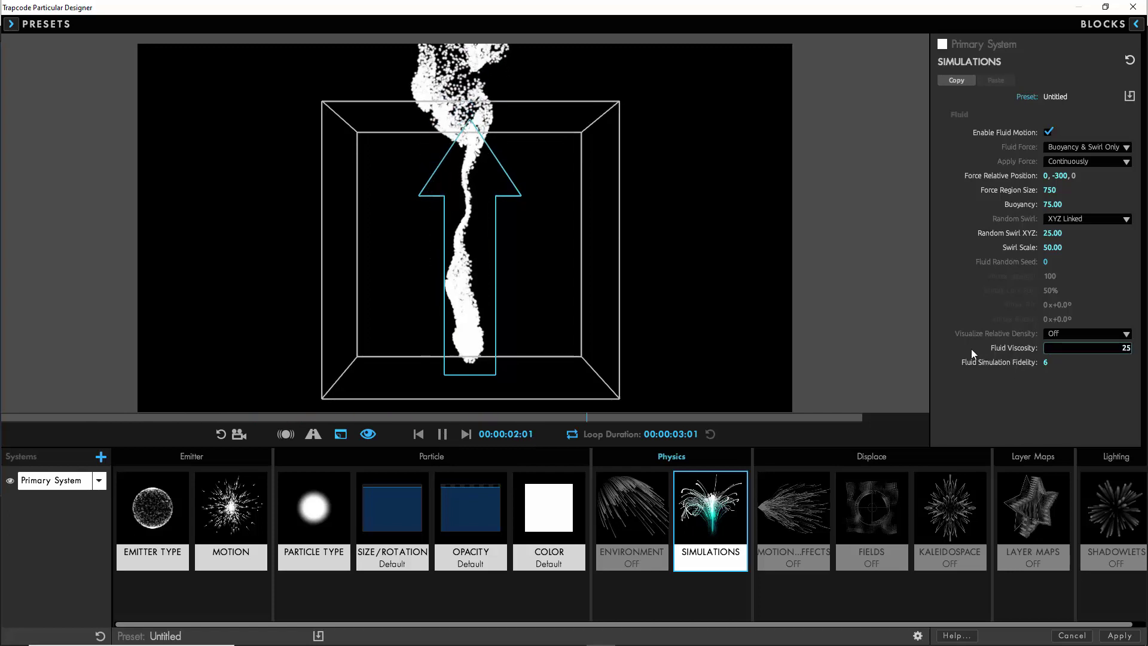
key(Return)
click(418, 435)
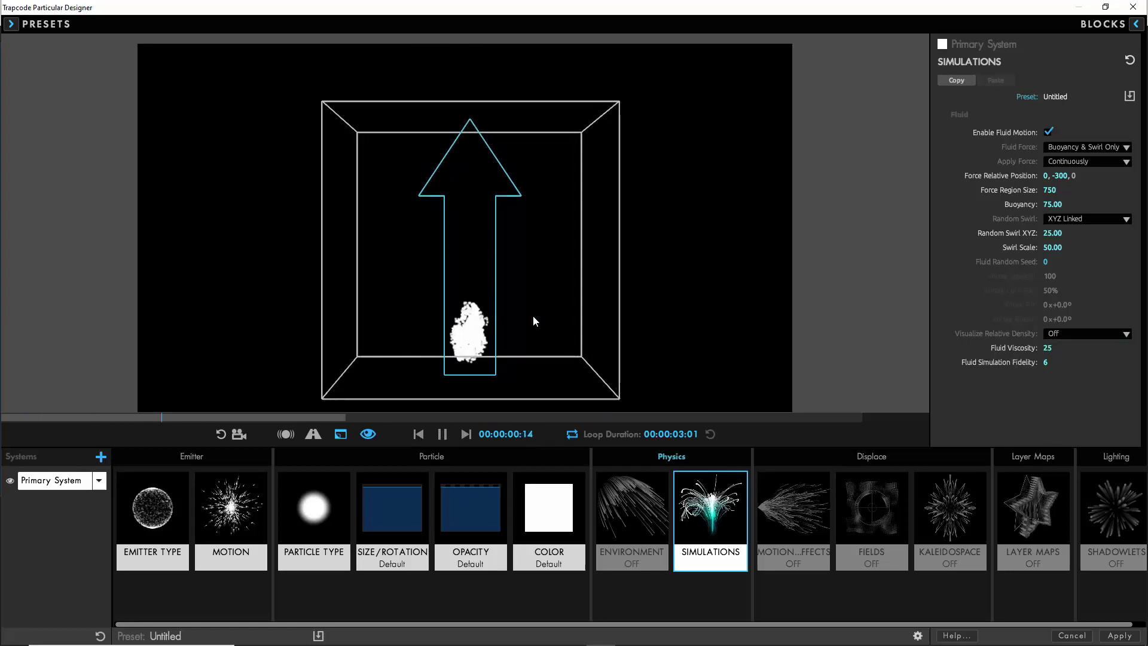
click(1087, 334)
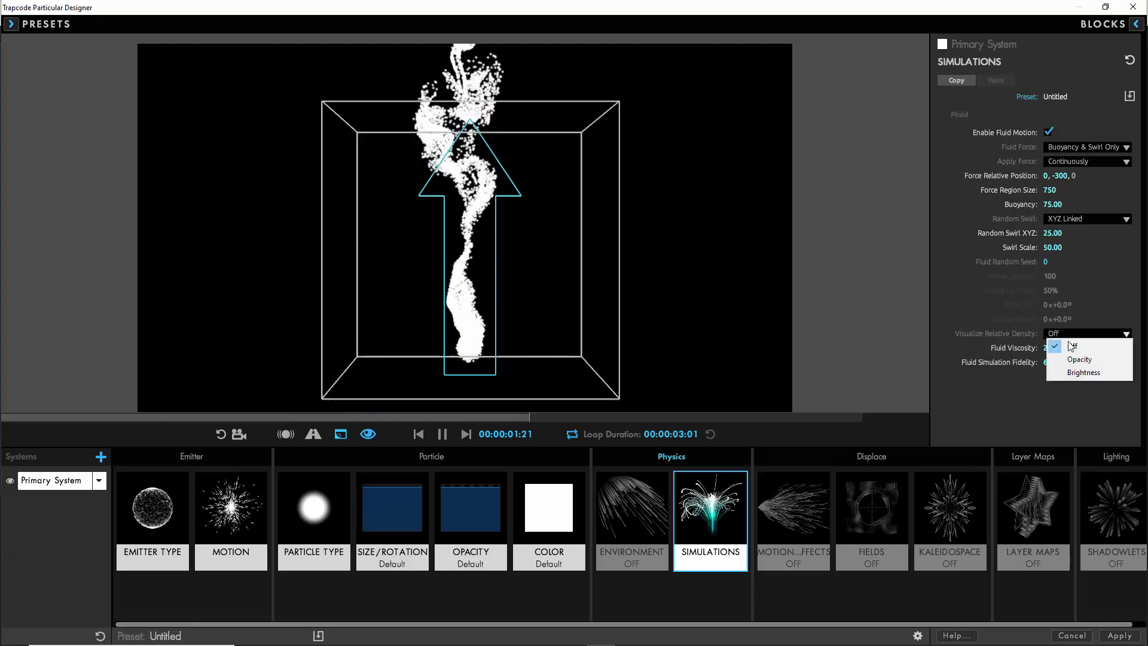
click(1067, 375)
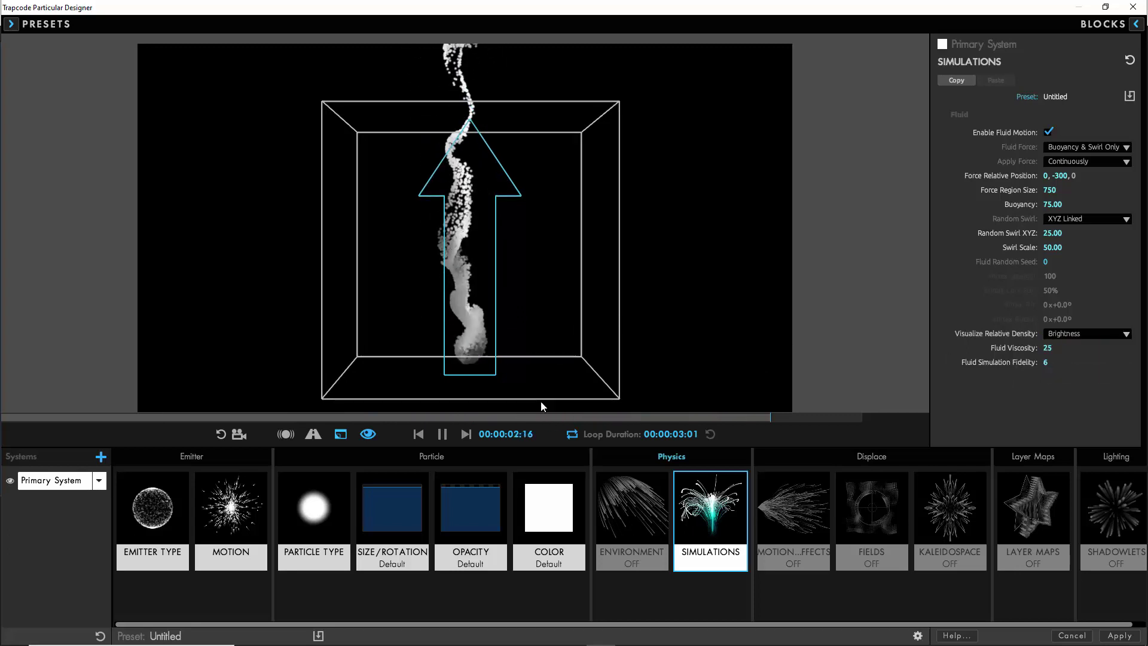
- Set the particle life to 0.8 seconds with a life randomness of 25%
click(307, 526)
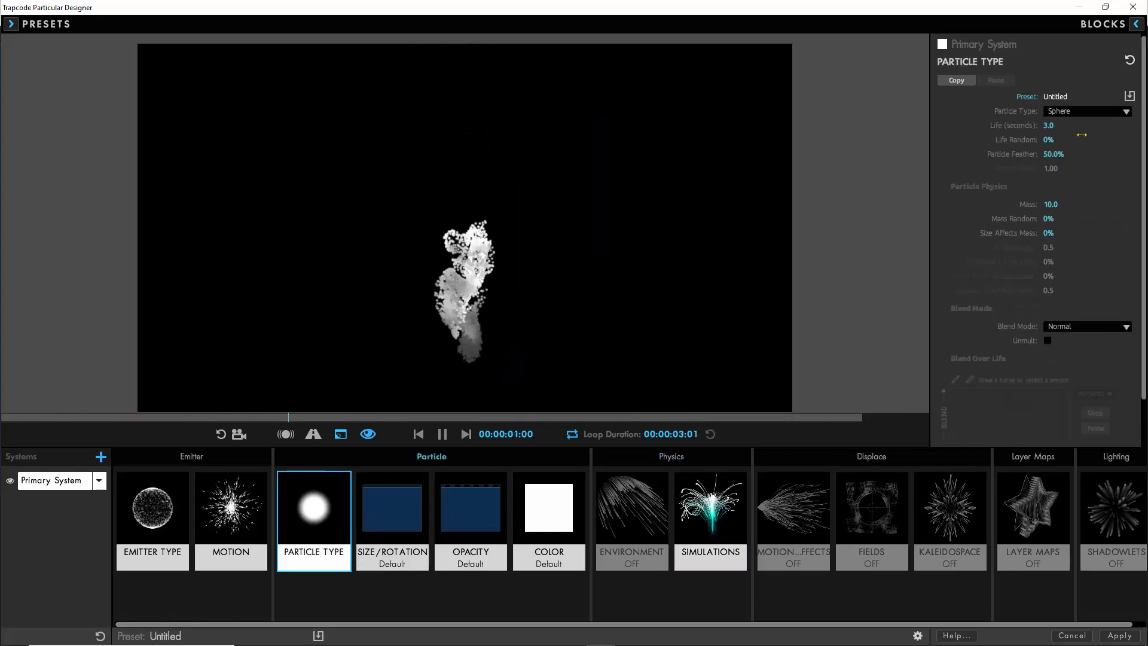
text(0.8)
key(Return)
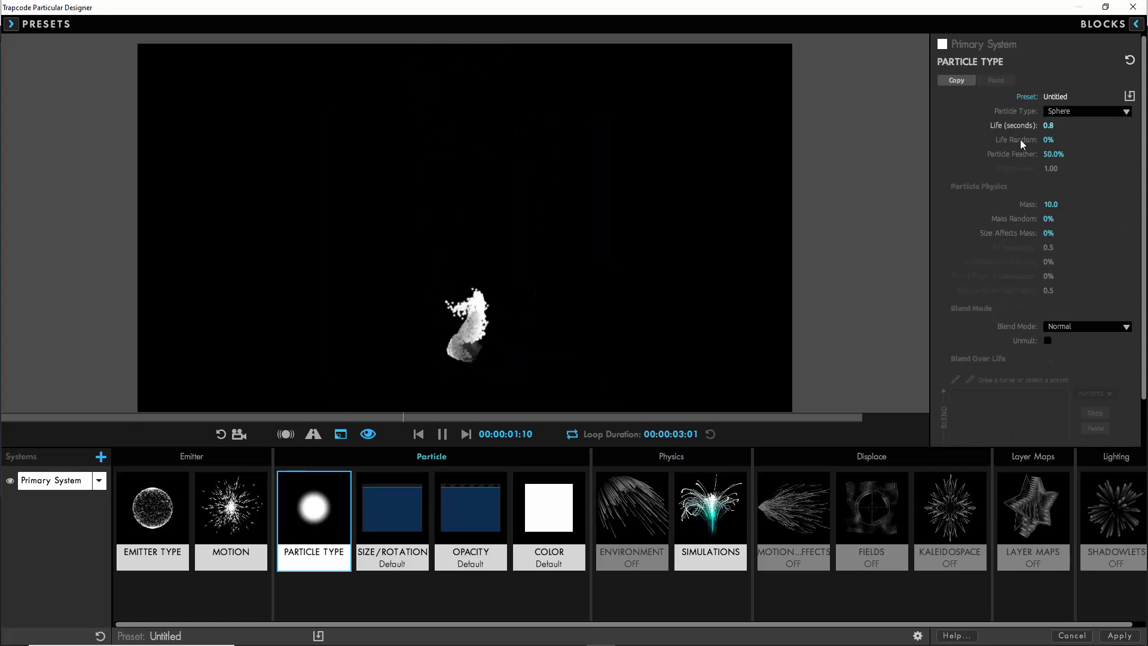
click(1048, 139)
text(25)
key(Return)
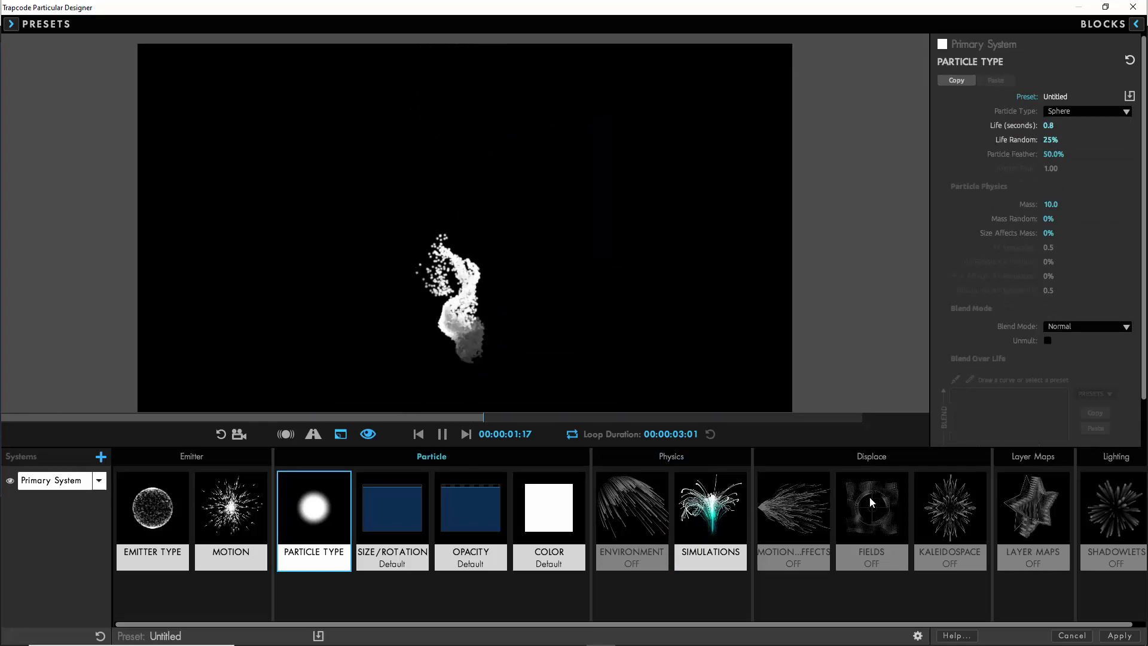
- Set the turbulence field to affect particle size by 30 and opacity by 50
click(869, 515)
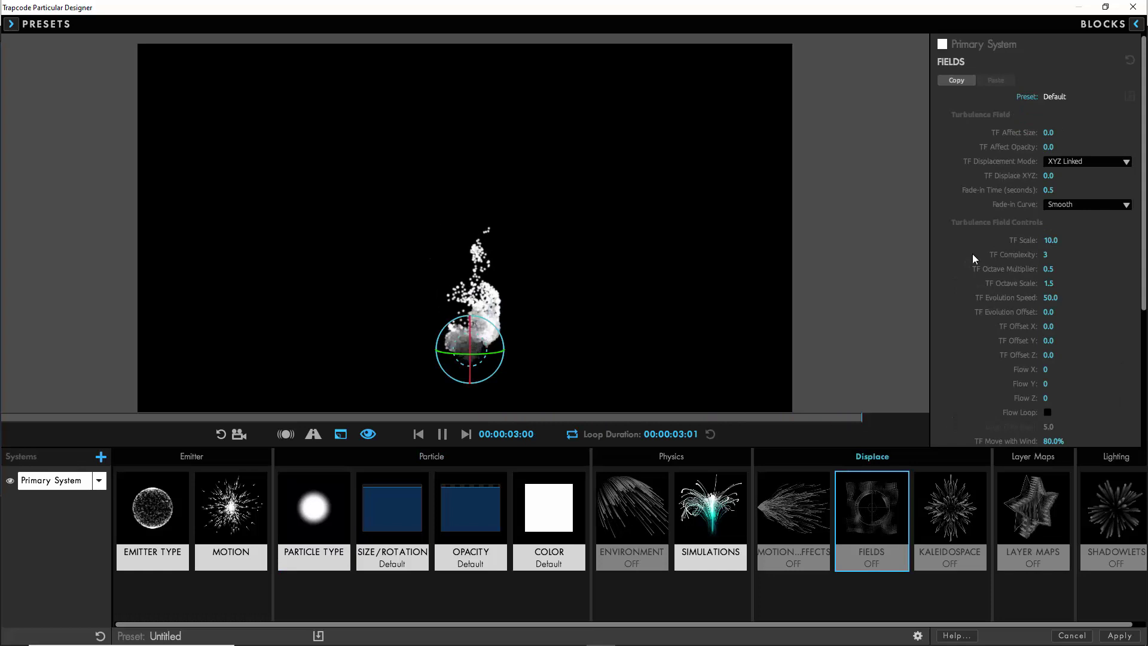
click(1049, 132)
text(30)
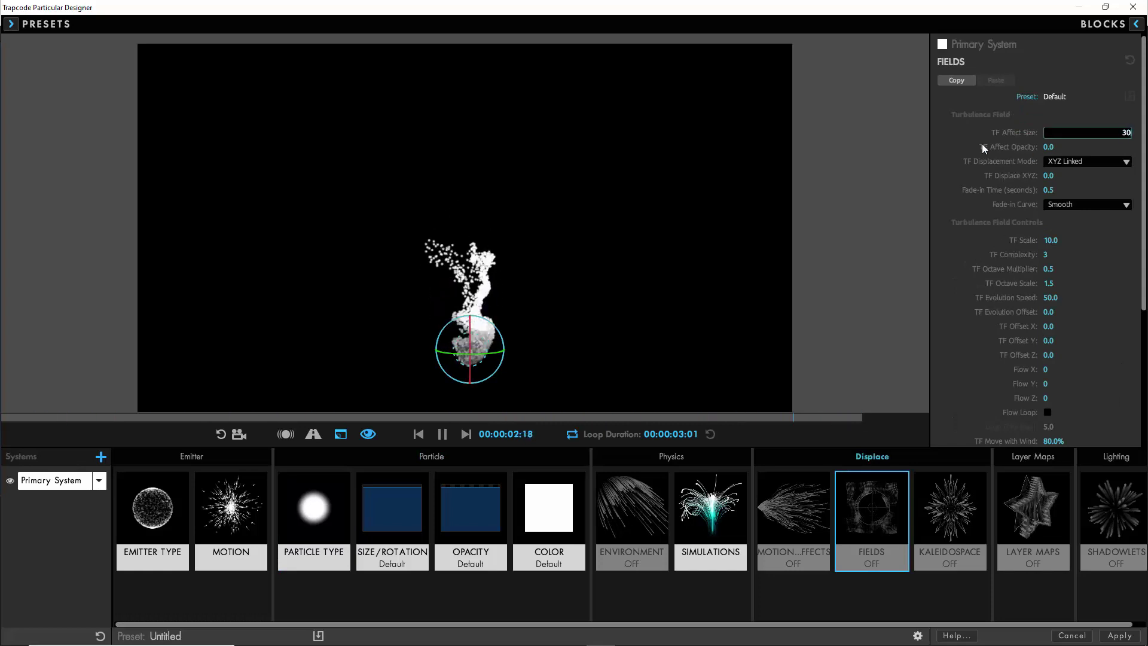
key(Return)
click(1049, 146)
text(50)
key(Return)
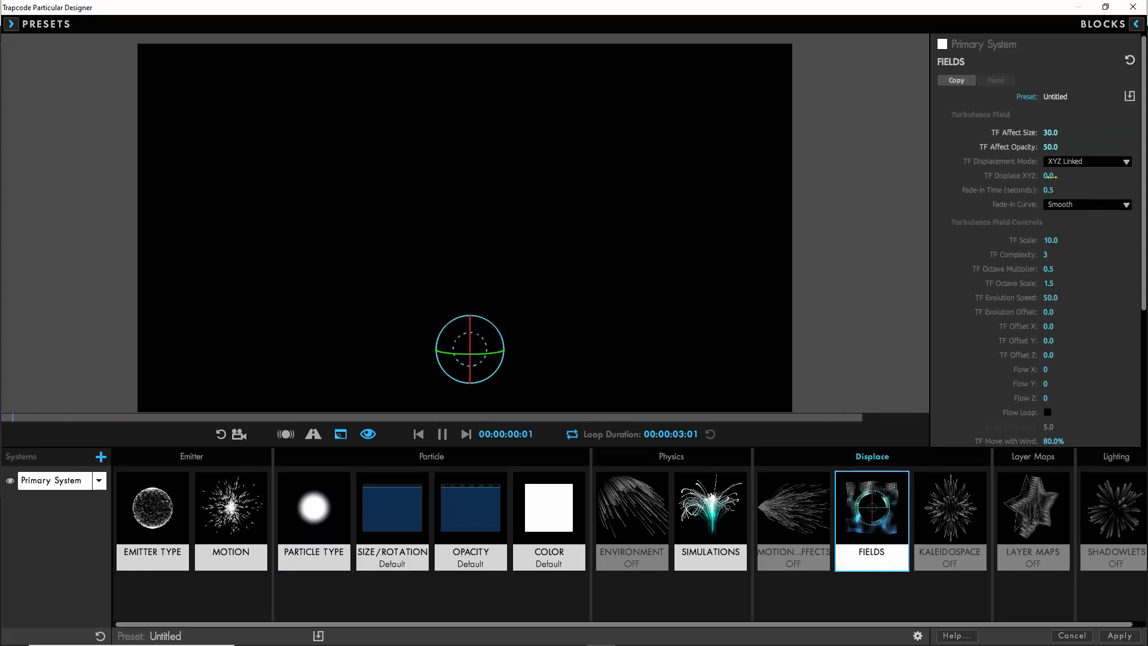
- Configure the turbulence field with an XYZ displacement of 100, a fade-in time of 0.6 seconds and a Y flow of -750
click(1048, 175)
text(100)
click(1049, 190)
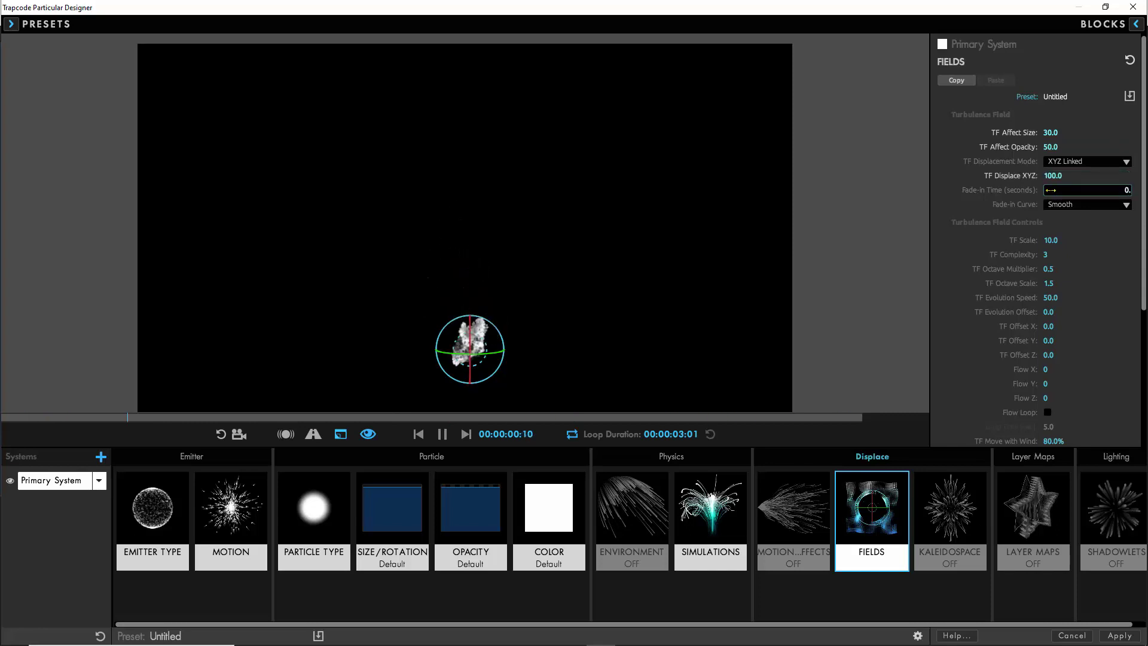
text(0.6)
key(Return)
click(1051, 239)
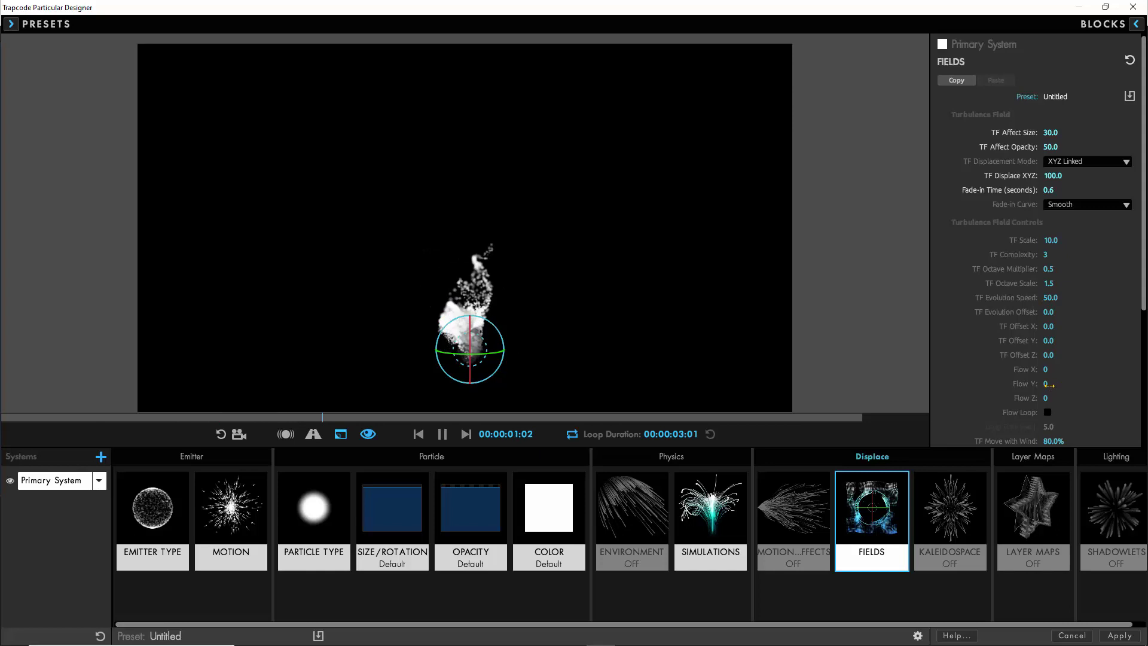
key(Return)
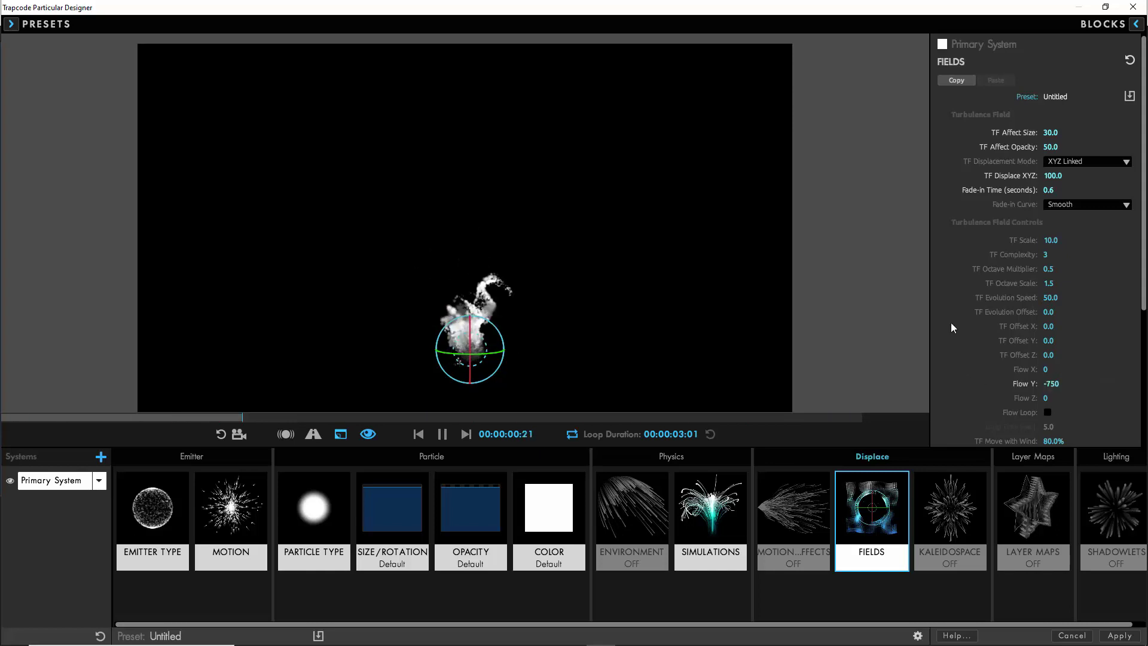
- Set the primary system's emission rate to 10000 particles per second
click(152, 514)
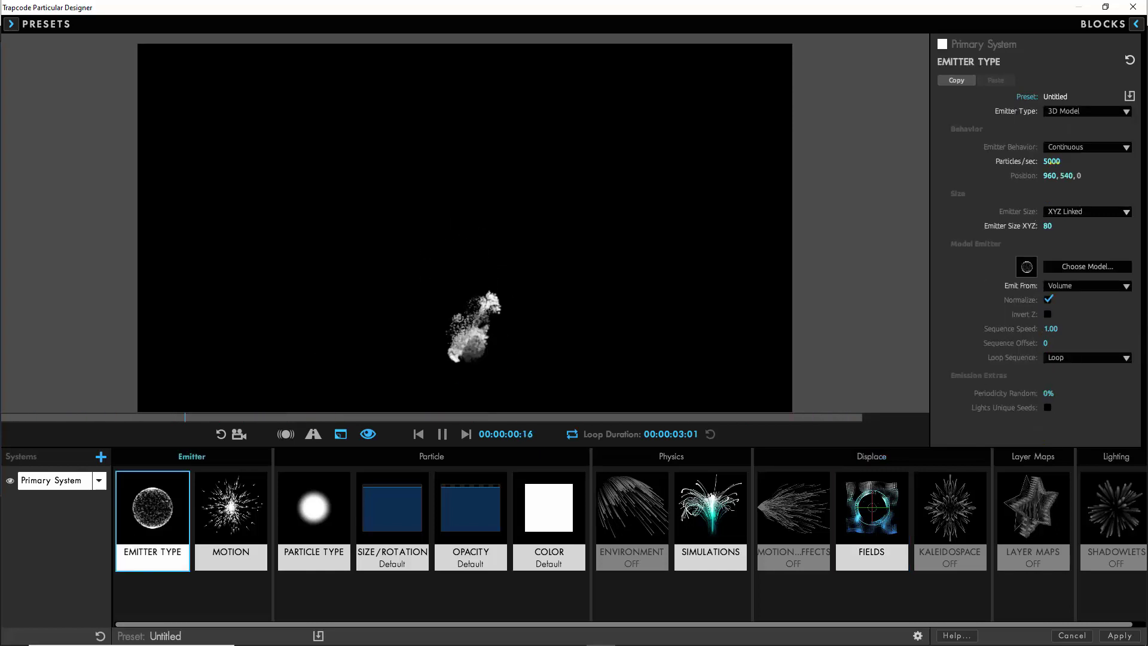
click(1051, 161)
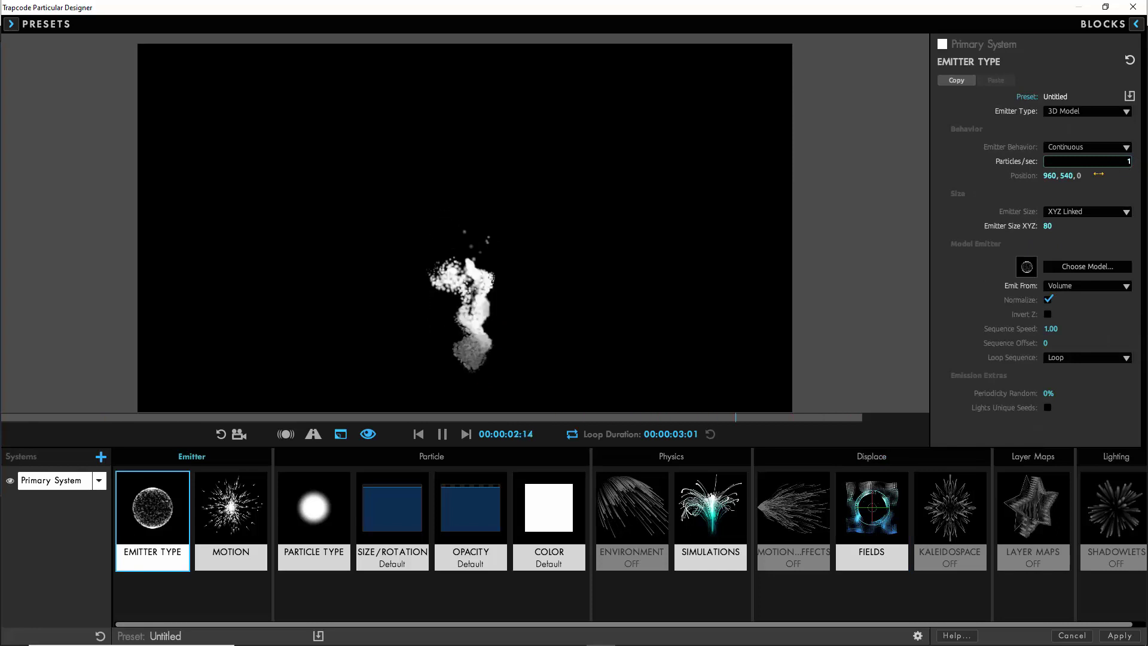
text(10000)
key(Return)
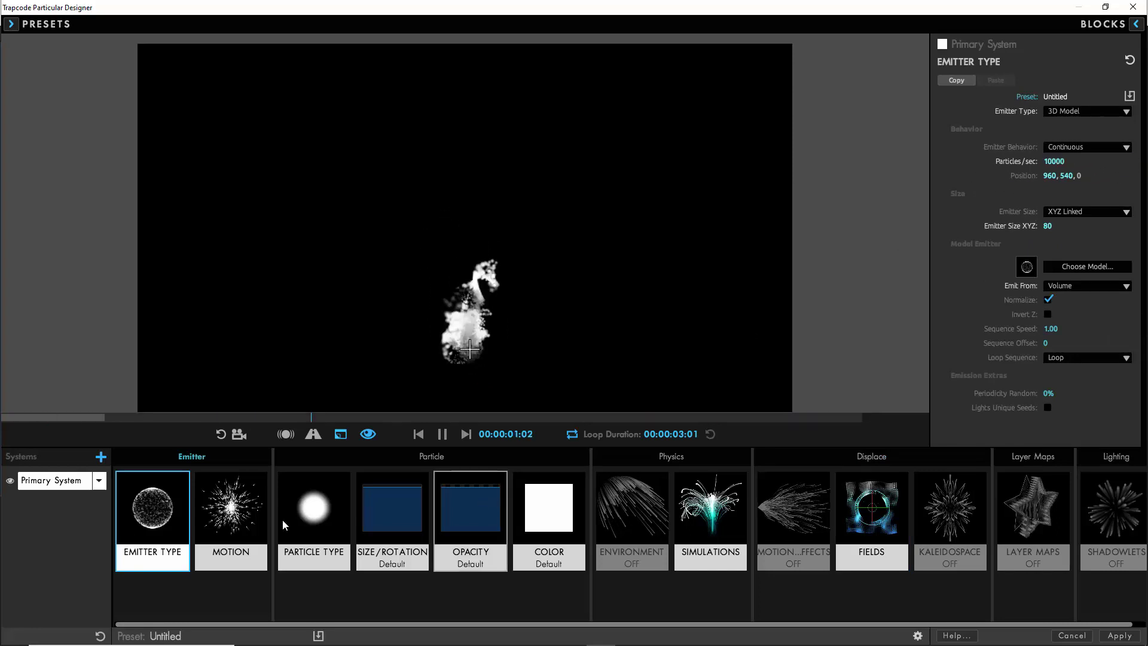
- Set the particle size to 10 with a size randomness of 25%
click(386, 523)
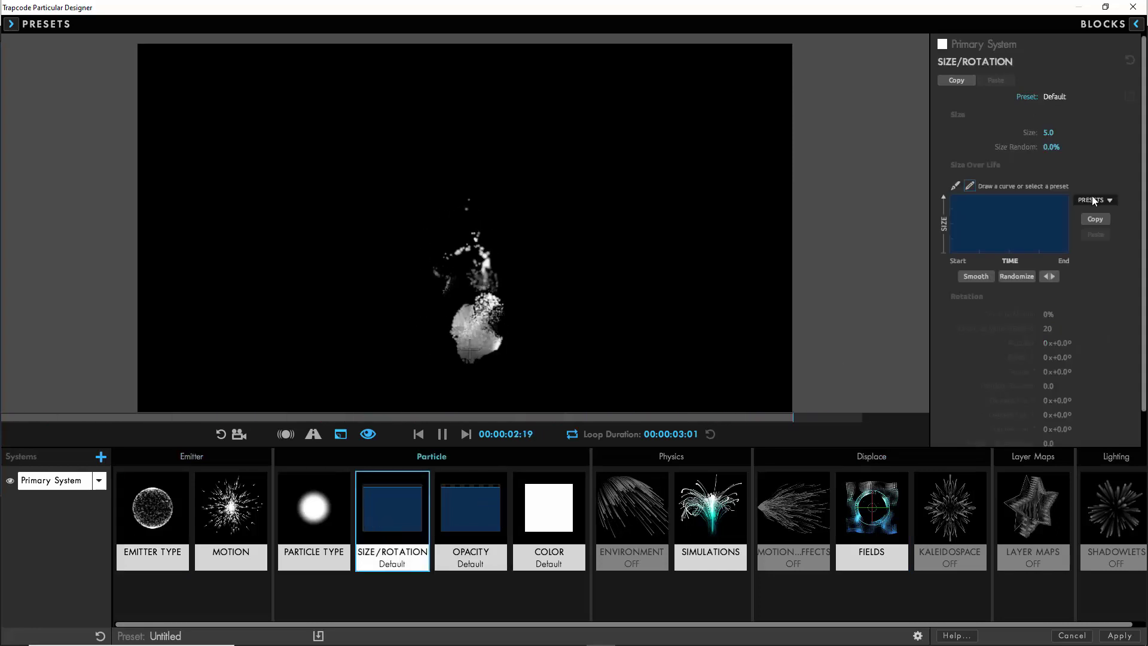
click(1047, 132)
key(Return)
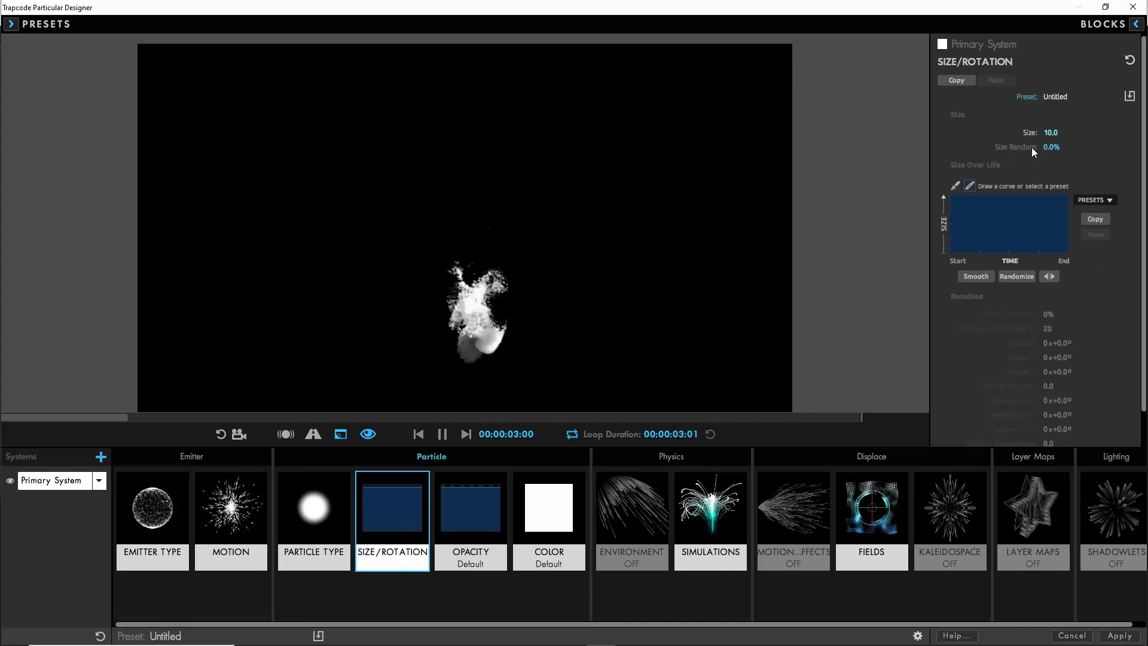
click(1050, 147)
text(25)
key(Return)
- Shape the size-over-life curve so particles stay full size and shrink to zero near the end of life
click(1086, 200)
click(955, 187)
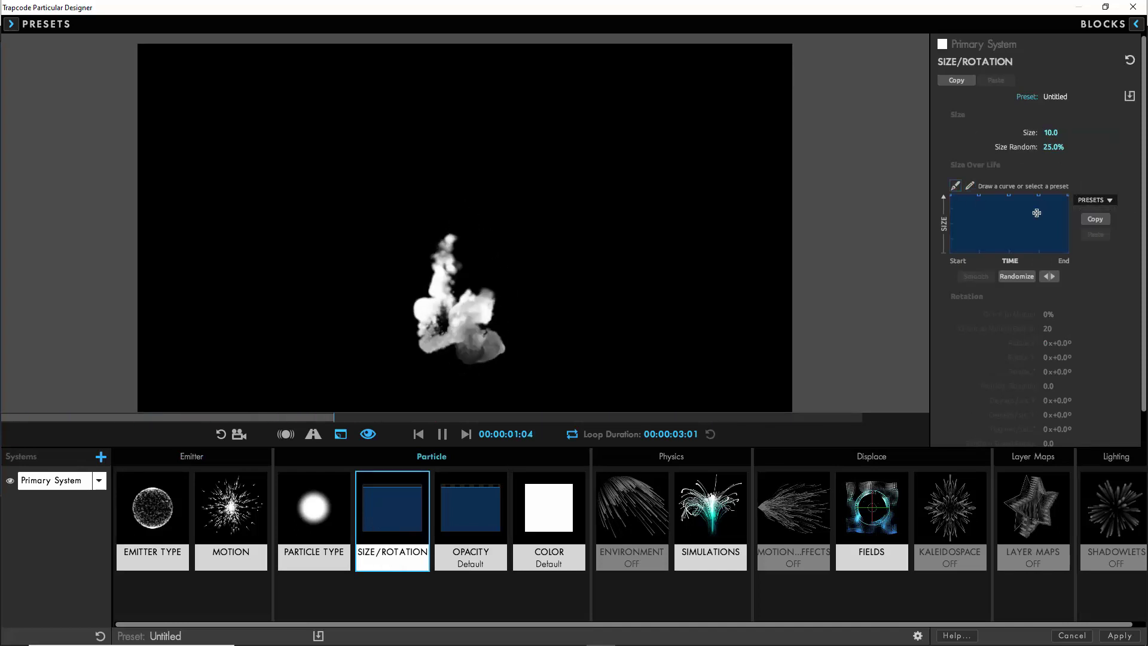
drag(1068, 196, 1084, 287)
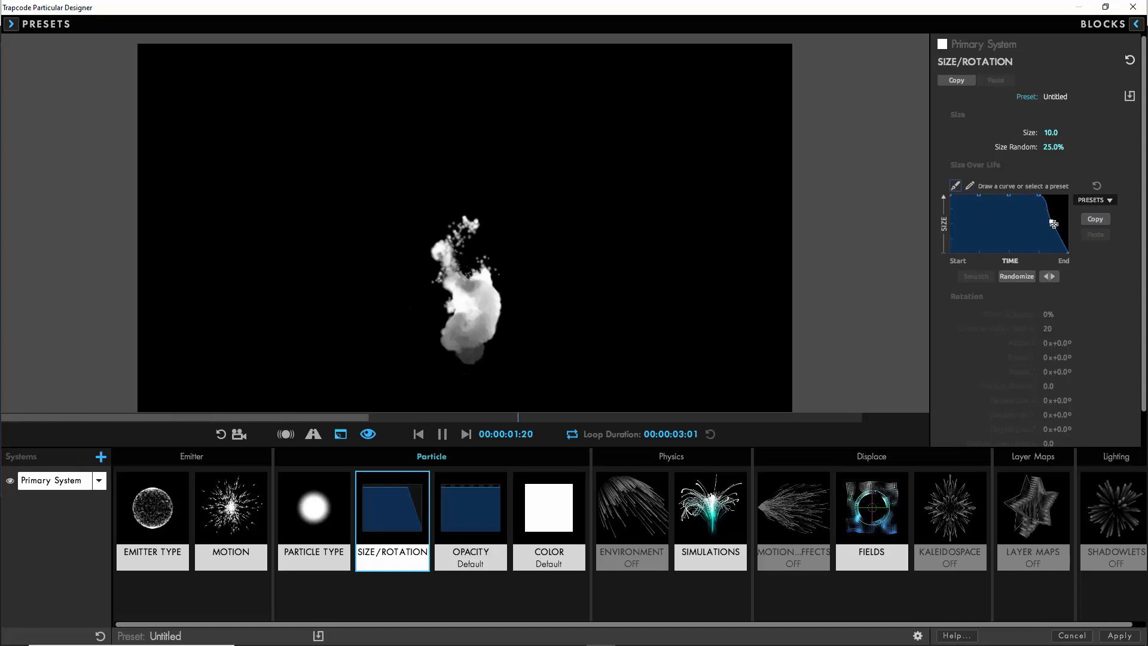
- Set the particle opacity to 60 with an opacity randomness of 30%
click(484, 516)
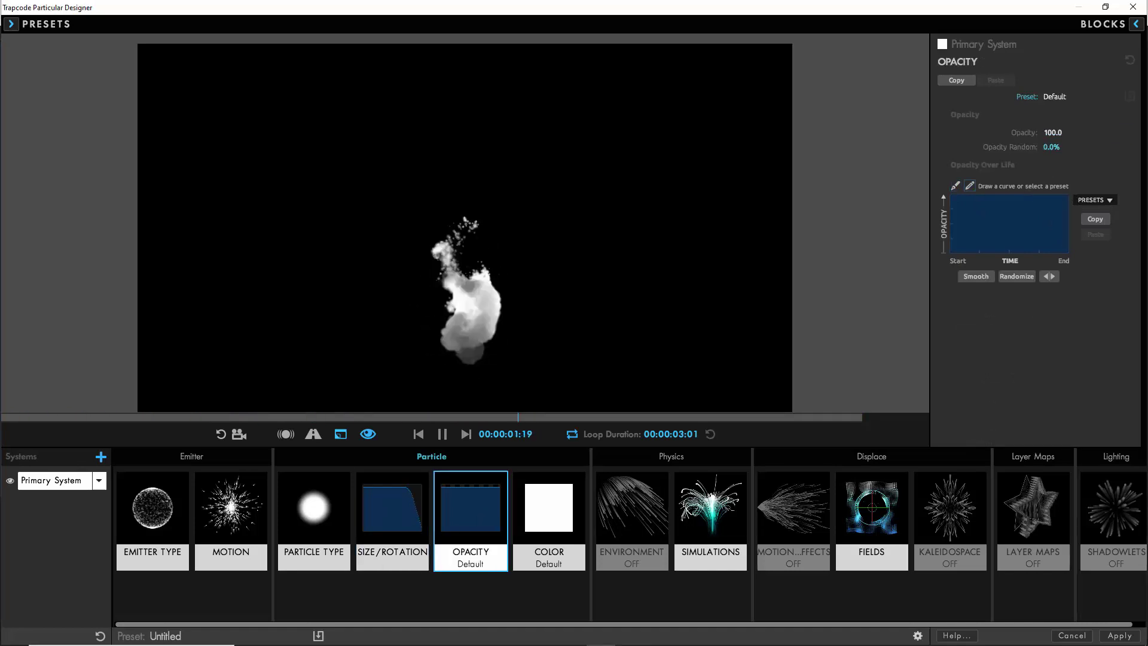
click(1053, 132)
text(60)
key(Tab)
text(30)
key(Return)
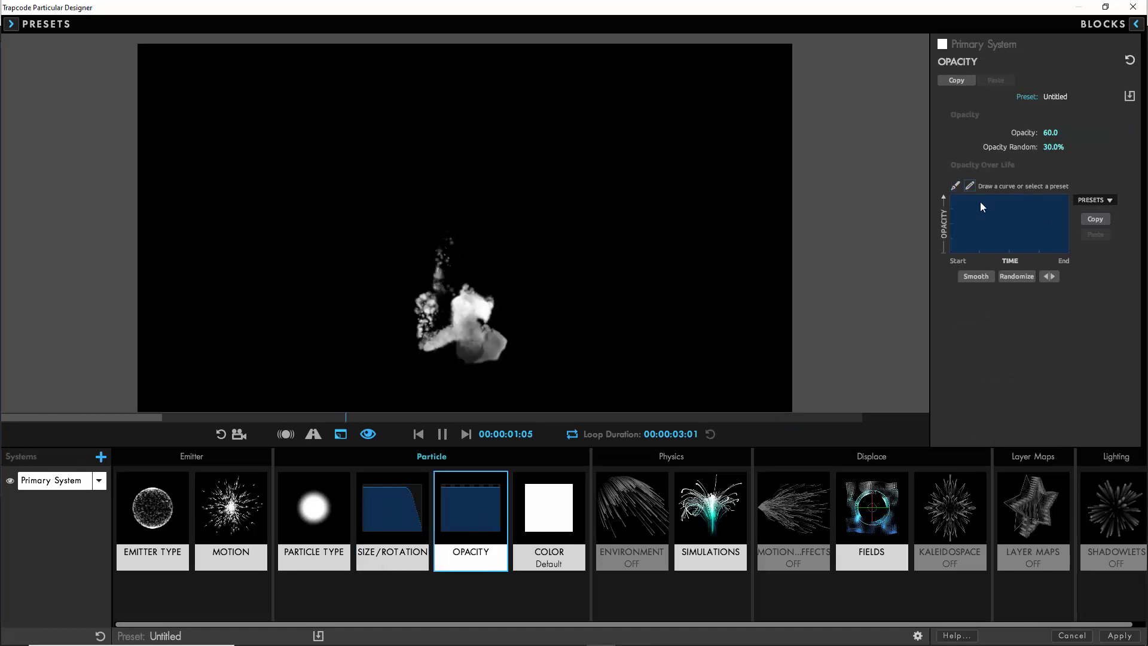
- Shape the opacity-over-life curve from a preset so it peaks early and fades smoothly to zero
click(1093, 200)
click(1097, 232)
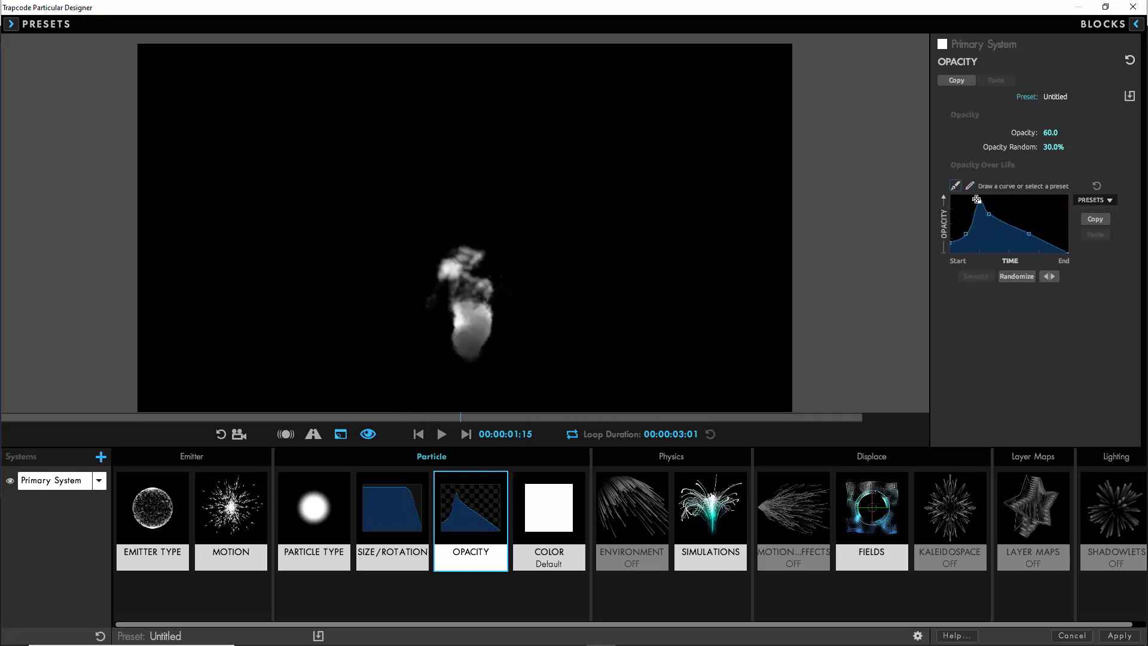
drag(1030, 233, 1029, 242)
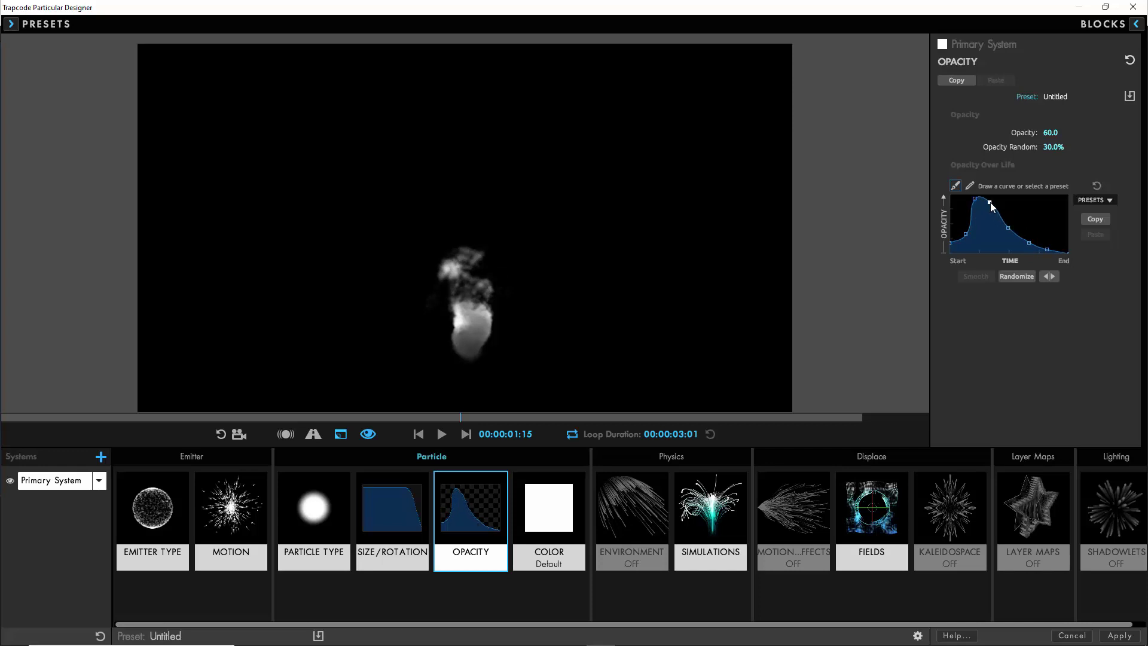
- Set the particle color to change Over Life and apply the white-to-black gradient preset
click(557, 523)
click(1085, 133)
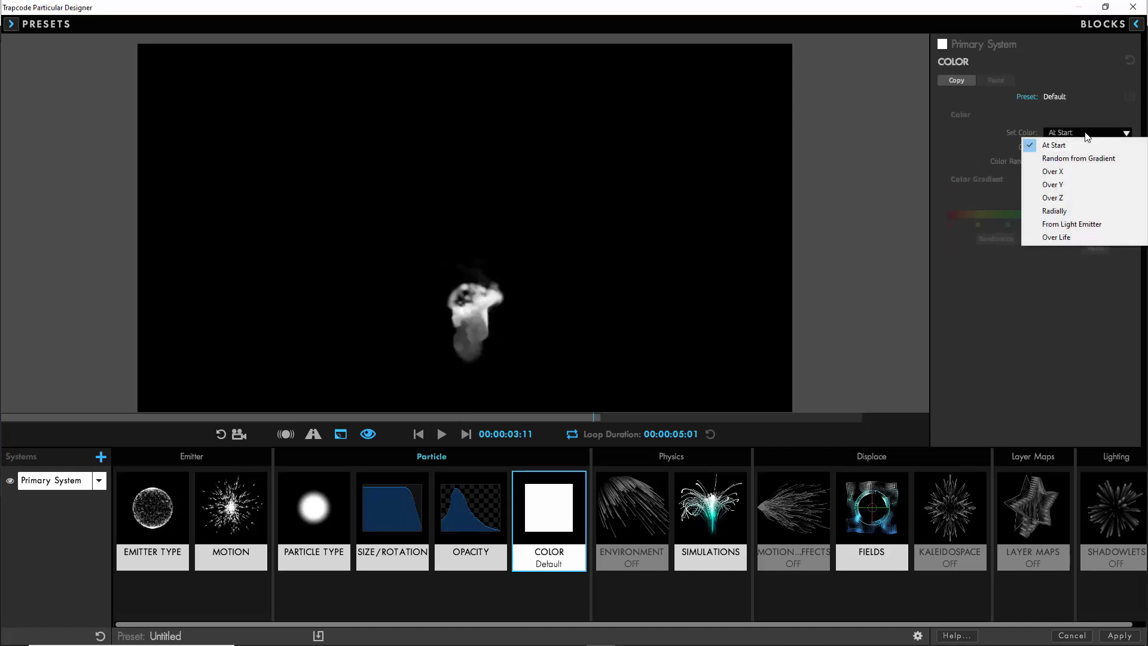
click(1064, 237)
click(1095, 214)
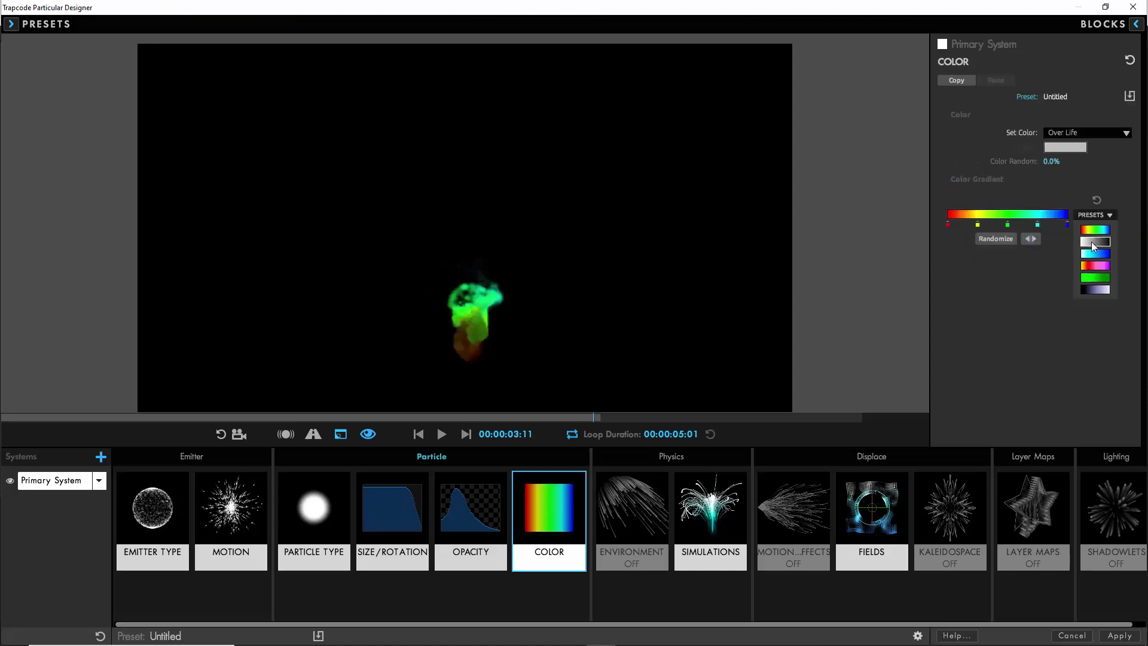
click(1092, 244)
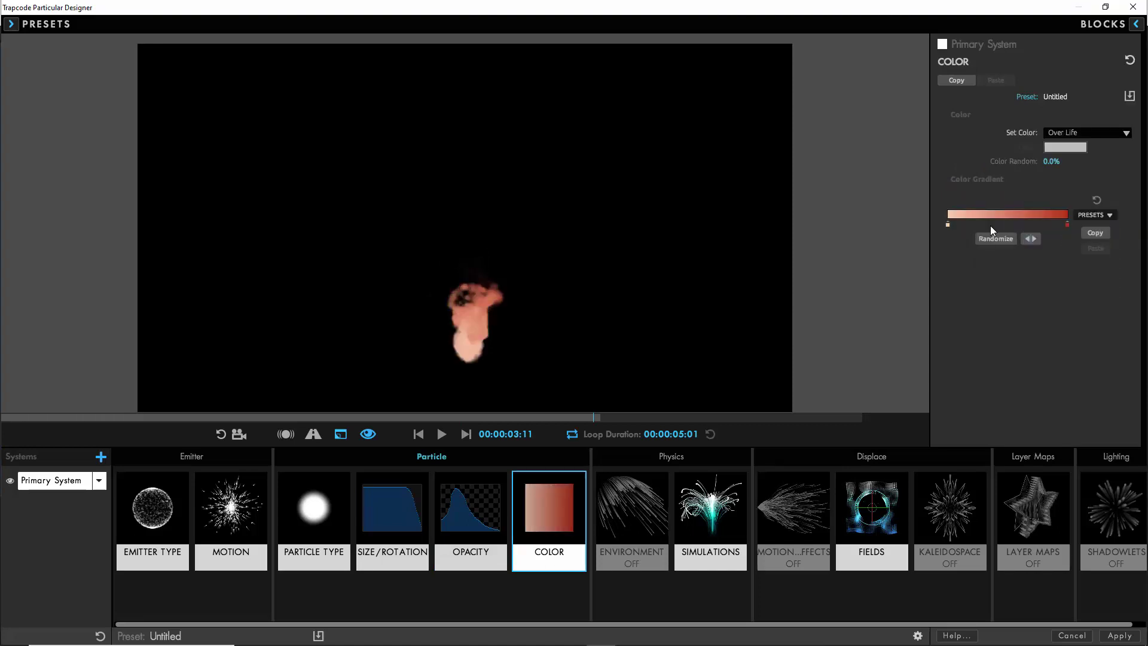
- Recolor the gradient from light peach to dark red with an orange middle stop of RGB 243, 169, 101
double_click(1012, 225)
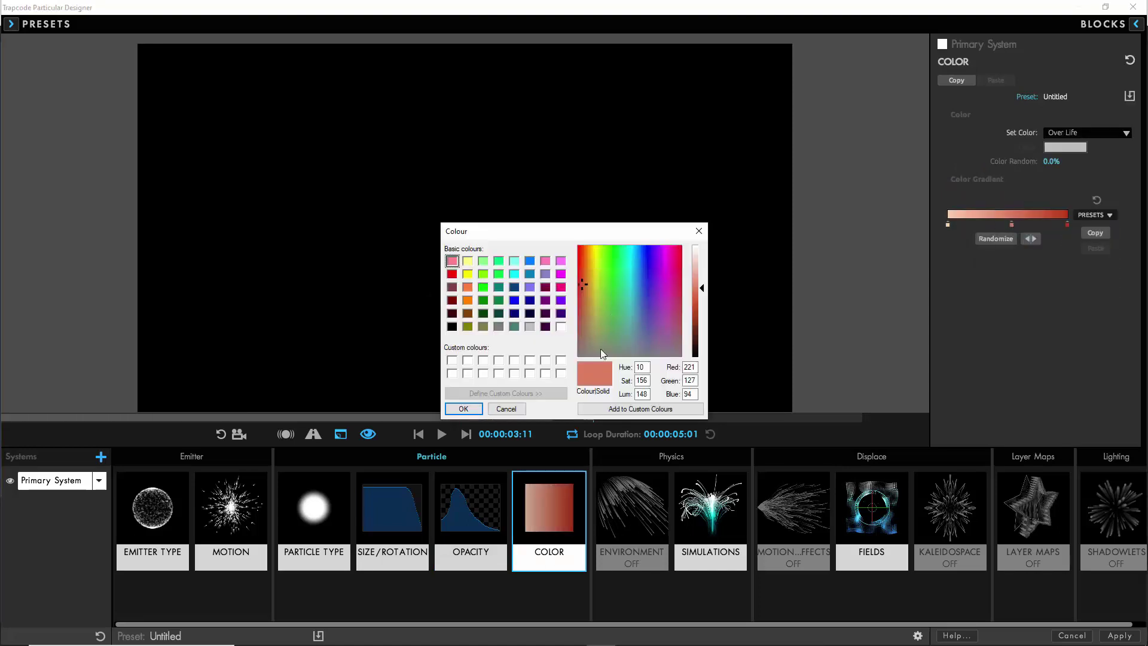
click(586, 261)
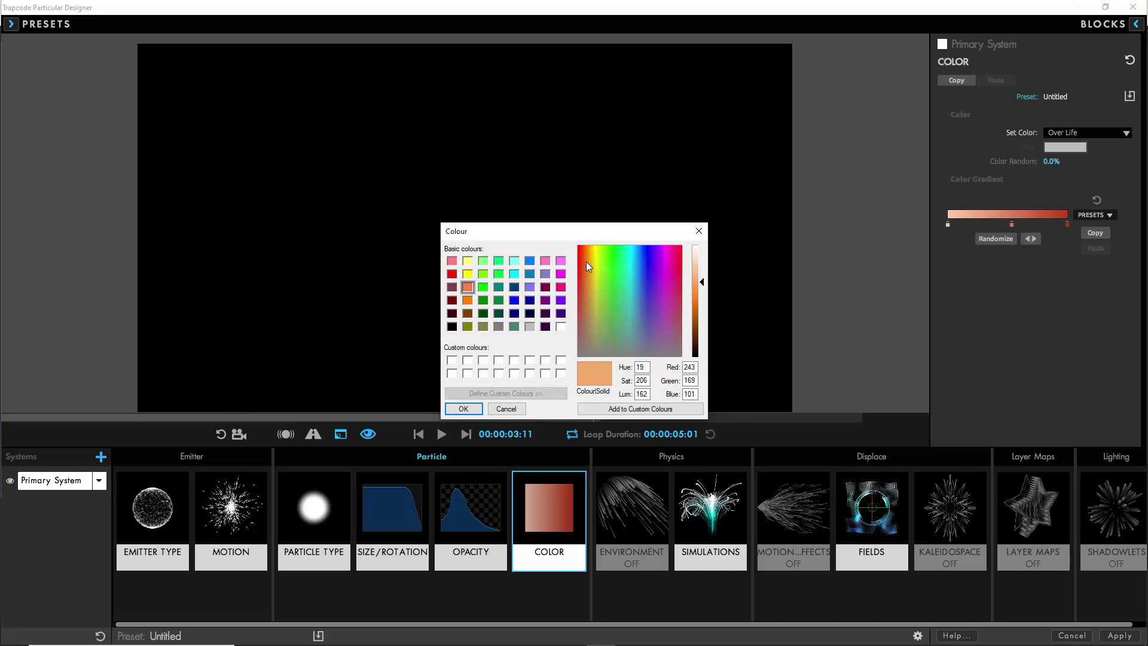
key(Return)
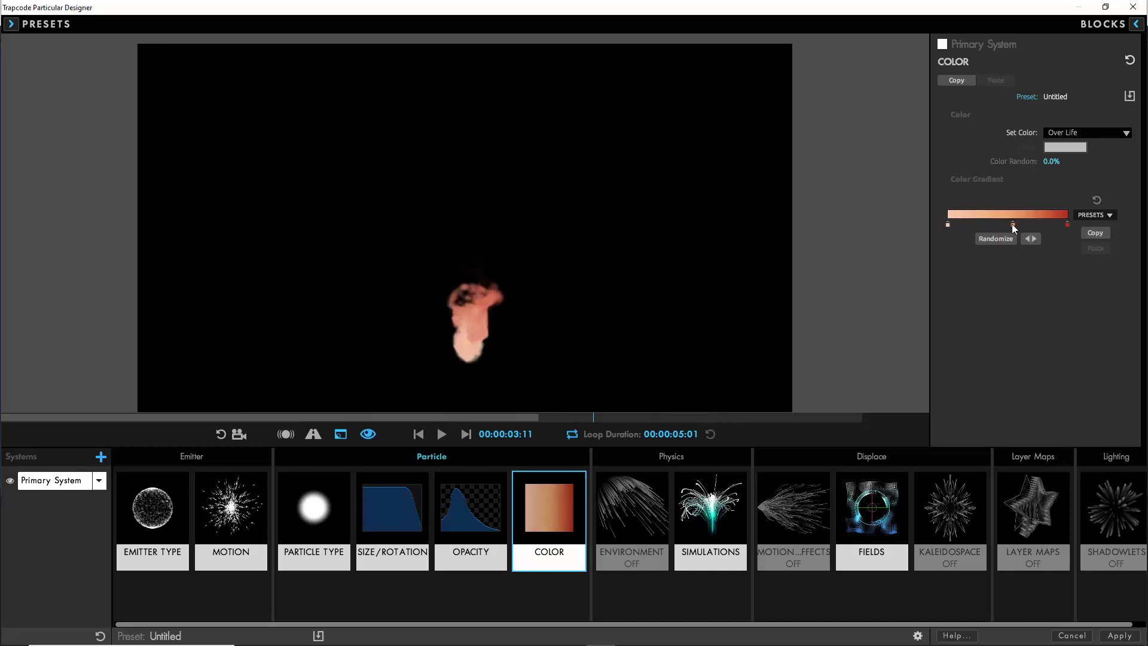
- Enable shadowlets with color strength 50, shadowlet opacity 50, adjust size 35 and adjust distance 35
click(1111, 506)
click(1049, 139)
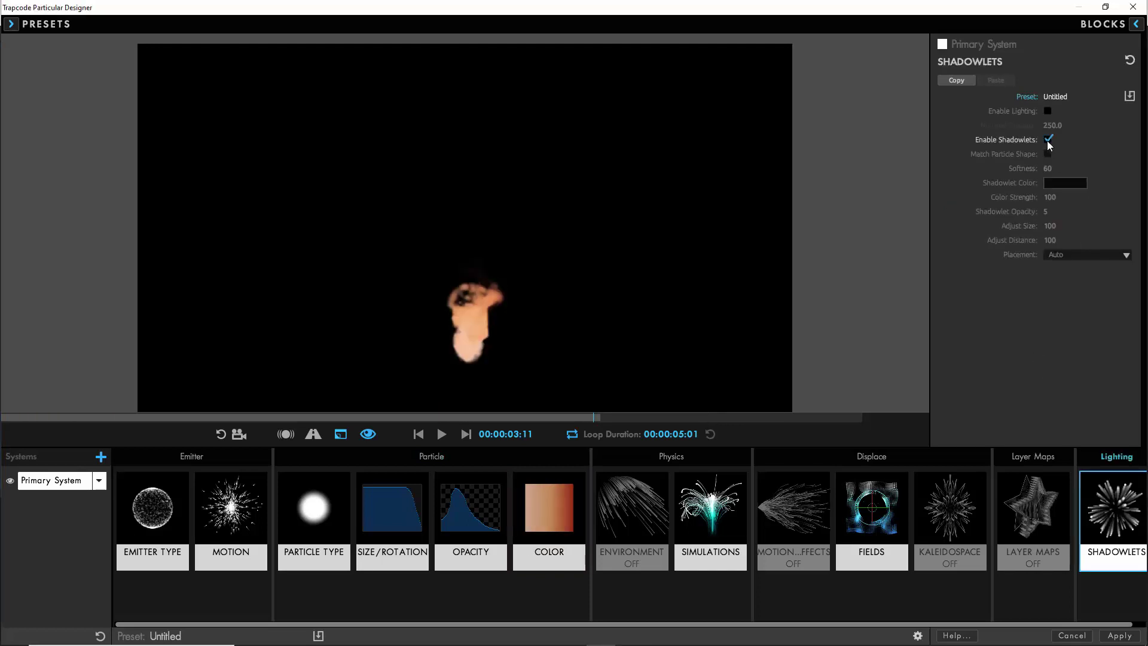
click(1049, 212)
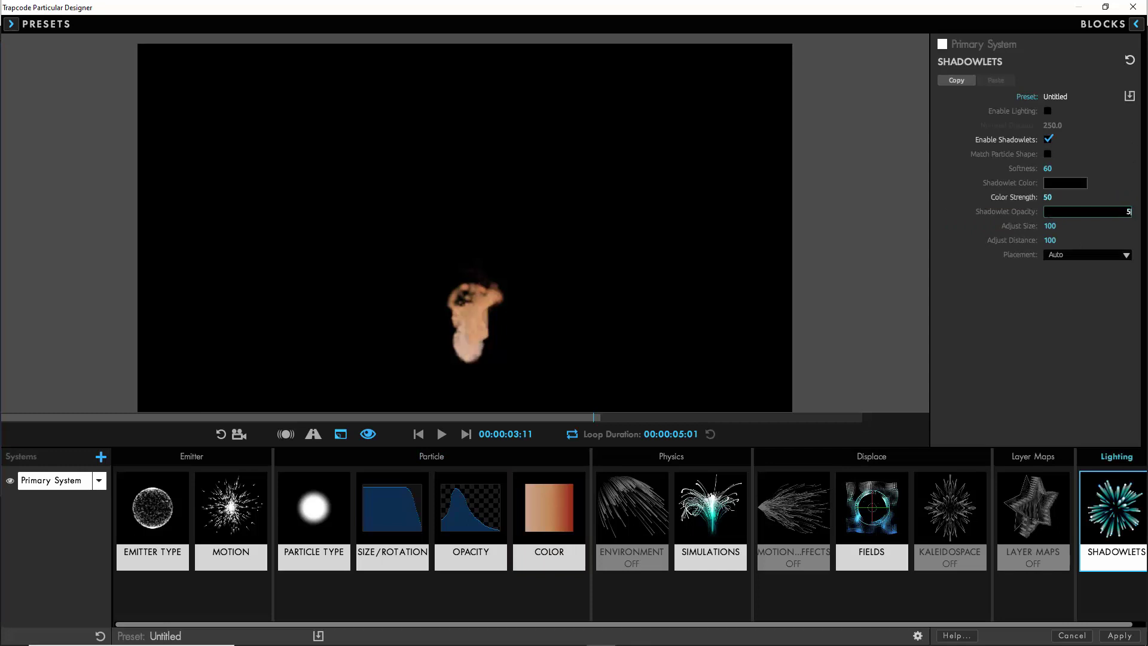
click(1053, 226)
text(35)
click(1053, 240)
text(35)
click(957, 237)
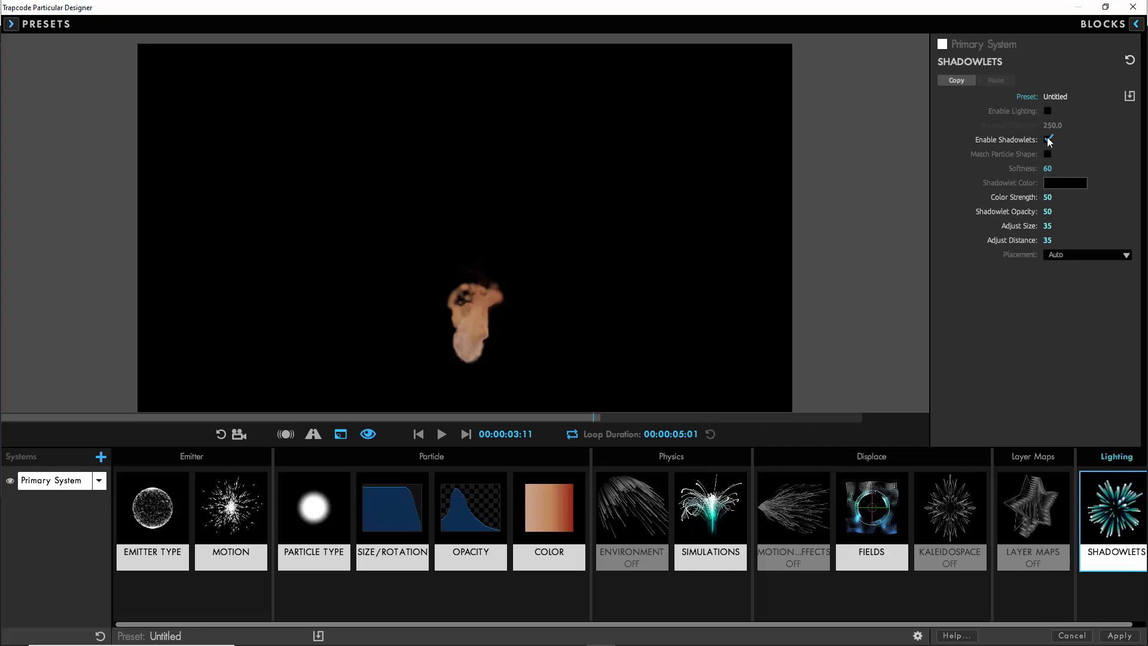
- Rename the primary particle system to Fire
click(99, 480)
click(139, 535)
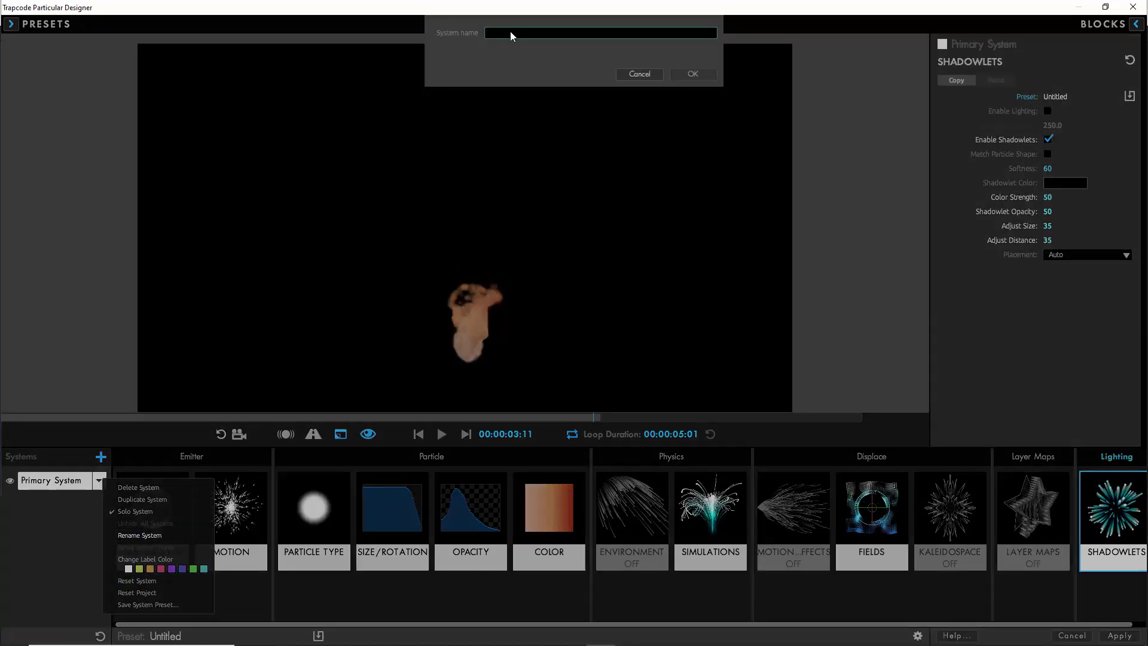
click(693, 74)
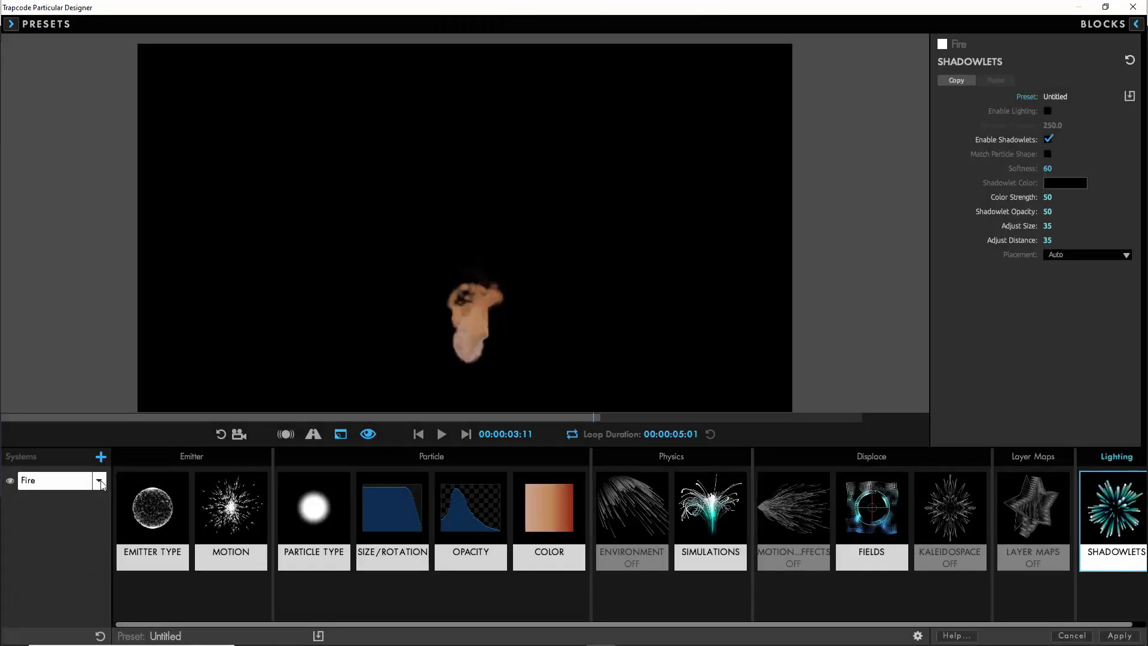
- Add a second particle system and preview the animation from the start
click(99, 483)
click(102, 458)
click(101, 457)
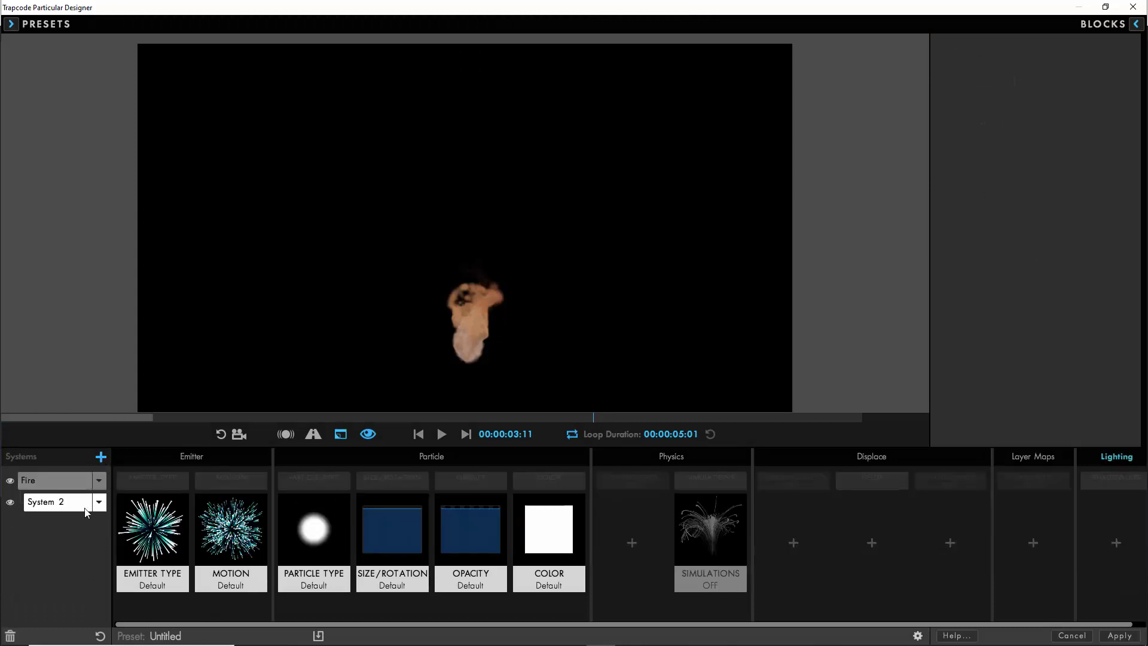
click(418, 434)
click(445, 434)
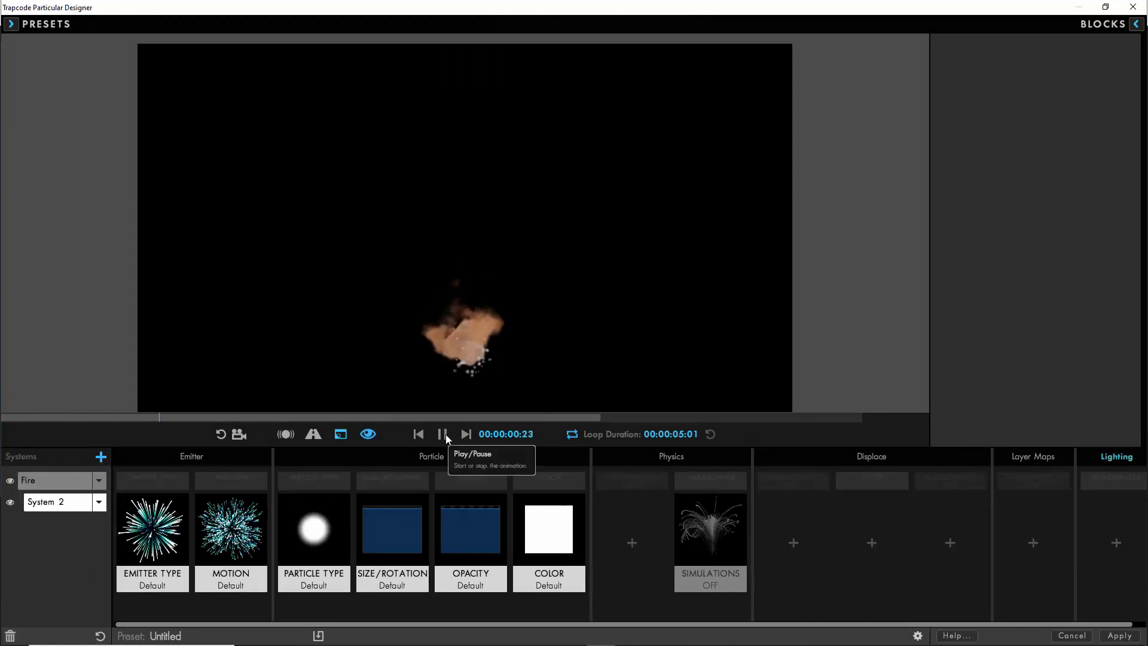
click(443, 434)
- Set System 2's emitter to a sphere 3D model with an XYZ size of 80, emitting from its volume
click(145, 538)
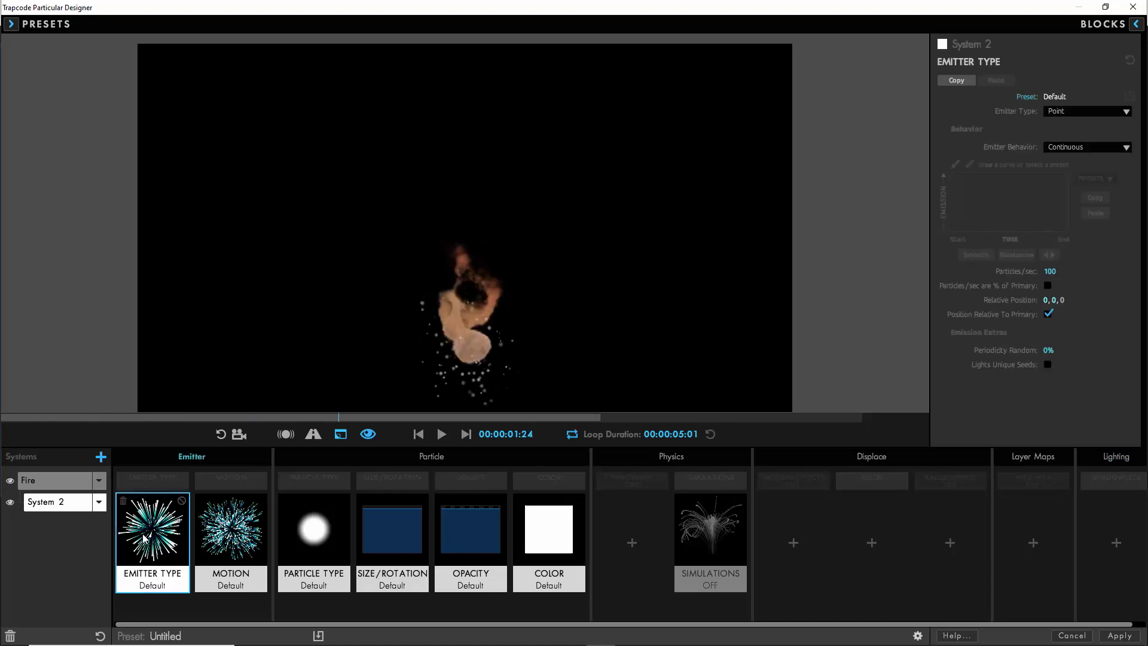
click(1071, 109)
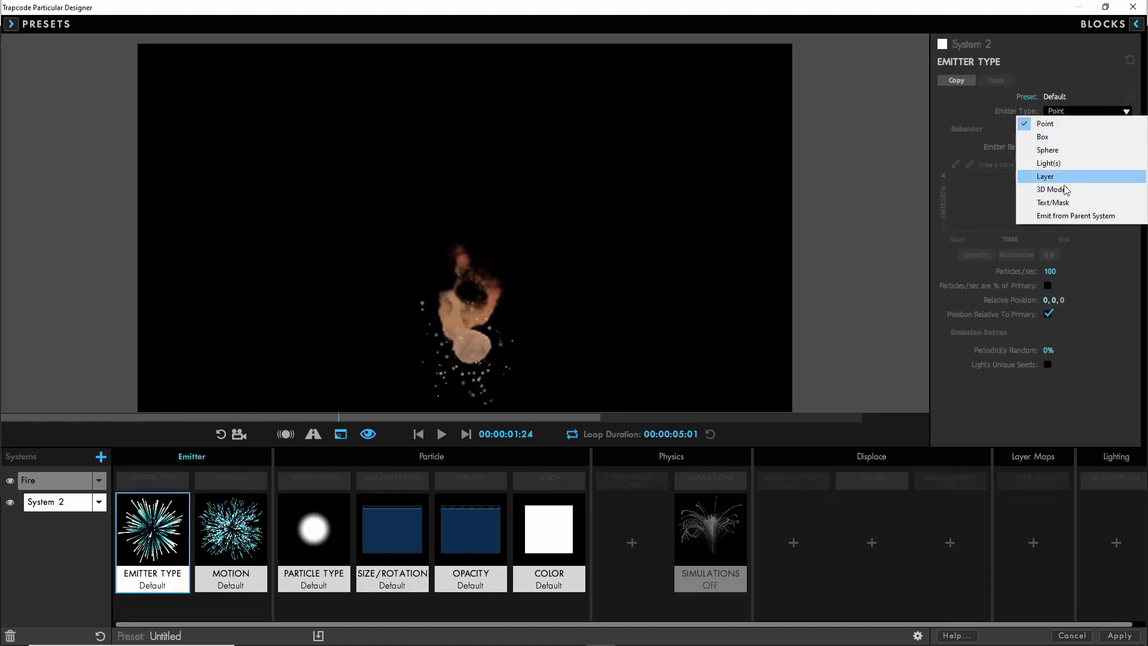
click(1068, 190)
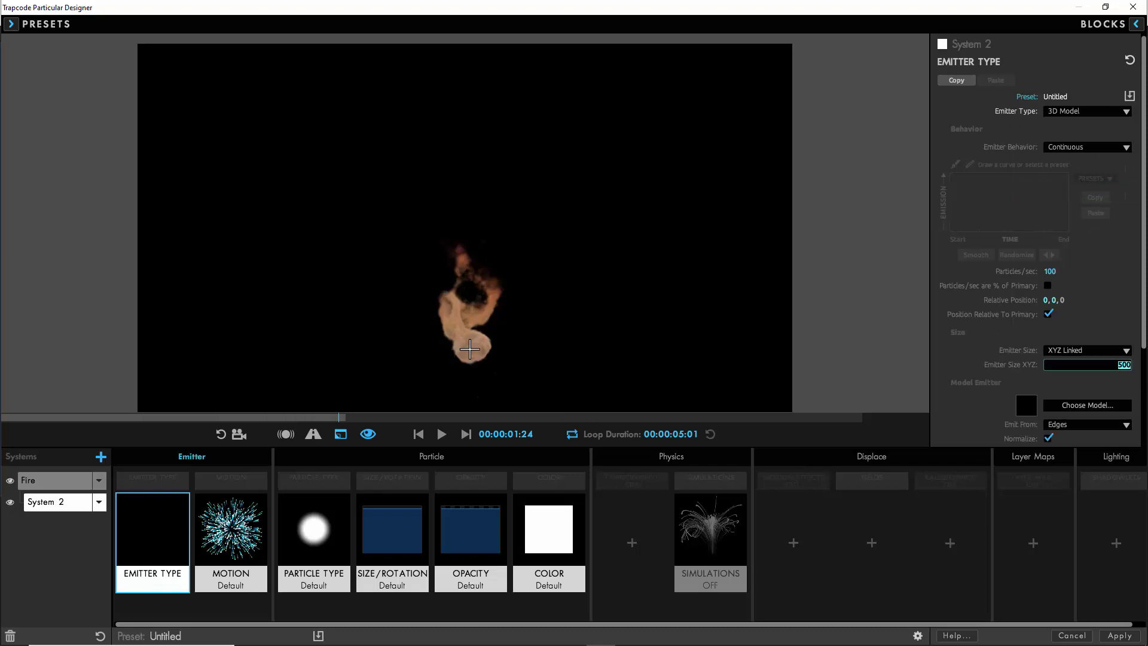
click(1071, 409)
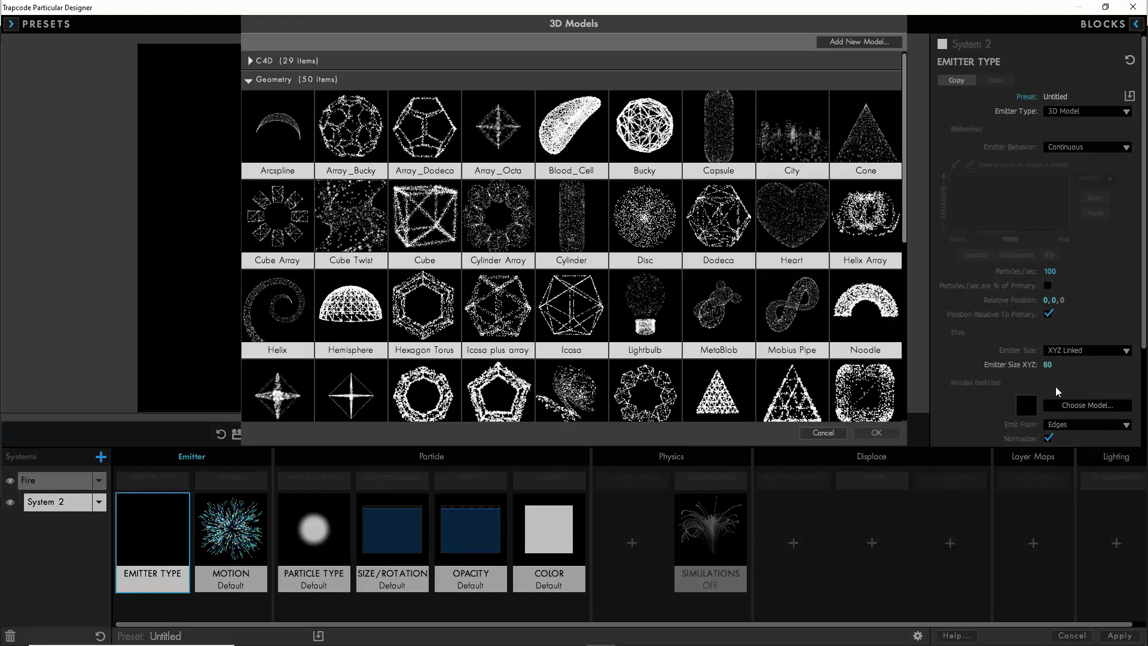
scroll(574, 239, down, 5)
click(879, 434)
click(1104, 423)
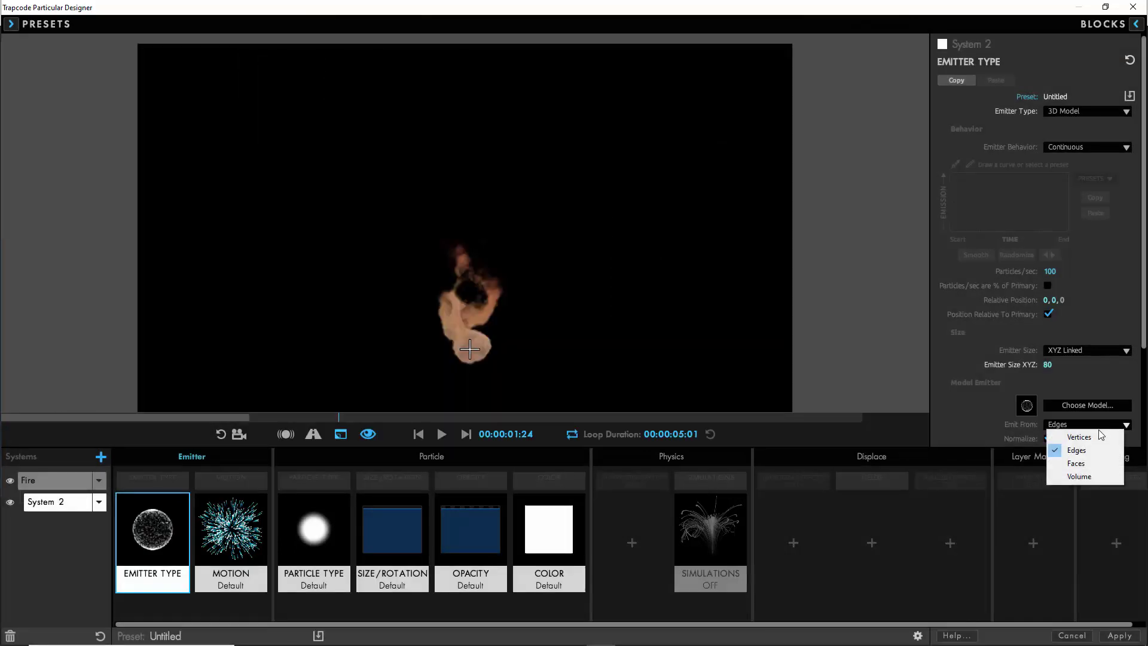
click(1068, 474)
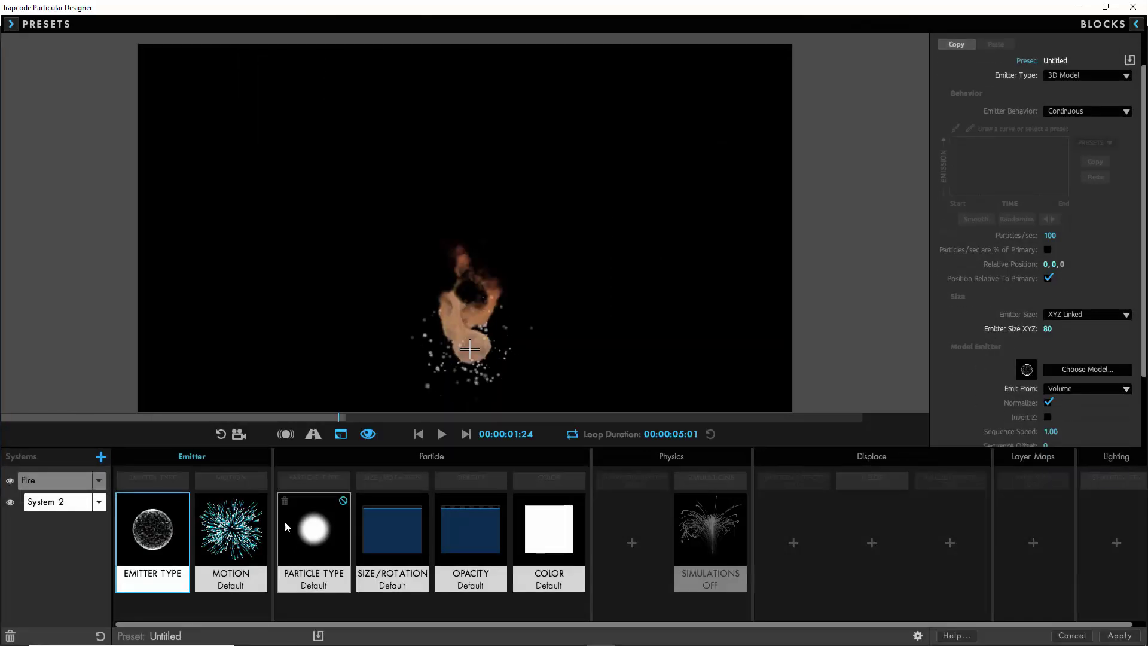
- Set System 2's motion to Bi-Directional with a velocity of 5000 and 800% velocity from emitter motion
click(242, 542)
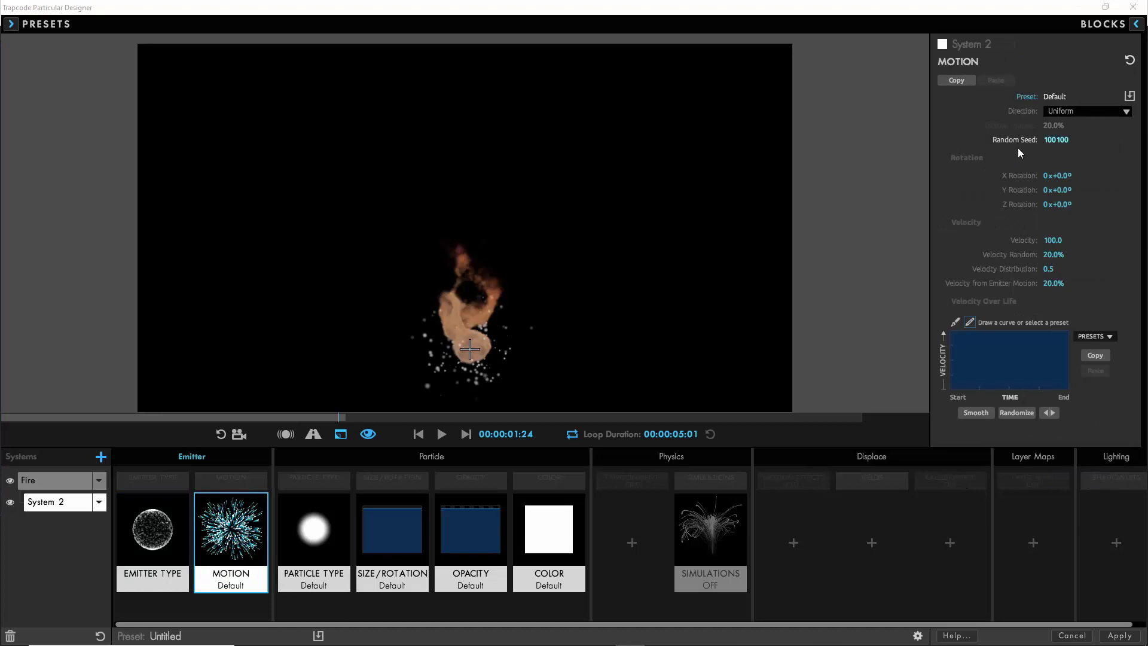
click(1061, 111)
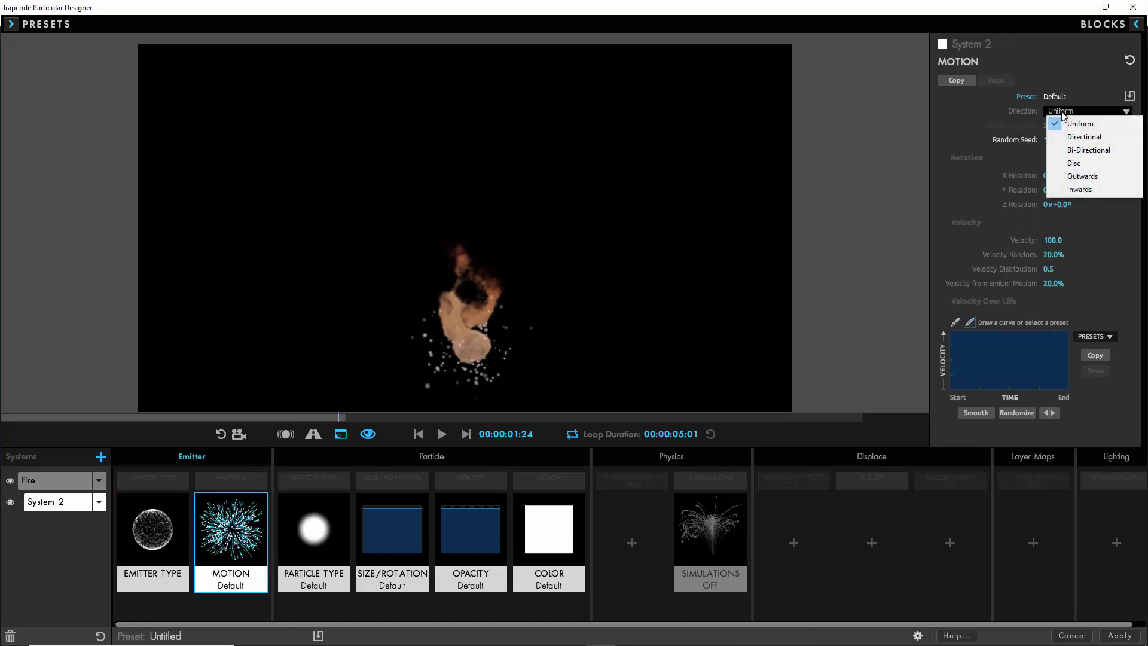
click(1085, 152)
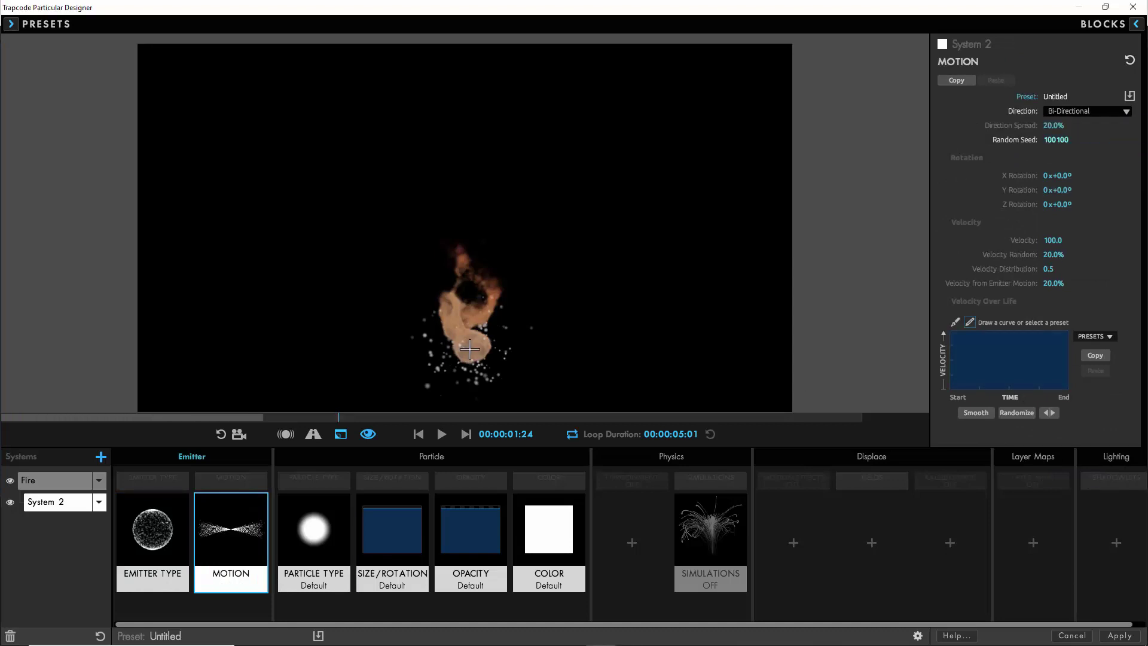
click(1052, 240)
text(5000)
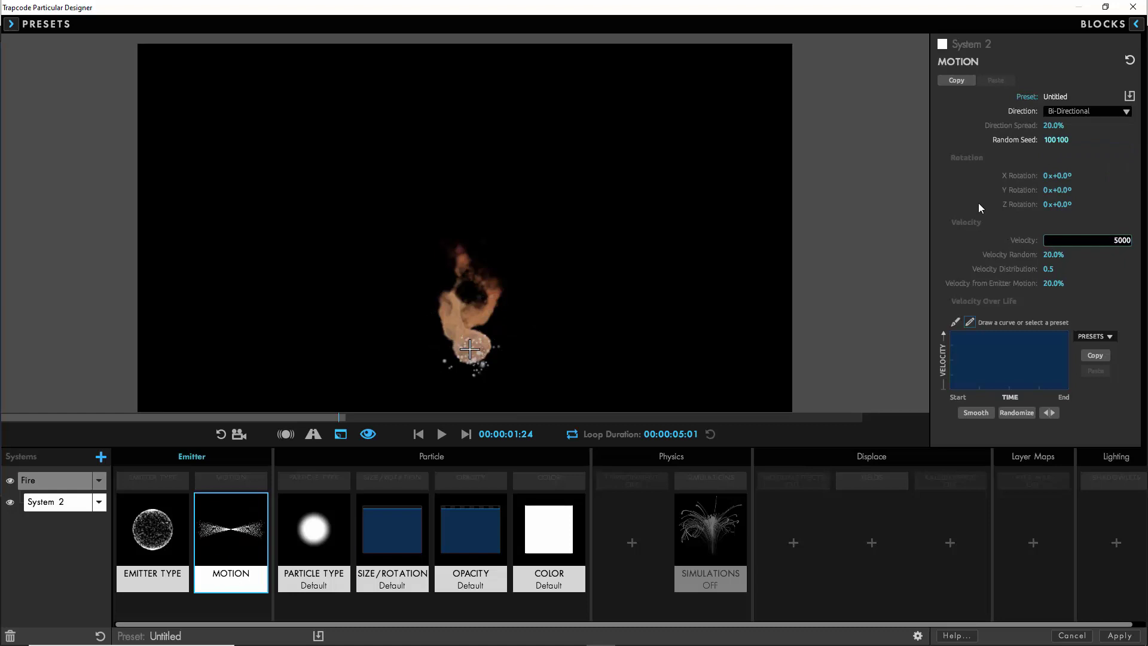
key(Return)
click(1057, 286)
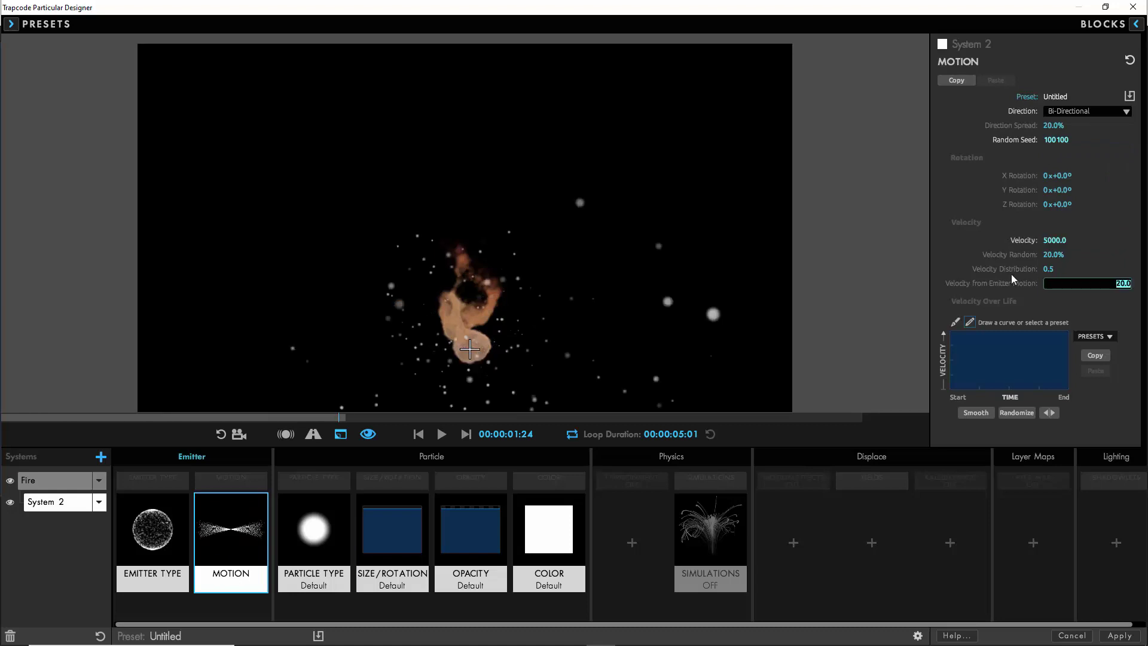
text(800)
key(Return)
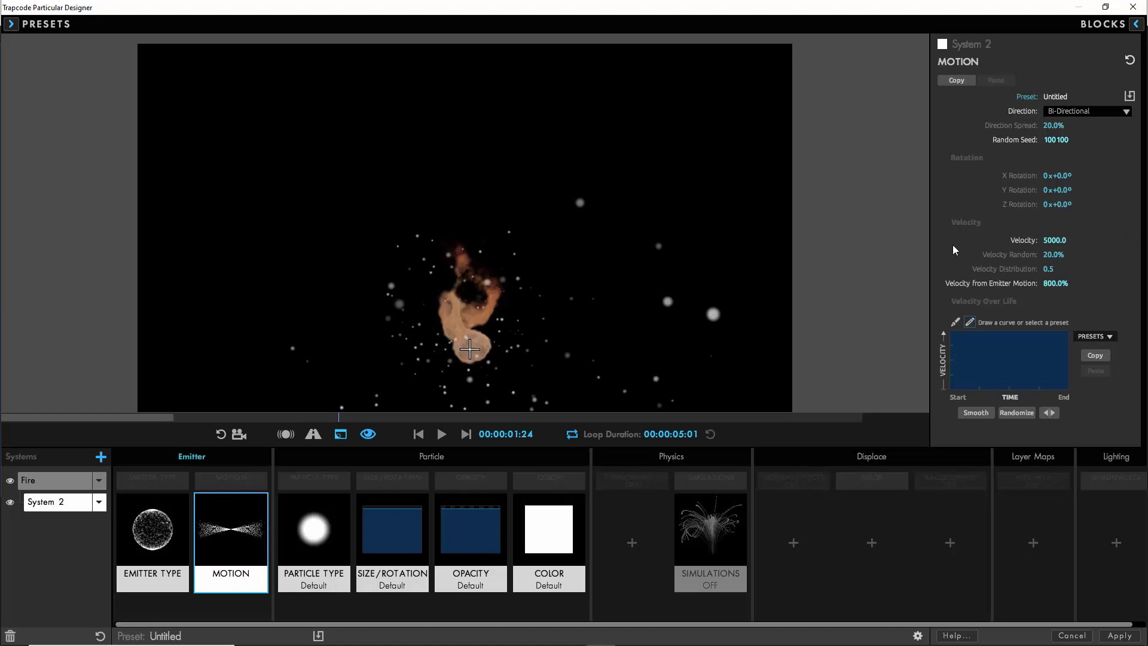
- Delete the Simulations block from System 2 and preview the animation
click(700, 526)
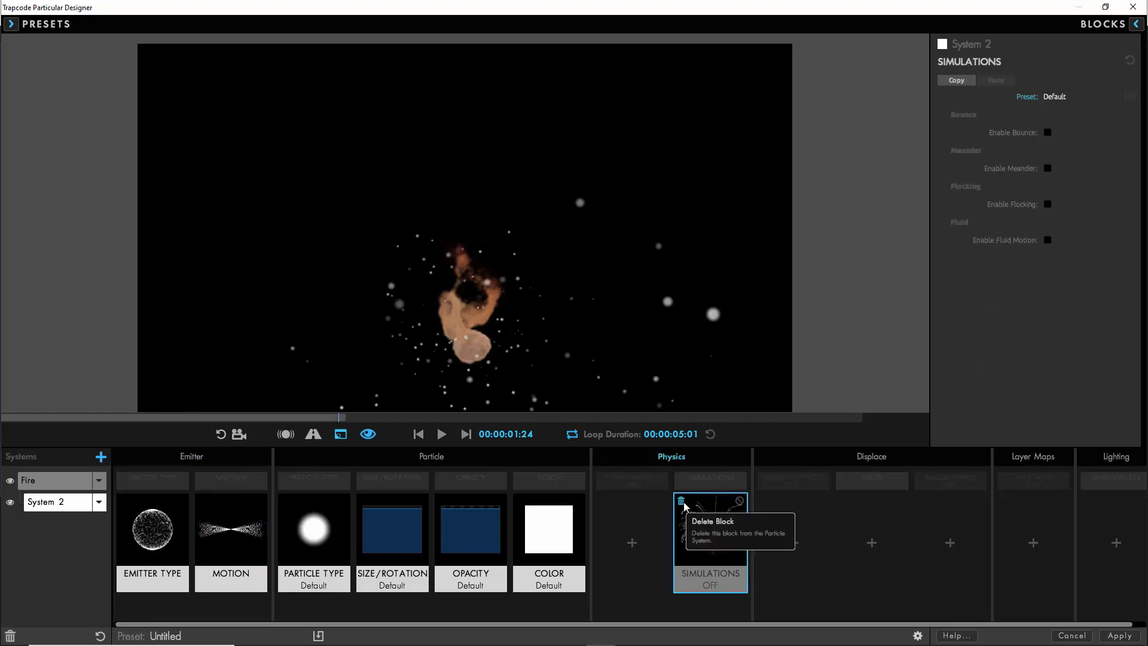
click(682, 503)
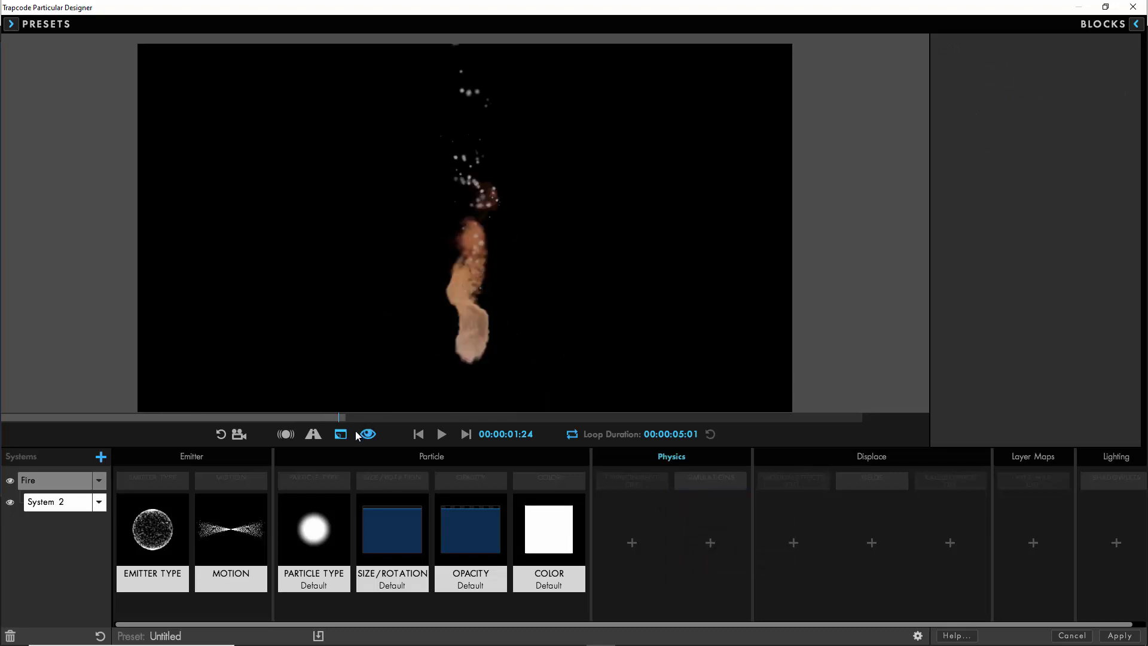
click(441, 434)
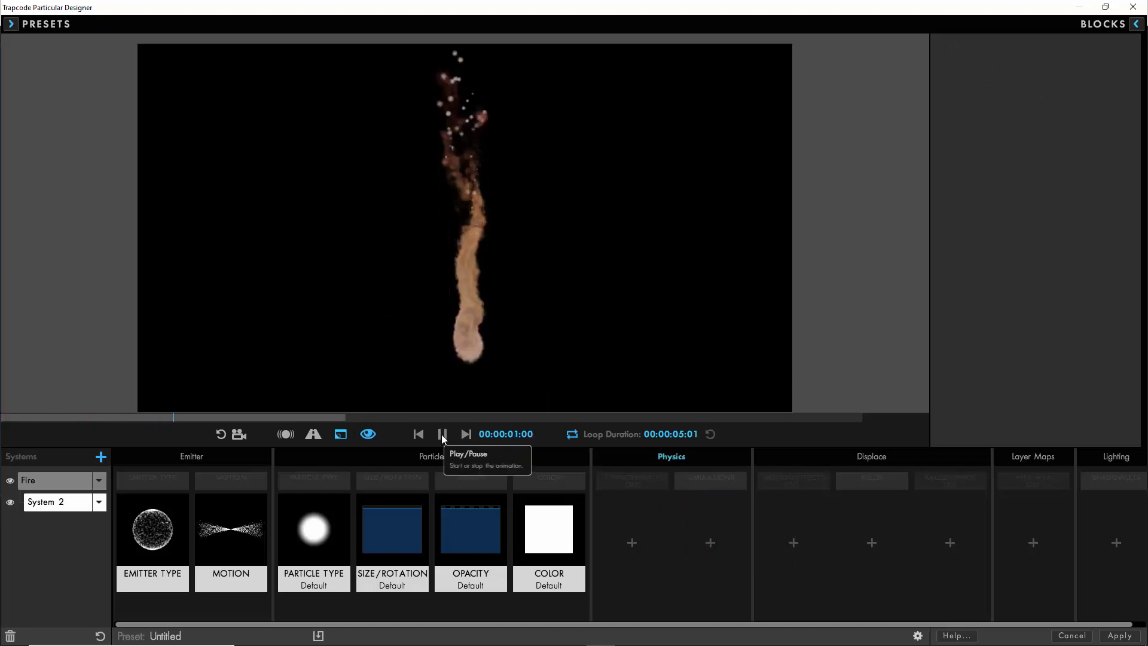
click(442, 434)
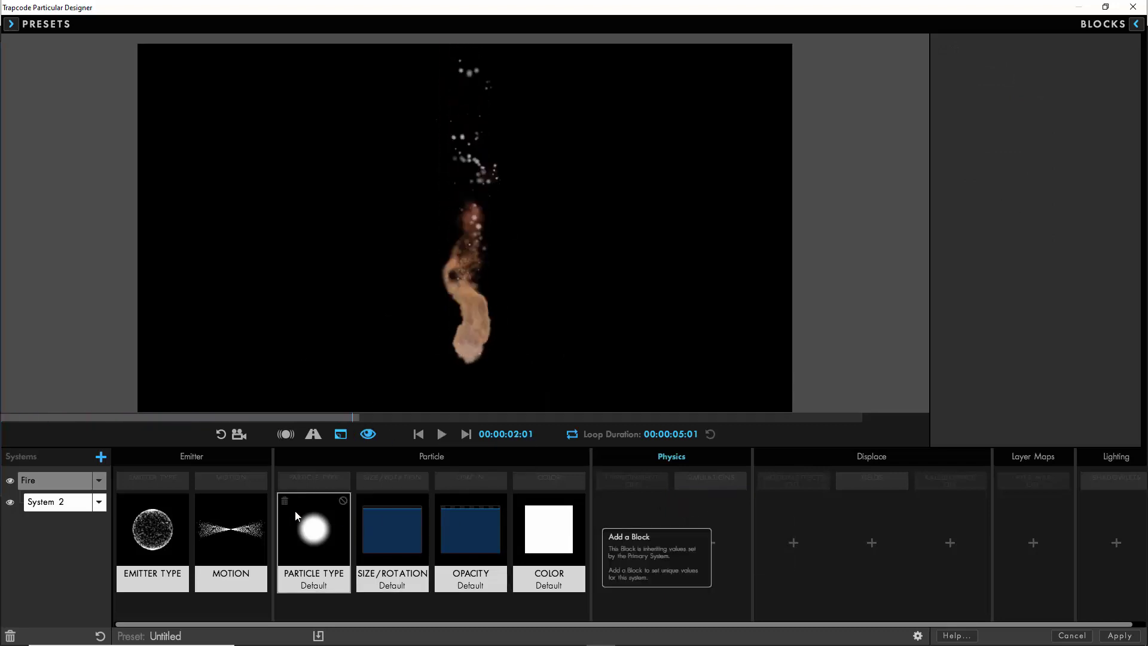
- Set System 2's particle life to 1 second with 75% life random, a 30% feather and the Add blend mode
click(306, 541)
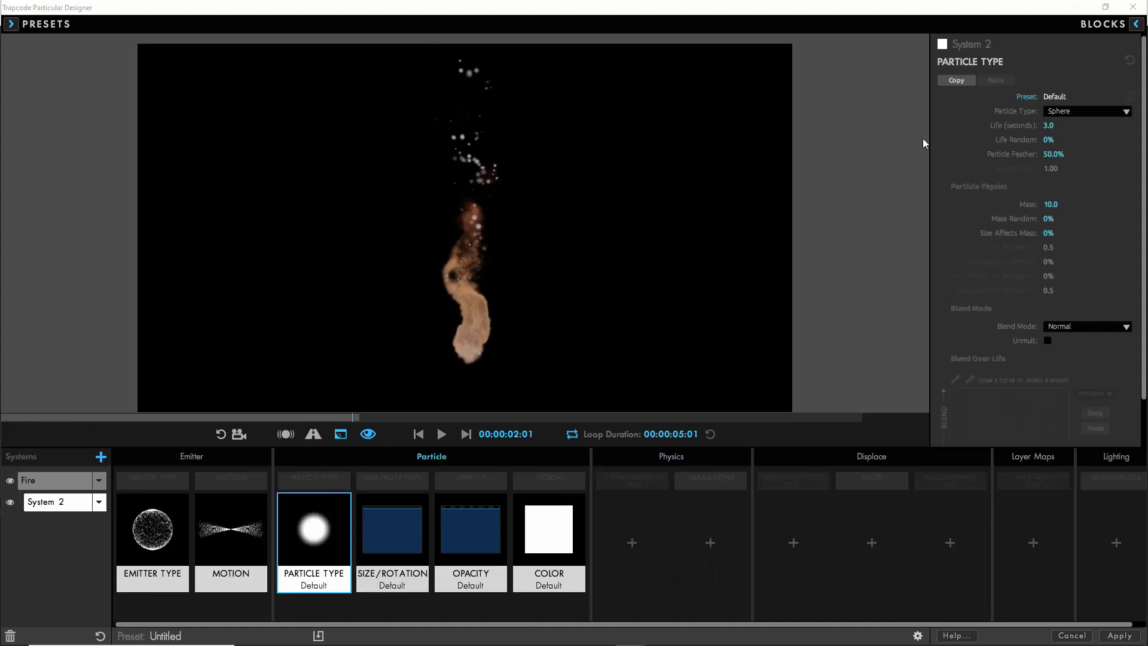
click(1056, 125)
text(1)
click(1048, 139)
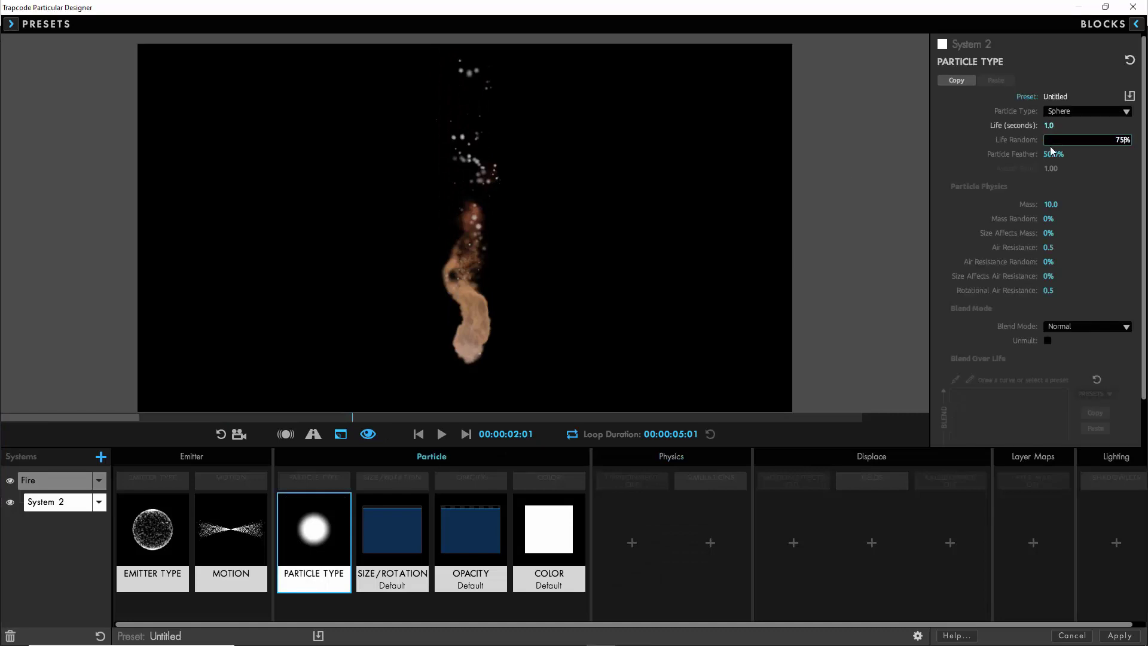
text(75)
click(1051, 153)
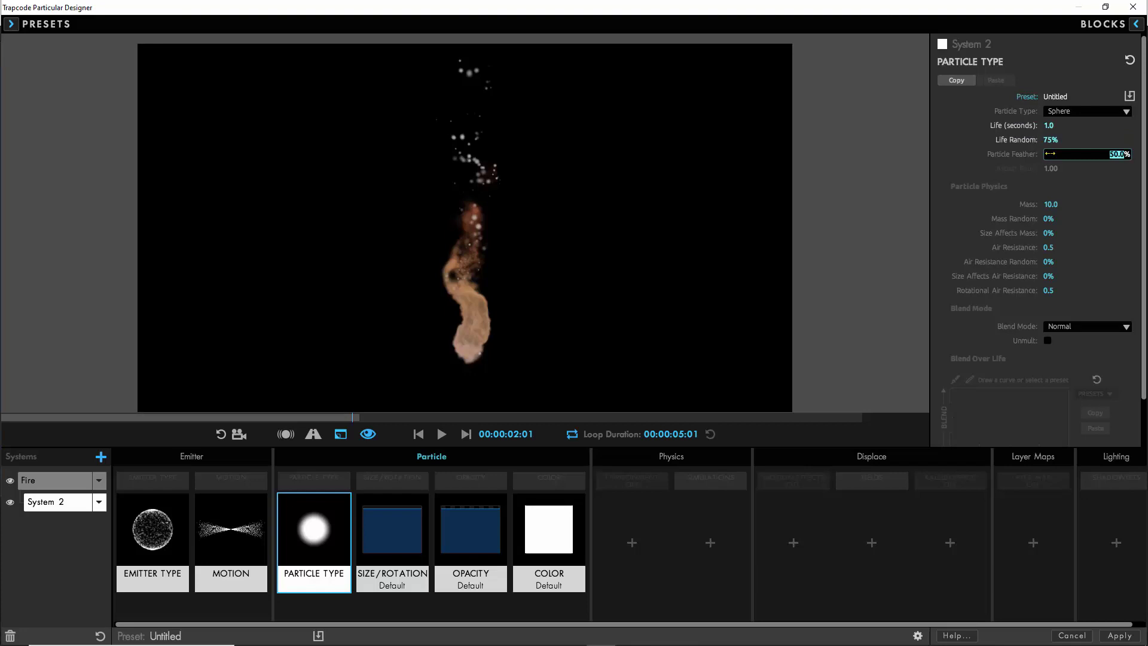
text(3)
key(Return)
key(Return)
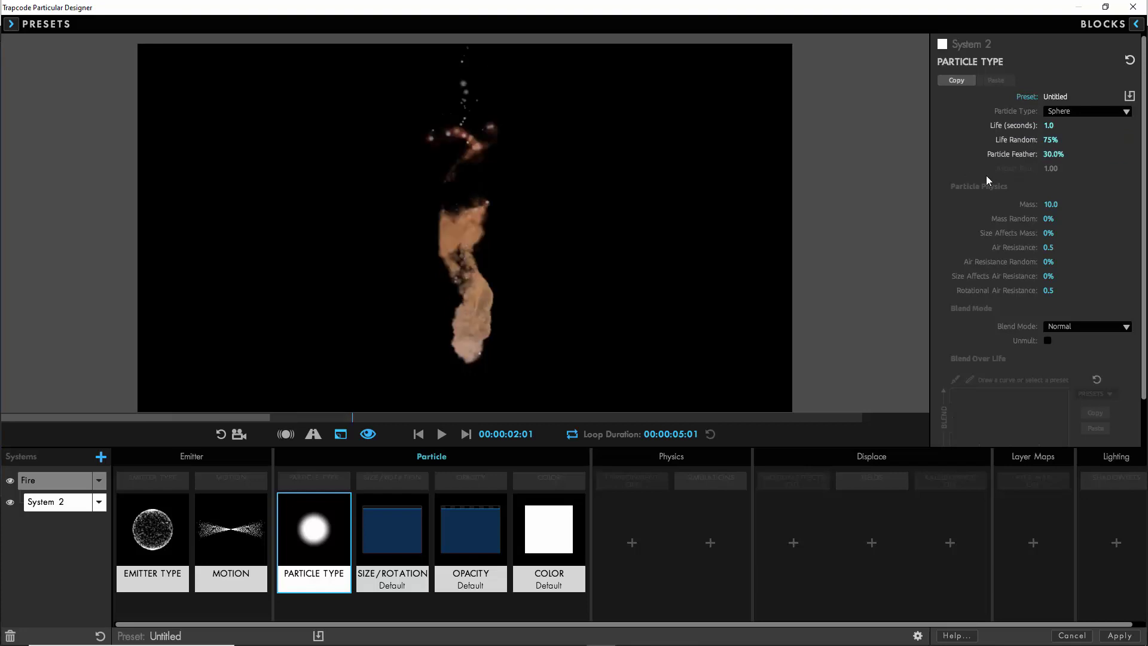
click(1078, 326)
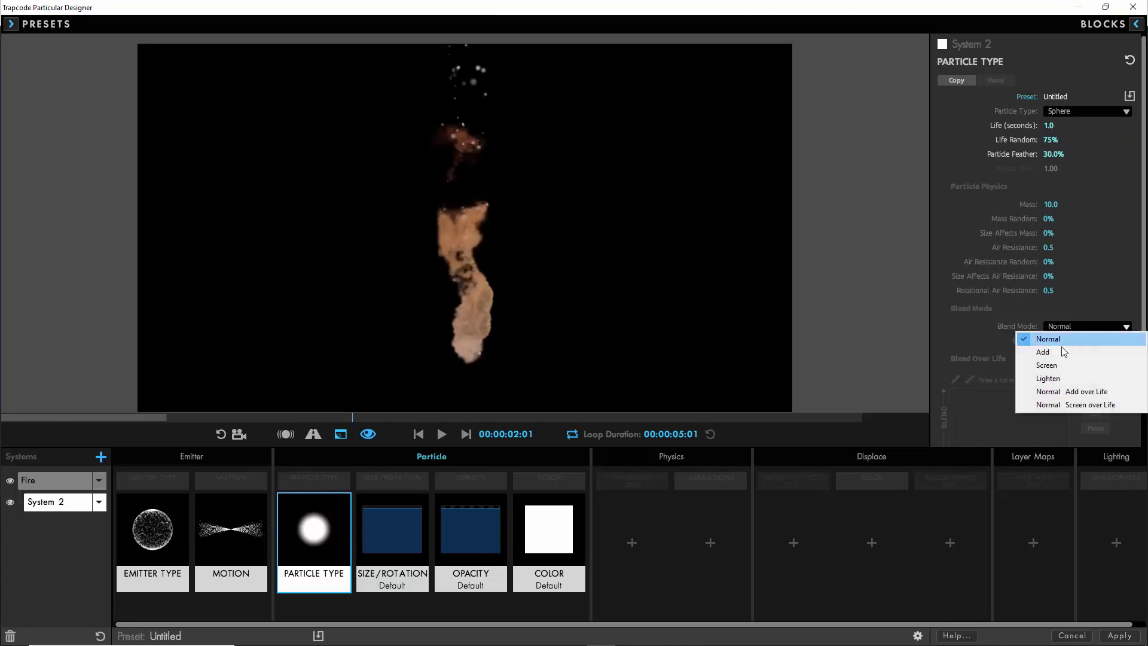
click(1060, 353)
scroll(975, 273, down, 1)
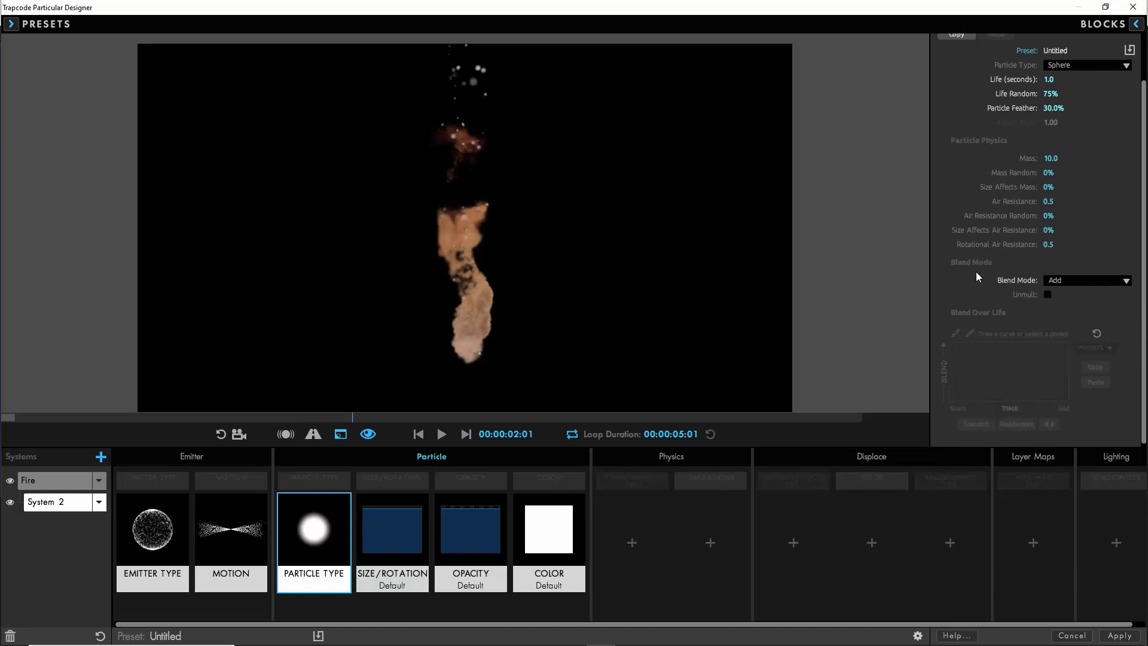
- Set System 2's particle size to 2 with a size random of 25%
click(413, 533)
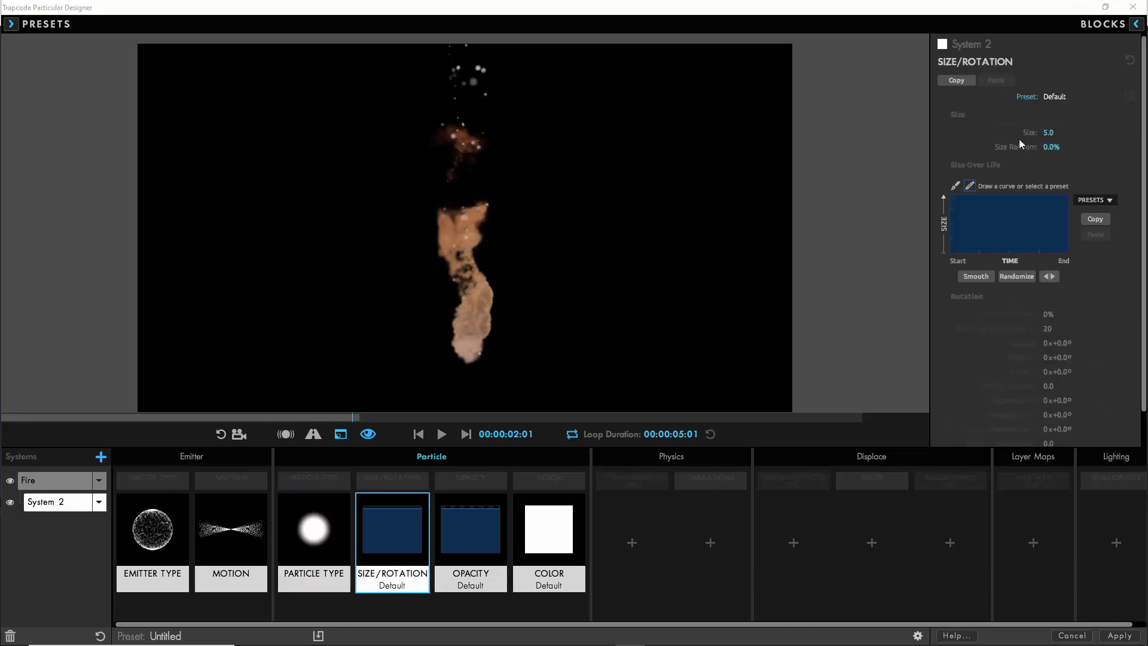
click(1050, 133)
text(2)
key(Tab)
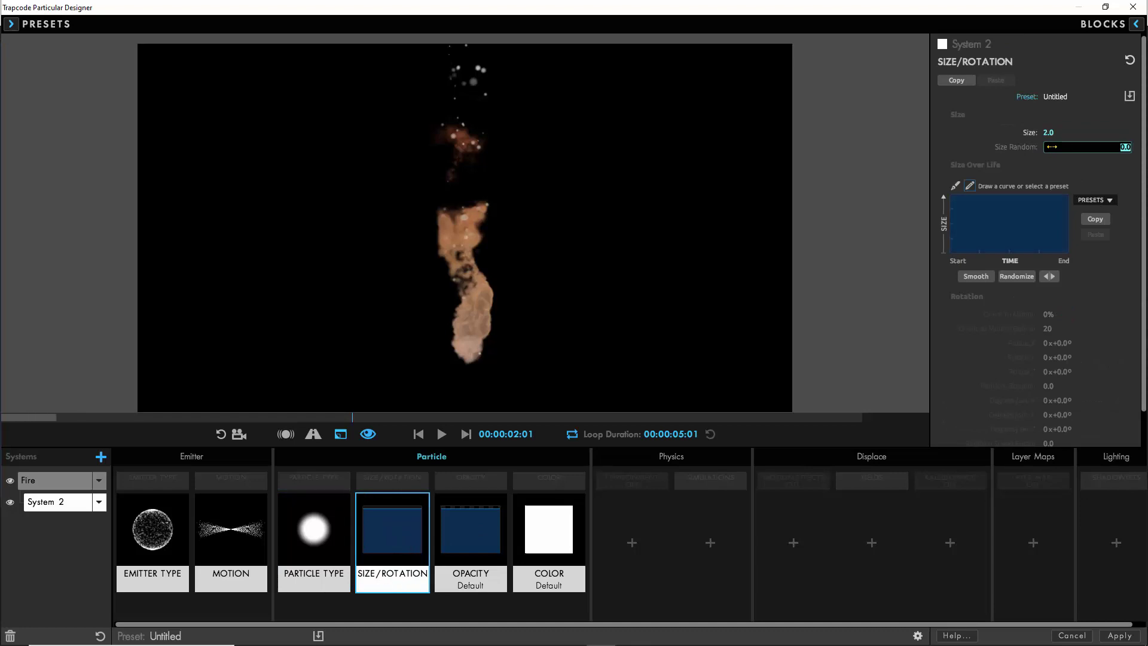
- Shape System 2's size-over-life curve as a fast rise with gradual falloff, and apply the trapezoid preset to opacity over life
click(1100, 201)
click(1096, 231)
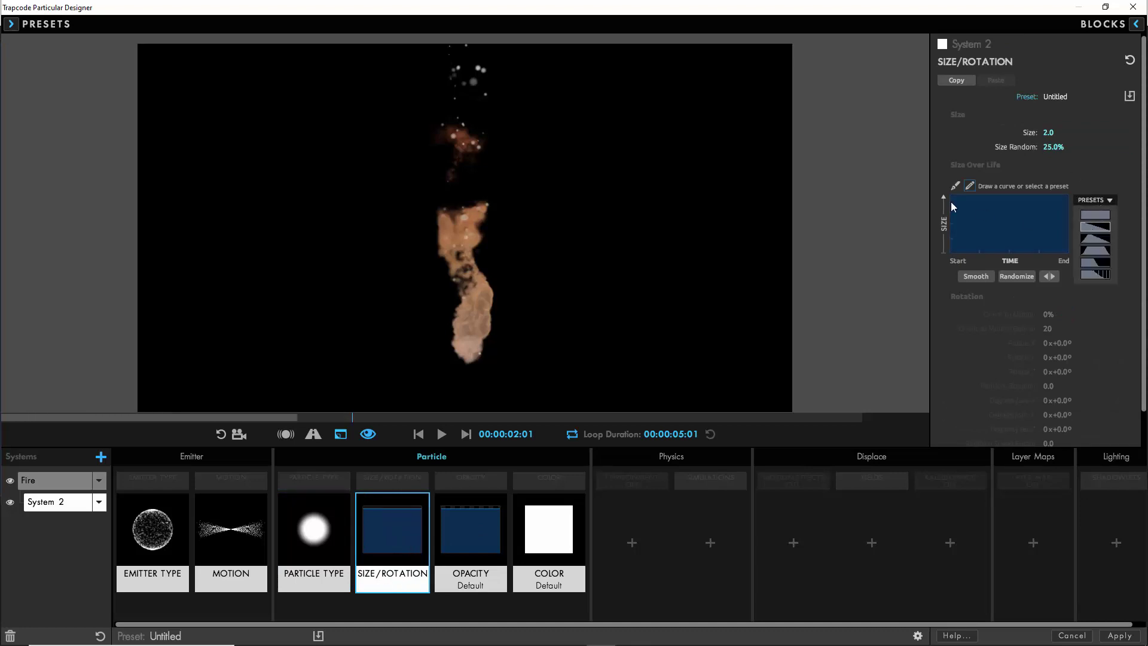
click(954, 187)
click(952, 252)
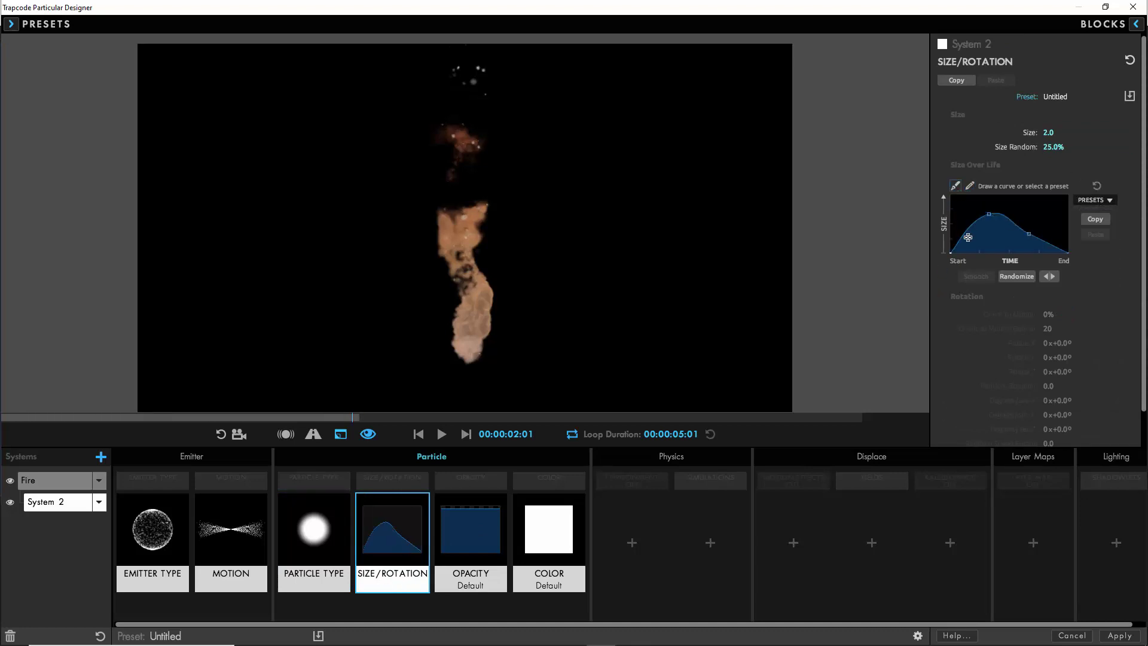
drag(969, 235, 1009, 209)
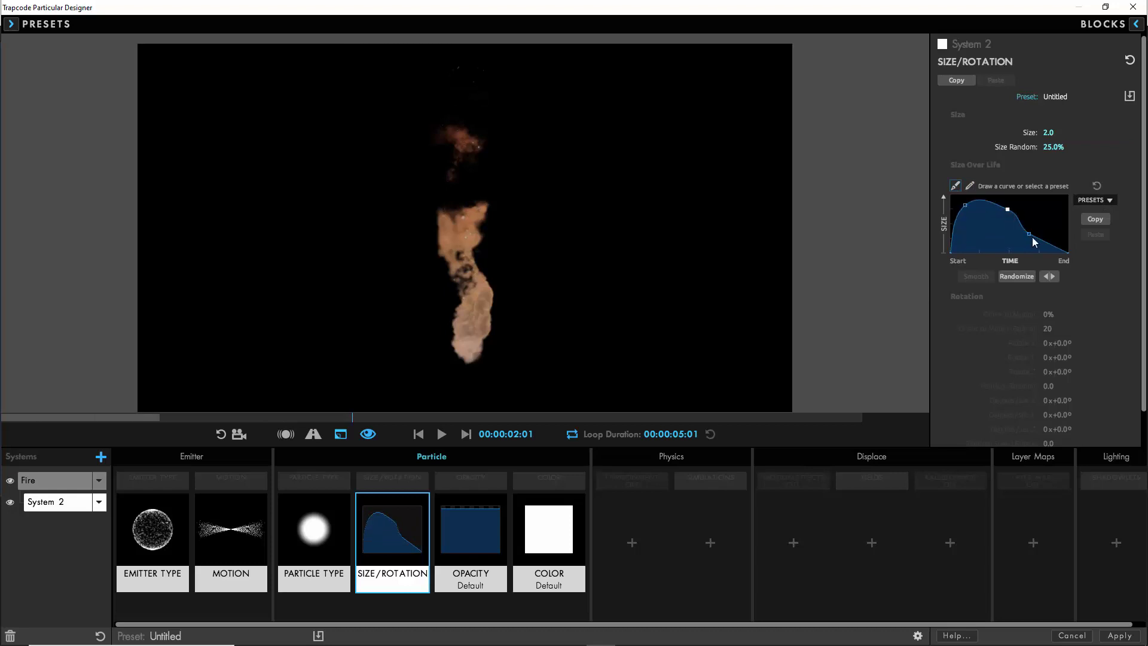
click(1090, 201)
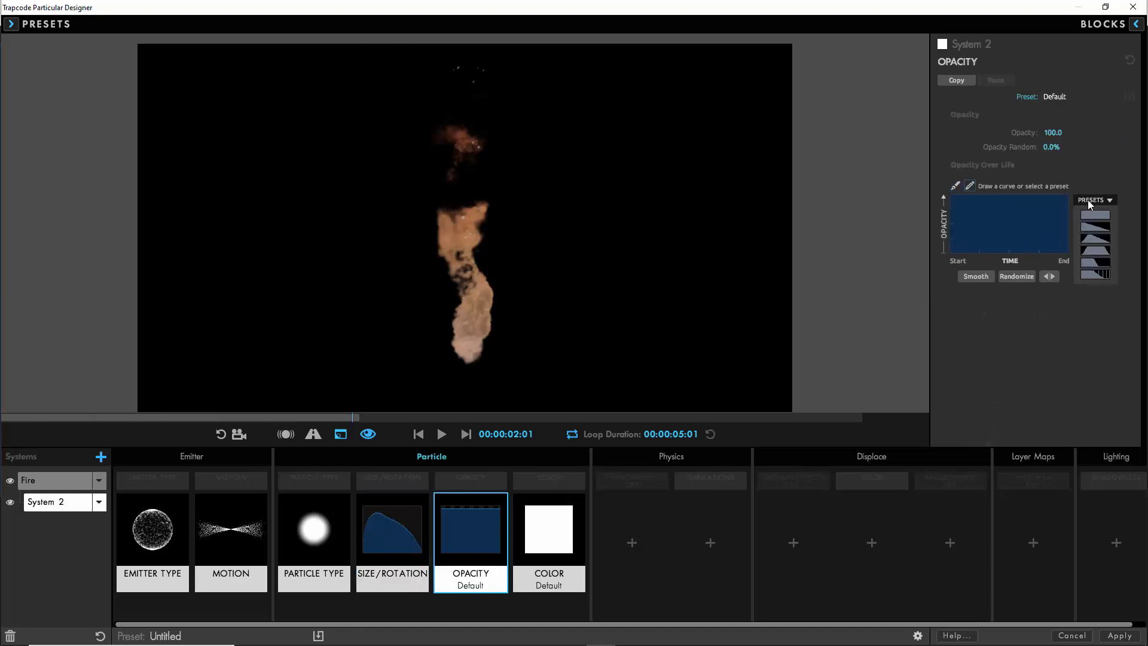
click(1097, 251)
- Color System 2 over life with a gradient from light orange to orange (RGB 254, 108, 1), and preview the animation
click(561, 549)
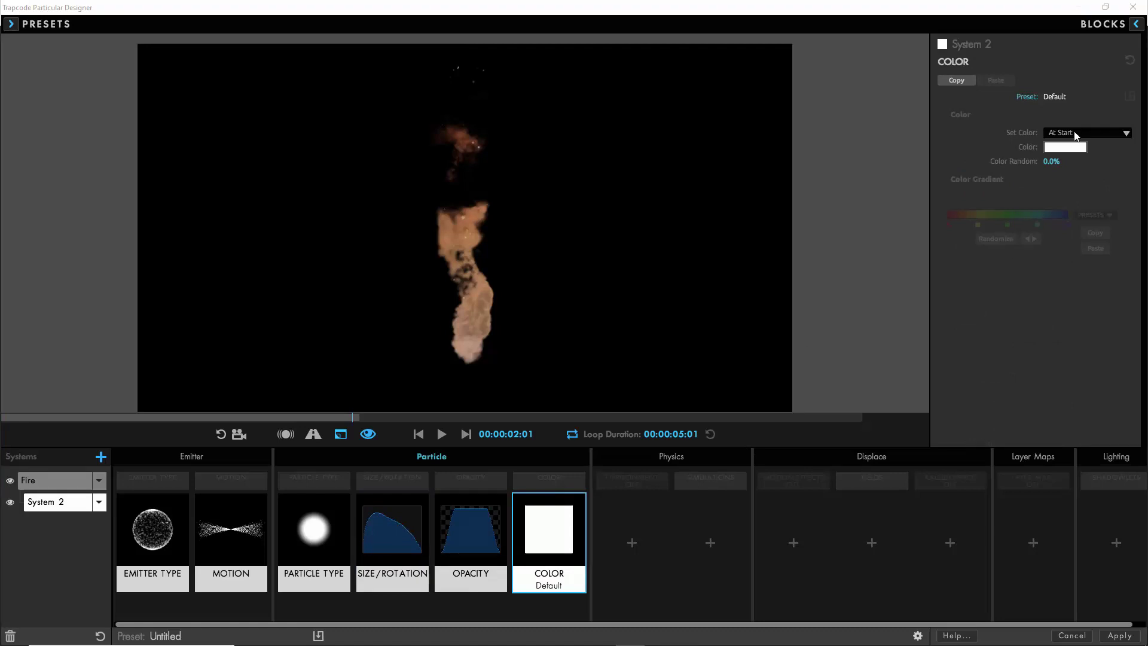
click(1075, 134)
click(1059, 237)
click(1093, 215)
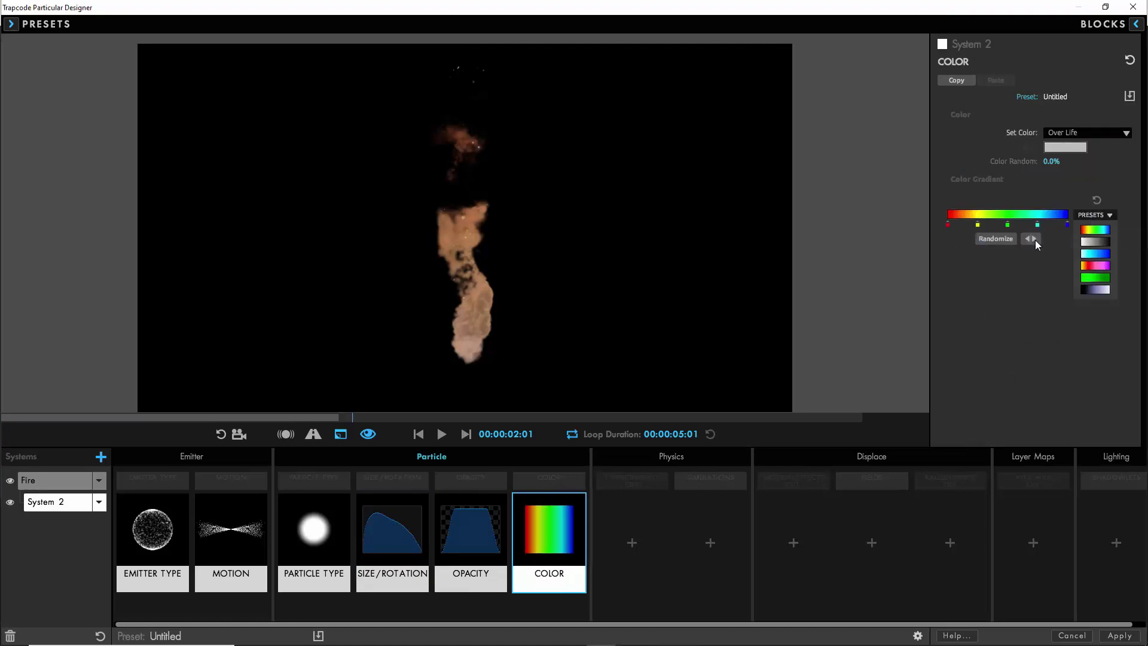
click(1095, 242)
double_click(948, 225)
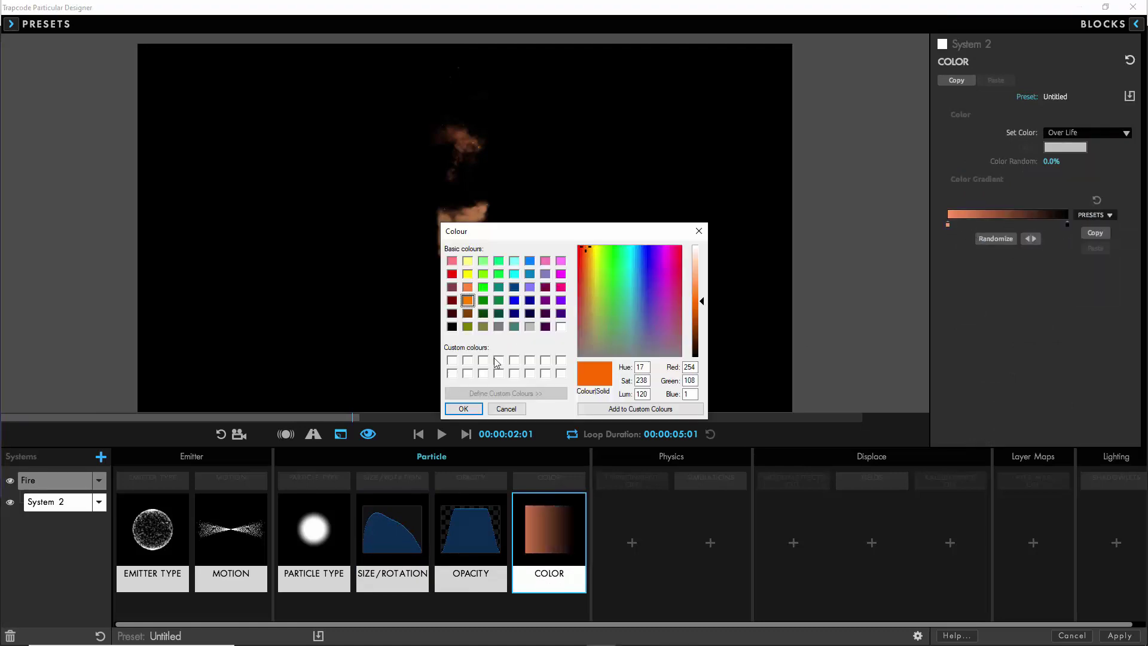
click(464, 409)
click(446, 436)
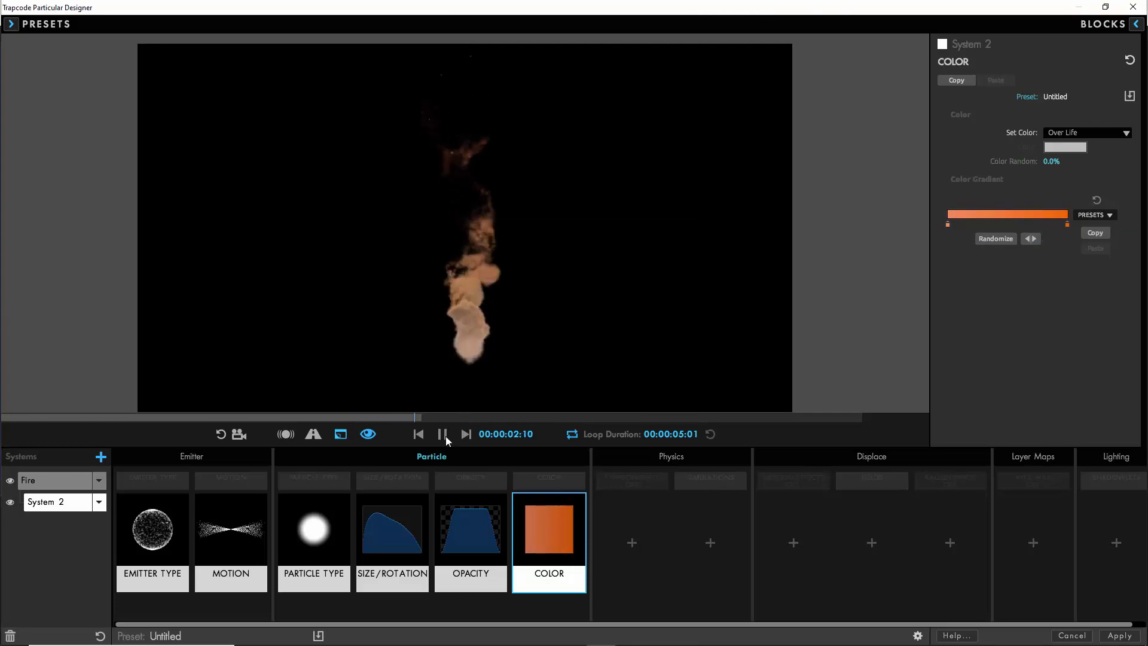
click(446, 436)
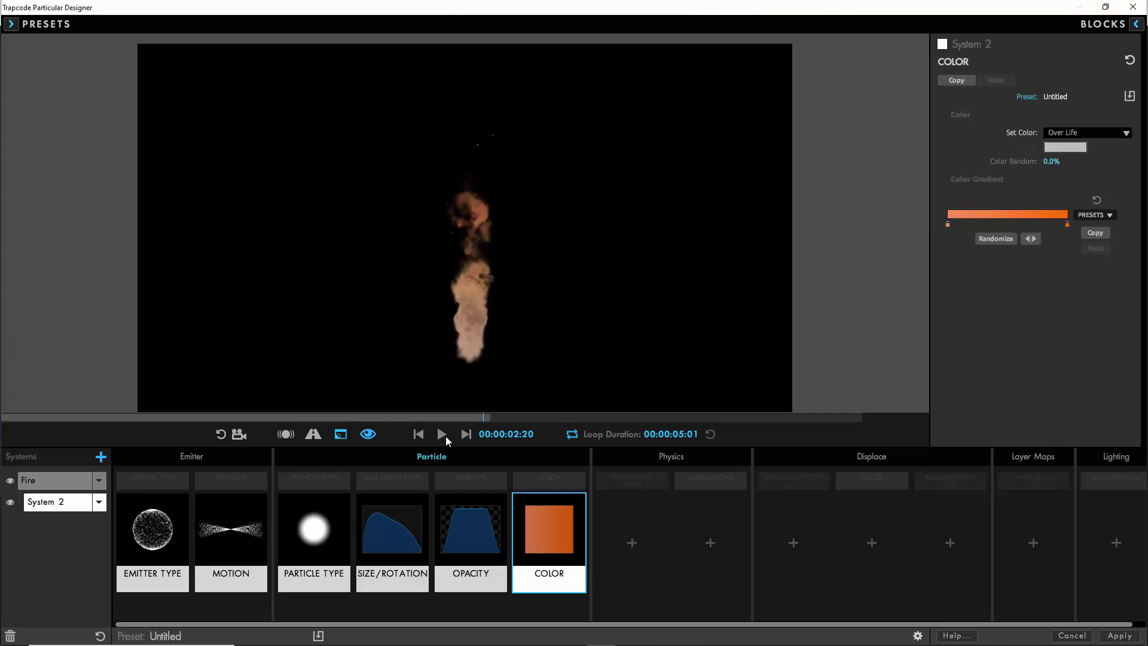
- Set the fluid viscosity of the Fire system's simulation to 35 and preview the animation
click(64, 486)
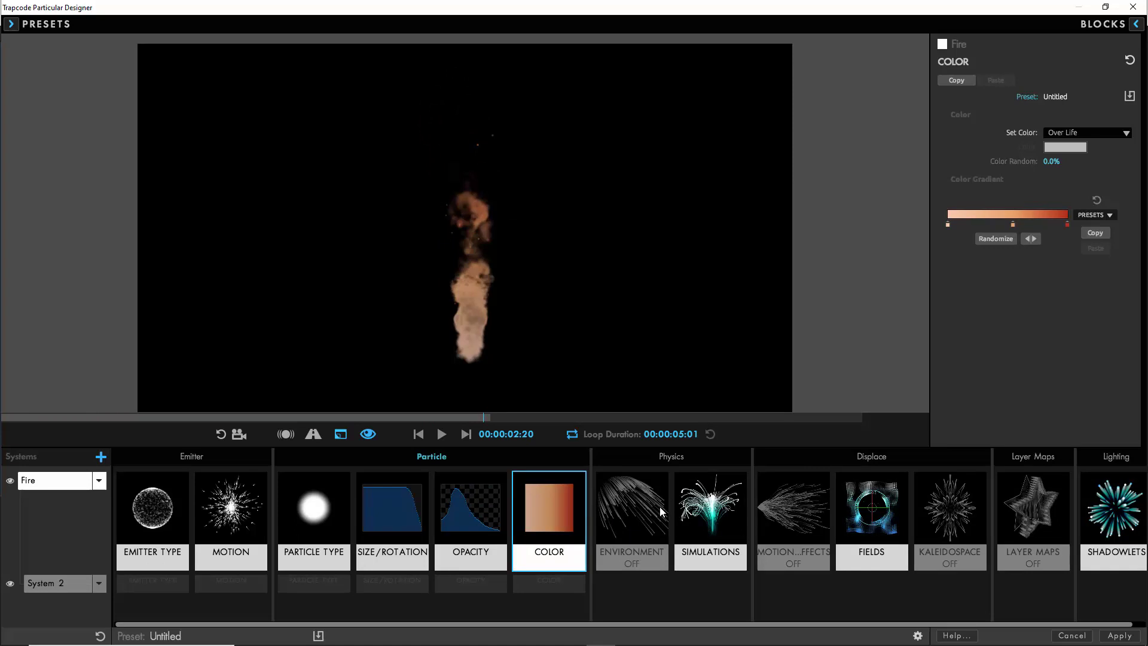
click(686, 514)
click(1050, 348)
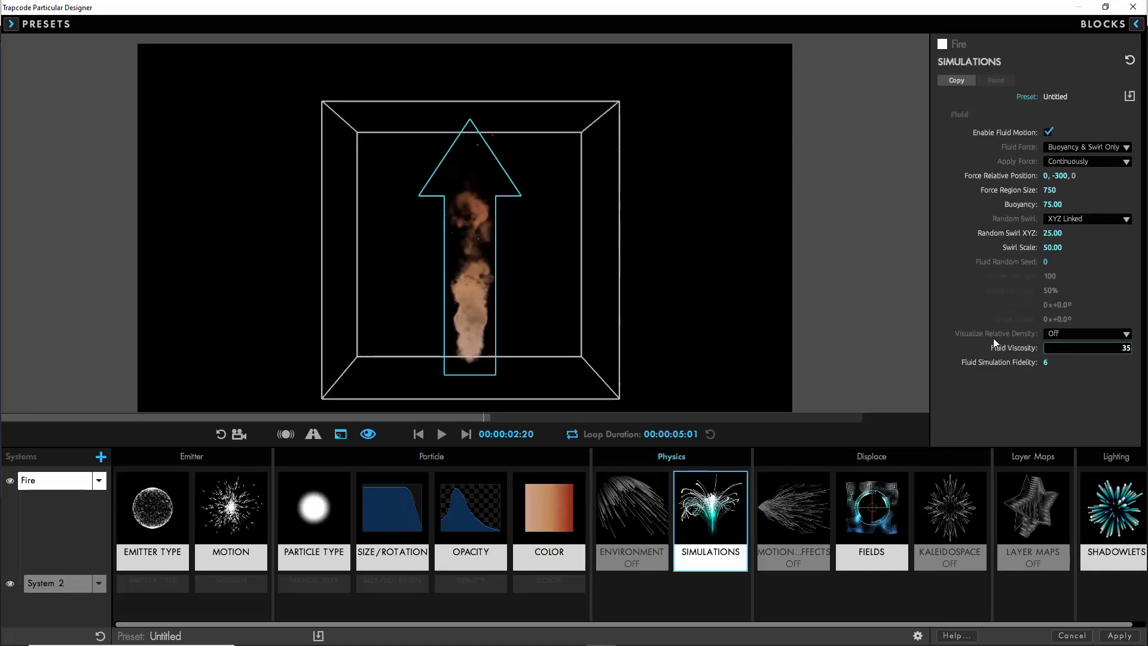
click(1003, 354)
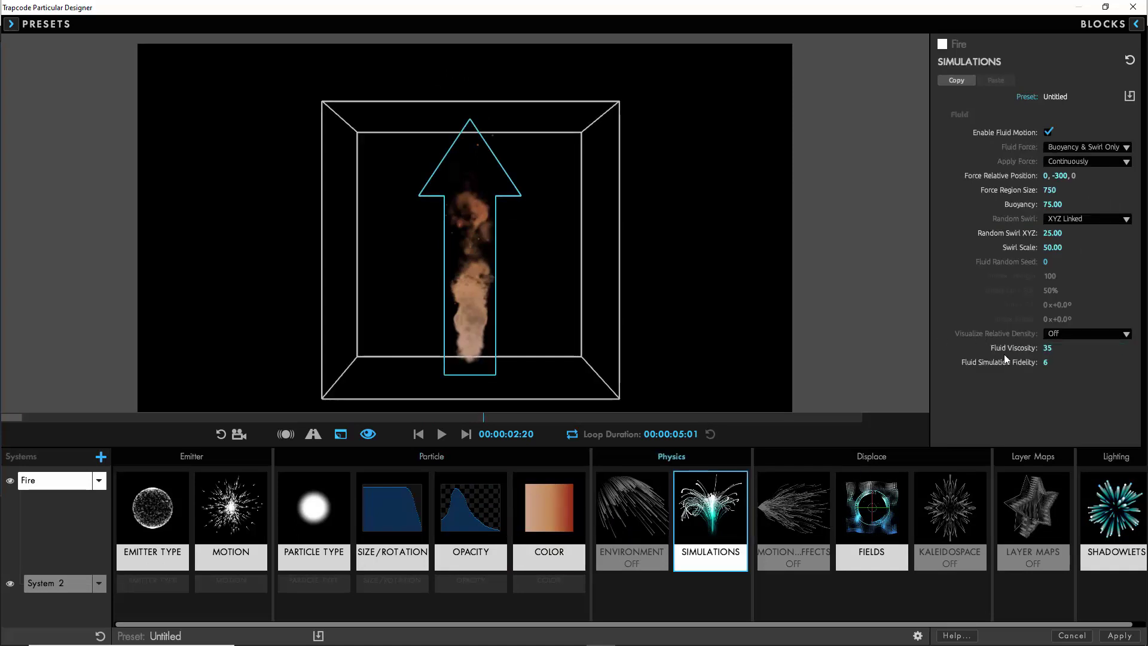
click(443, 435)
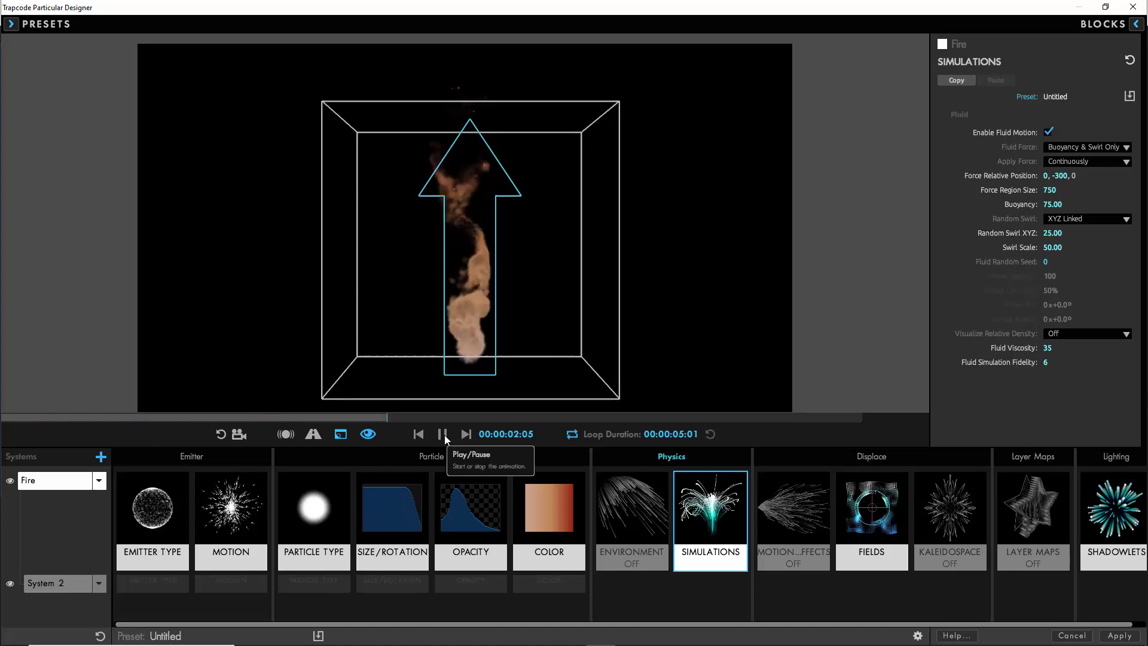
click(442, 435)
- Add a Shadowlets block to System 2 and disable its shadowlets
click(59, 583)
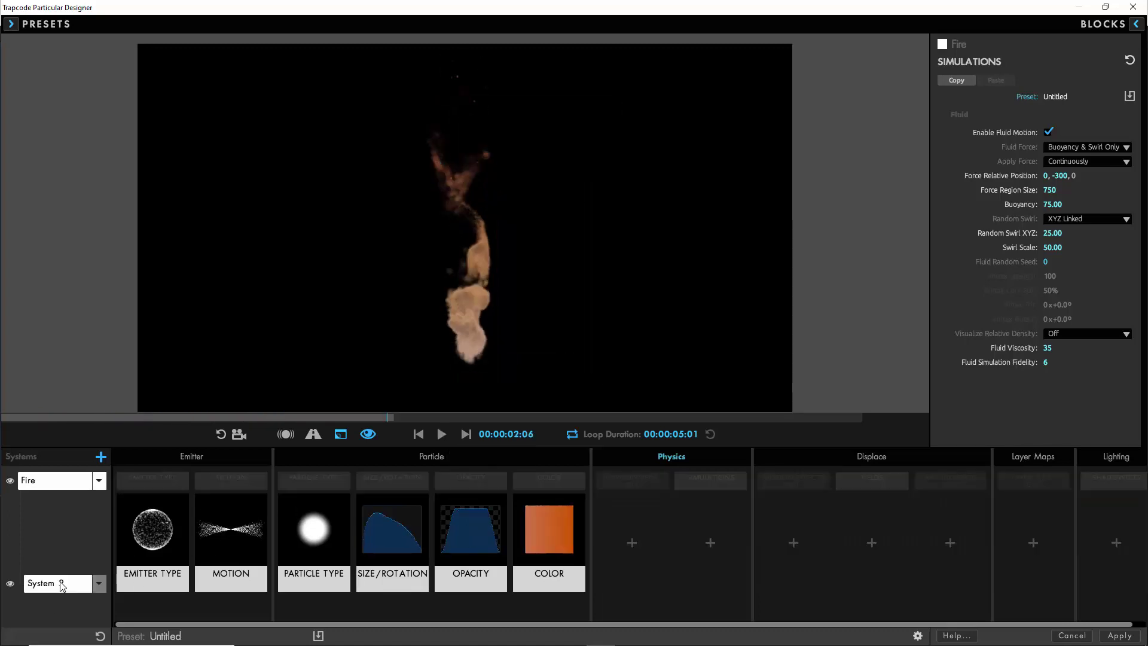
click(1116, 543)
click(864, 106)
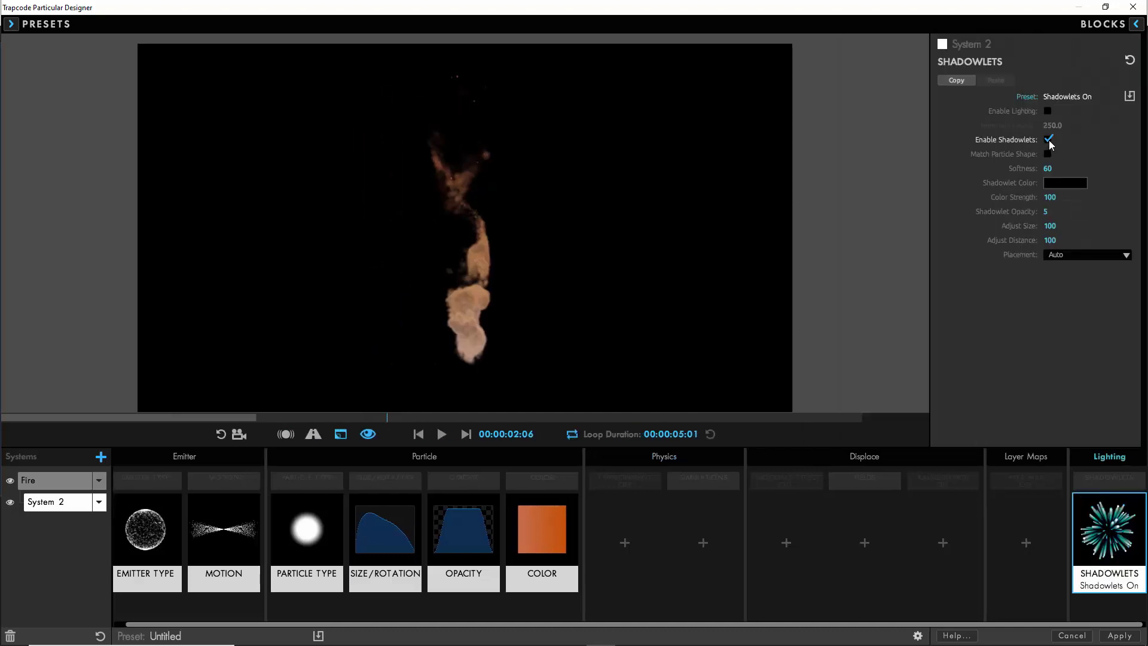
click(1049, 140)
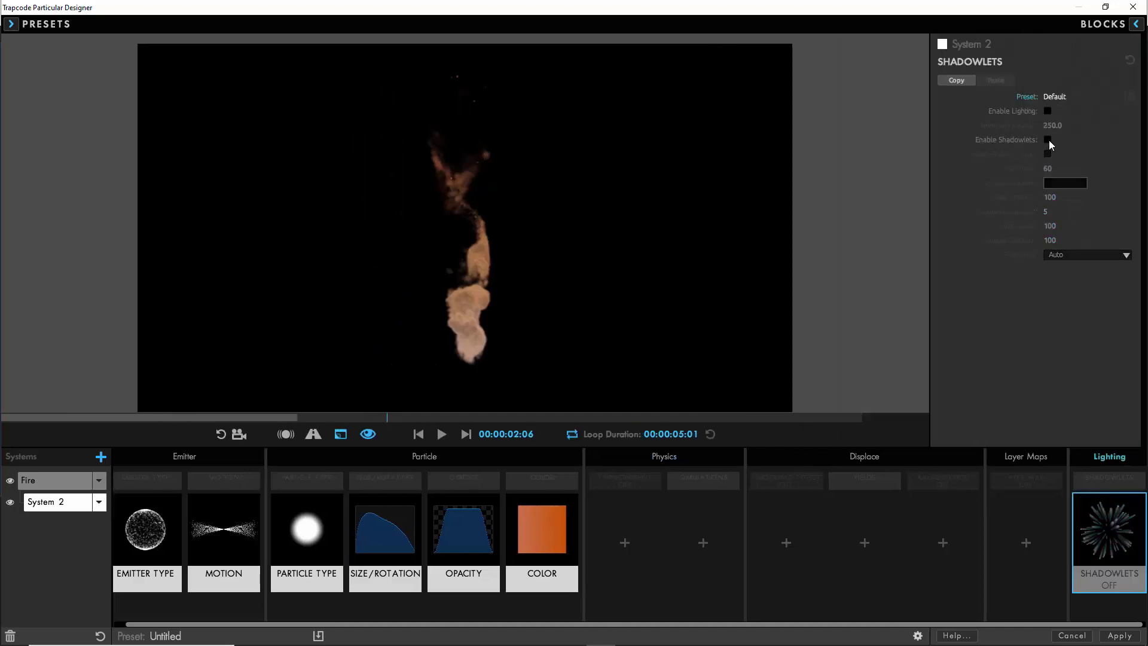
- Add a Motion Effects block to System 2 with spin amplitude 100, spin frequency 0.5 and a 0.5-second spin fade-in
click(786, 543)
click(807, 103)
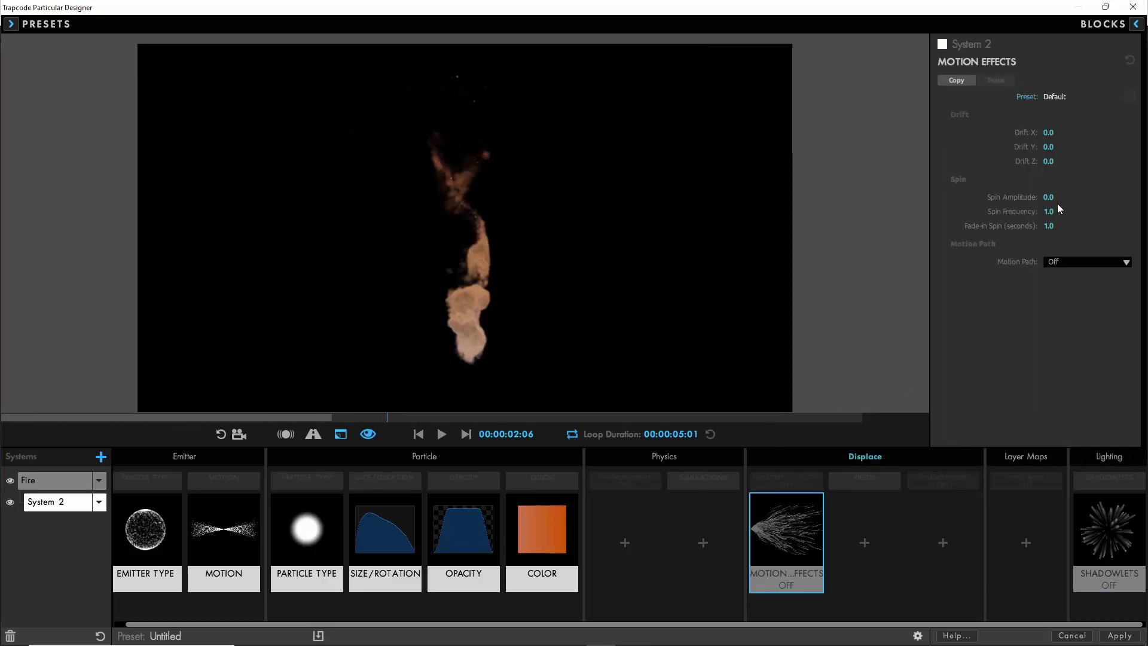
click(1049, 197)
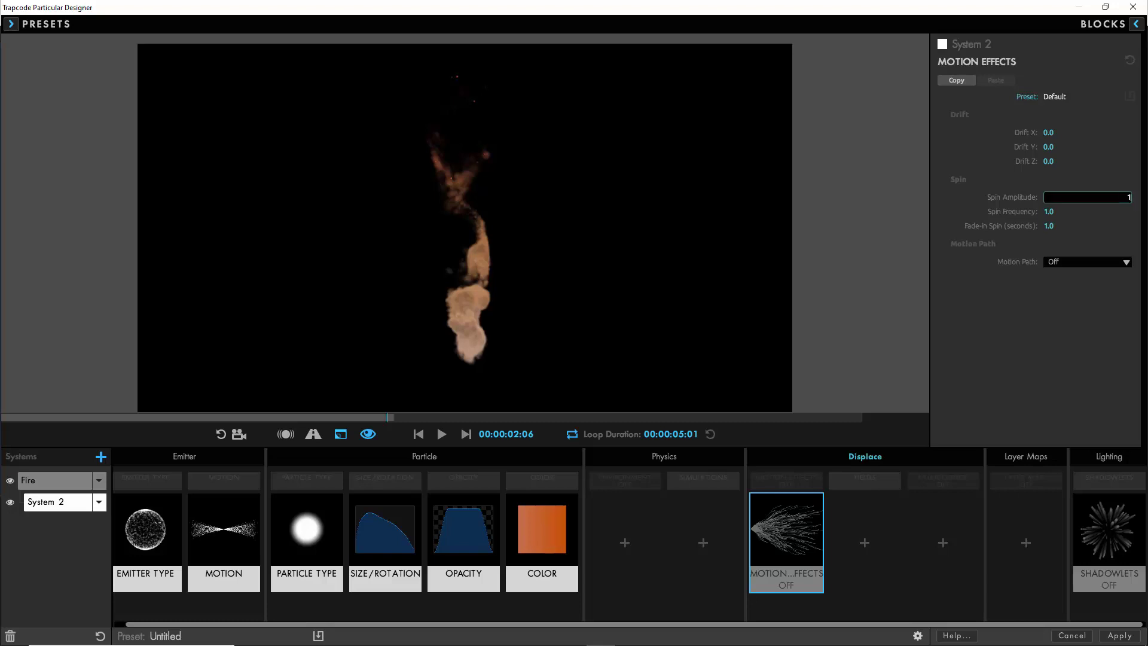
text(100)
key(Tab)
text(5)
key(Tab)
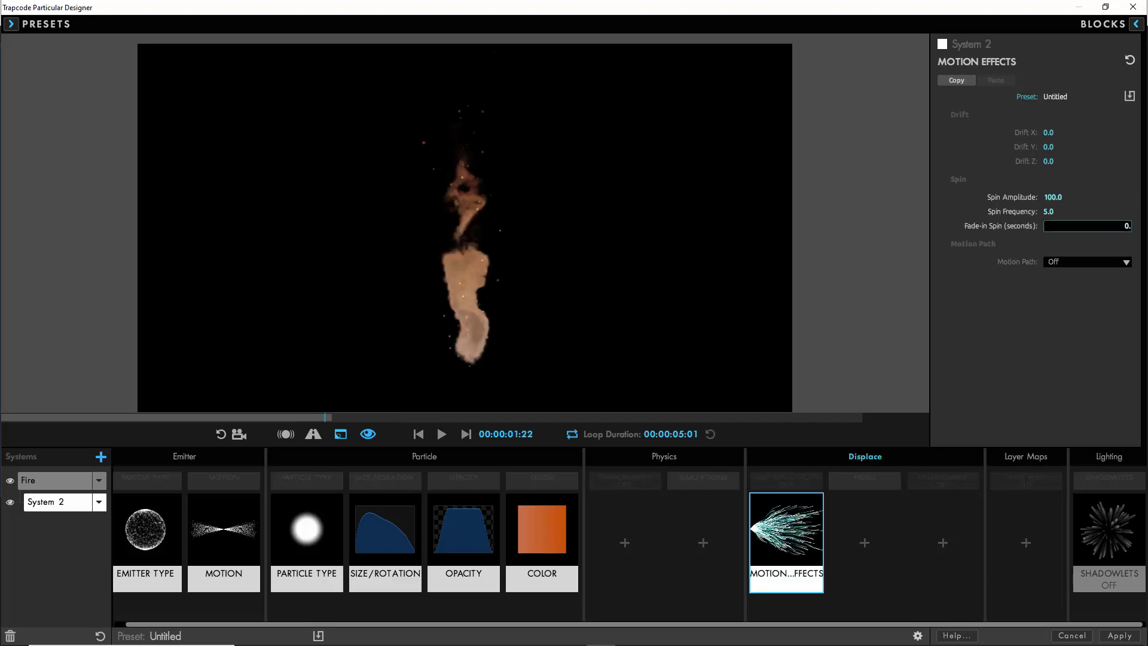
click(1051, 212)
text(0.)
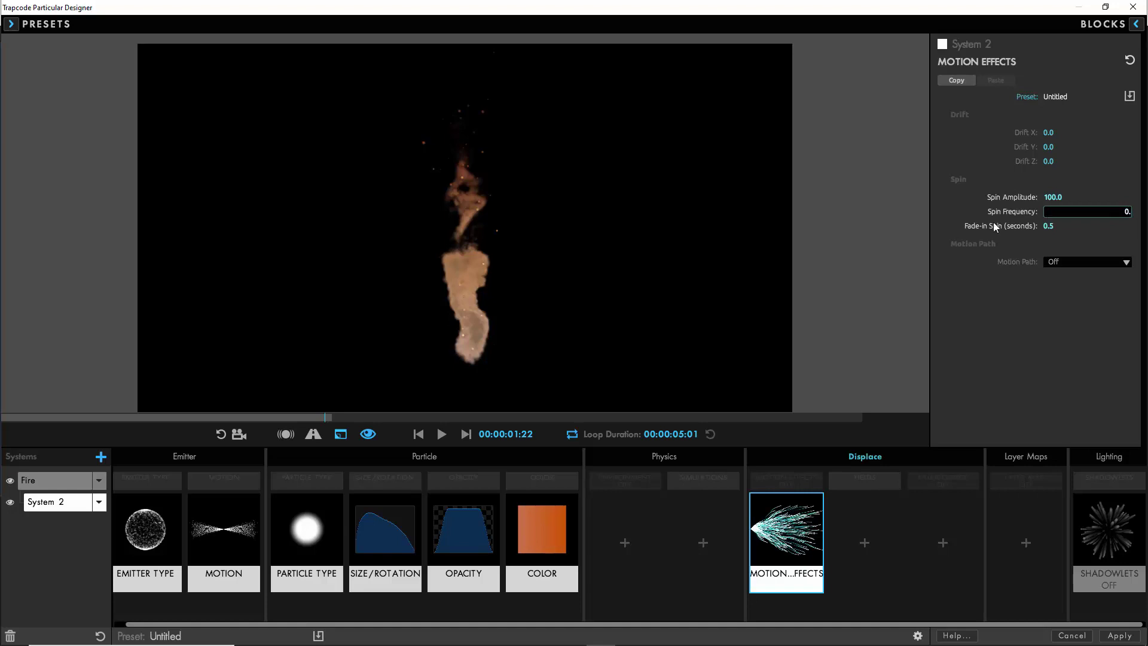
text(5)
key(Return)
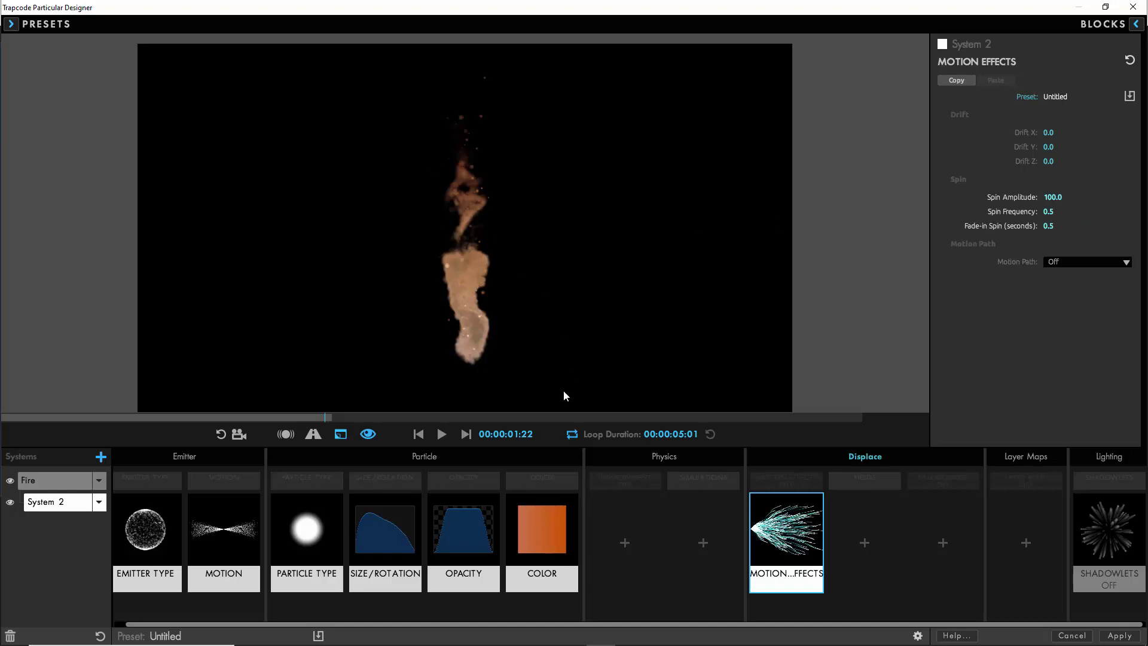
- Re-enter a particle size of 2 for System 2 and preview the animation
click(370, 533)
key(Tab)
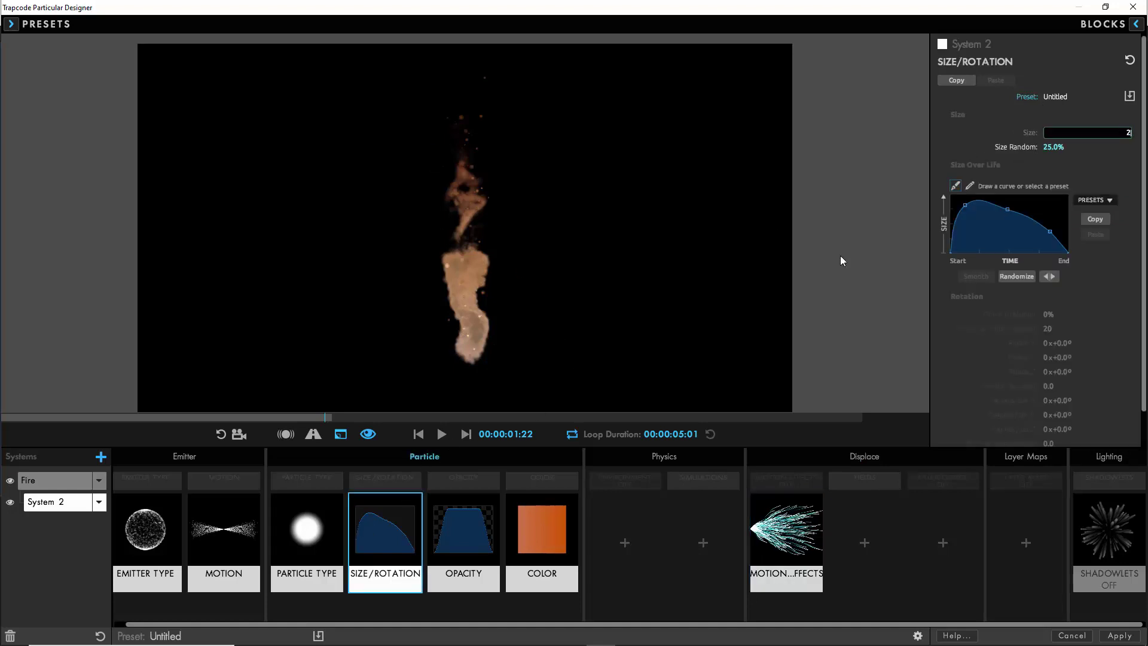
key(Return)
click(442, 437)
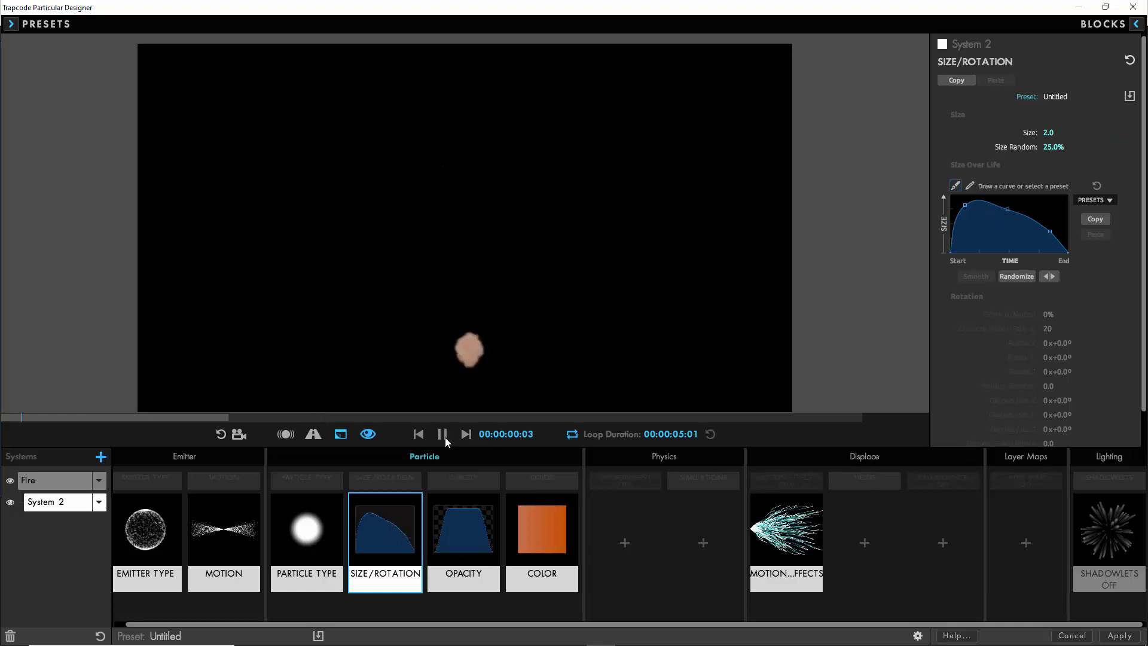
- Stop the preview and set the blend mode of the Fire system's particles to Screen
click(444, 435)
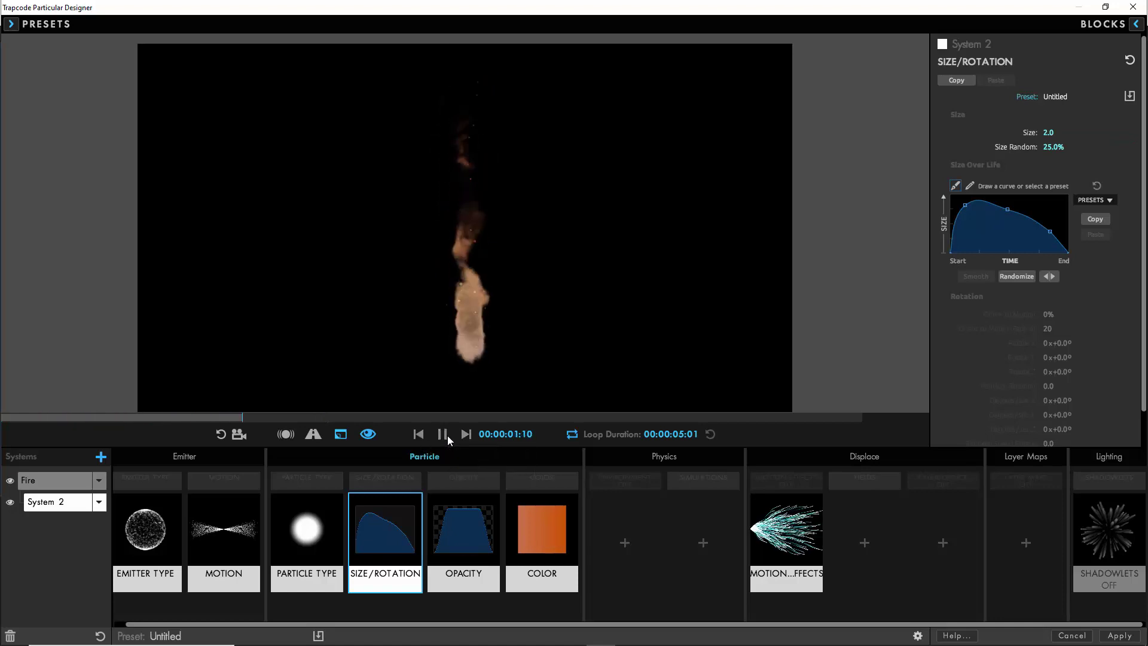
click(67, 480)
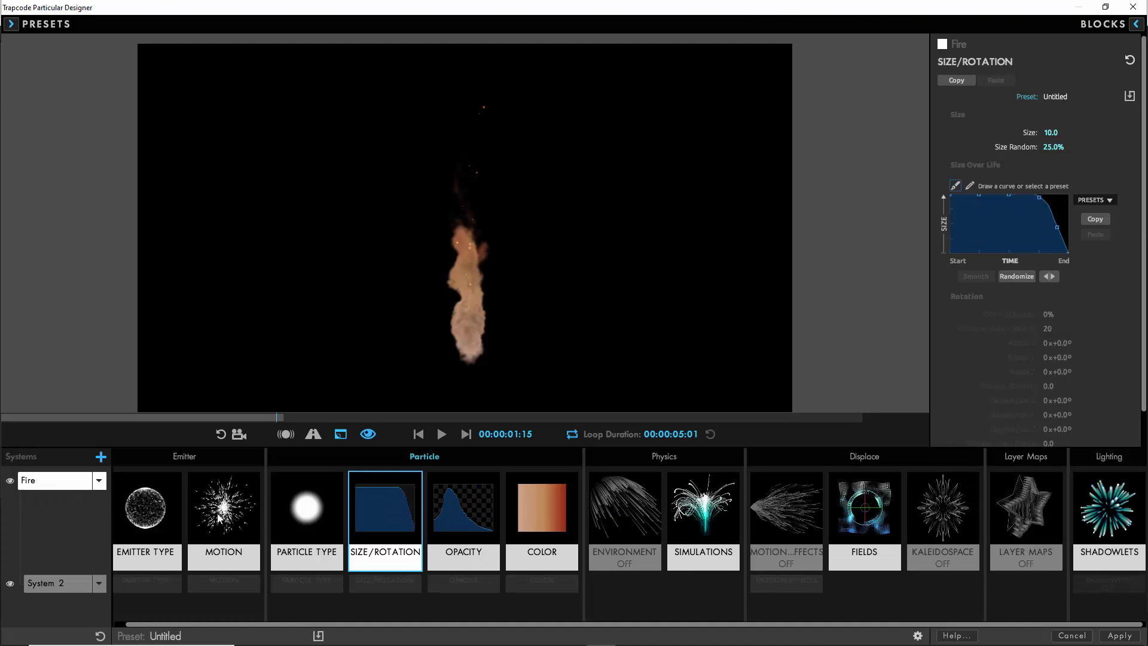
click(337, 526)
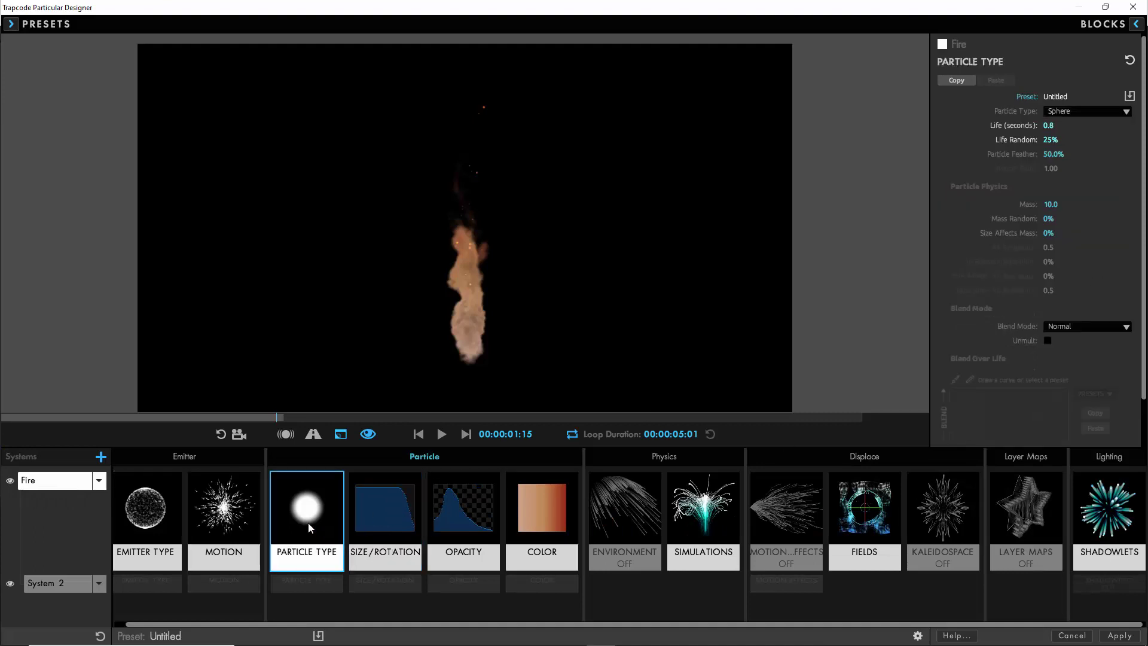
scroll(1071, 293, down, 2)
click(1067, 278)
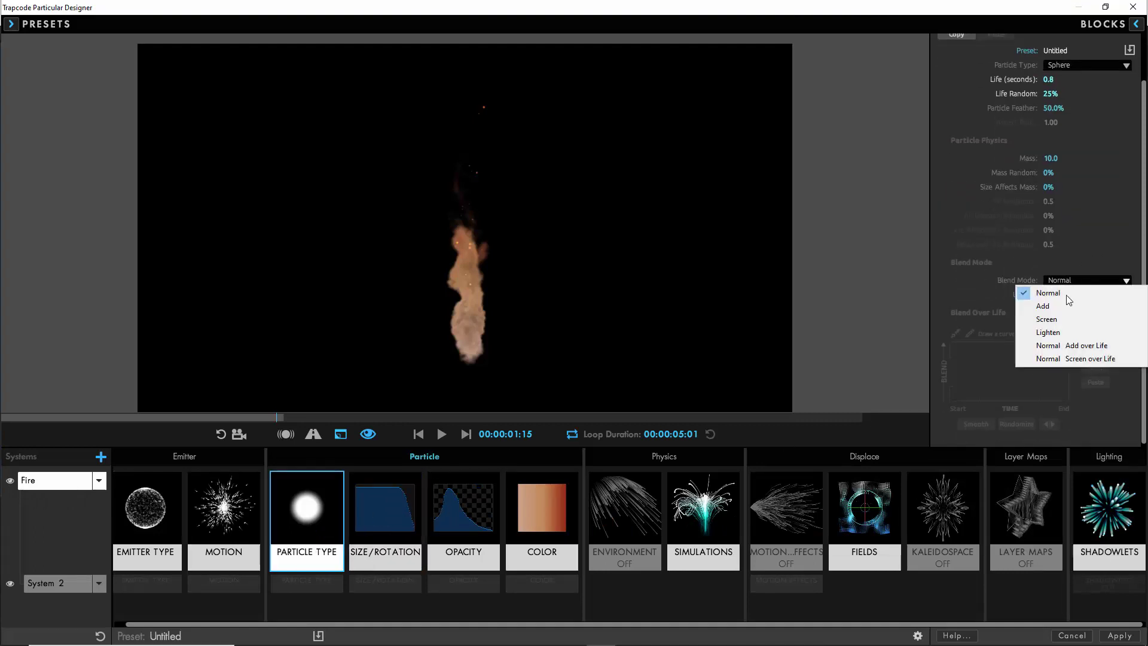
click(1048, 319)
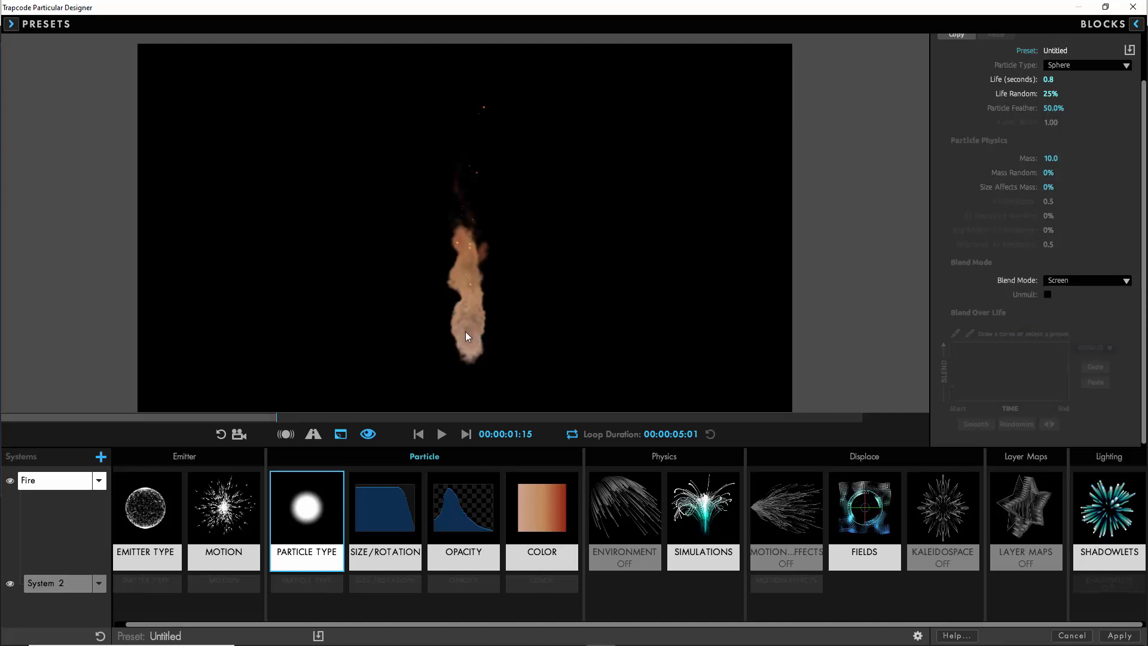
- Rename System 2 as Embers
click(99, 583)
click(98, 501)
click(138, 562)
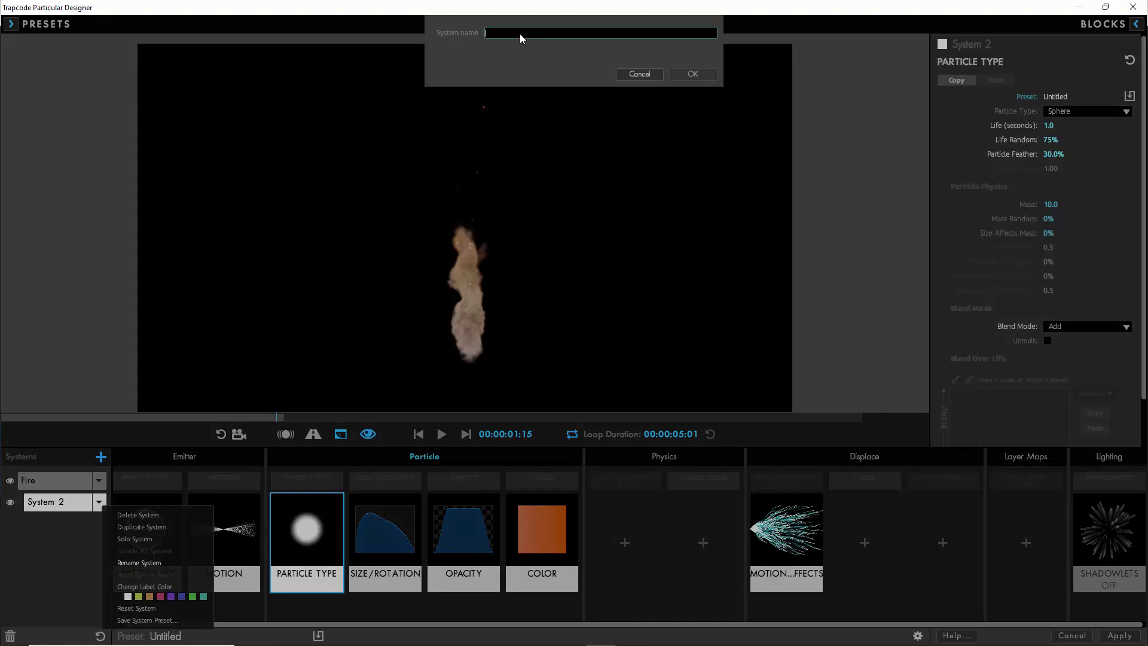
text(Embers)
click(693, 74)
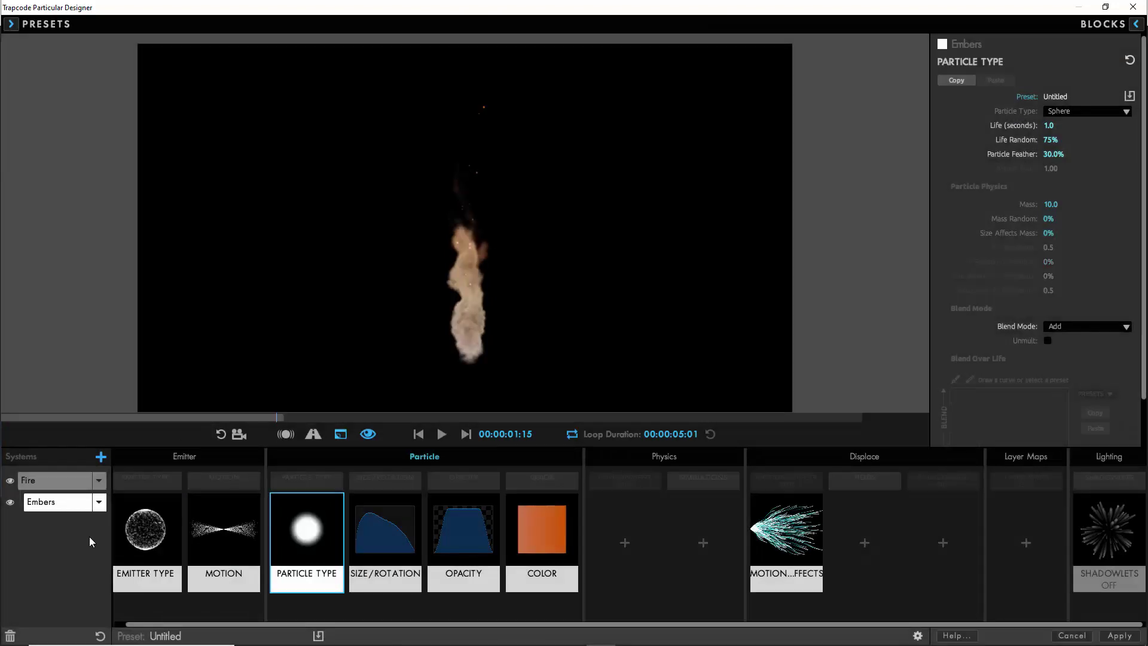
- Add a third particle system and make it emit from the parent system Fire
click(100, 458)
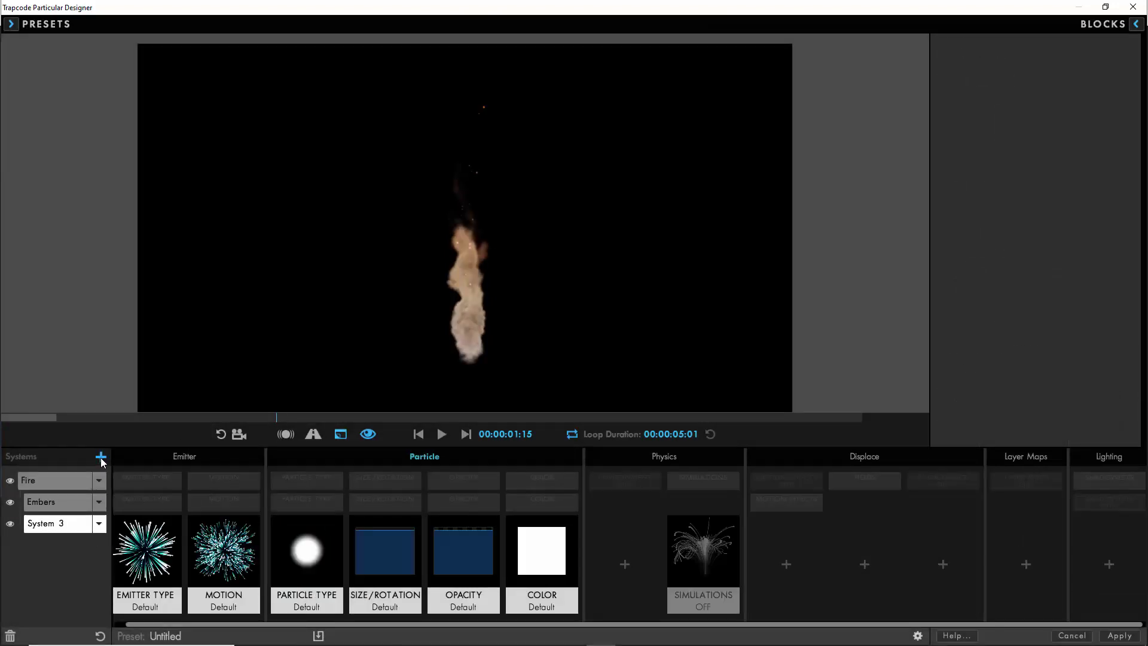
click(145, 550)
click(1075, 111)
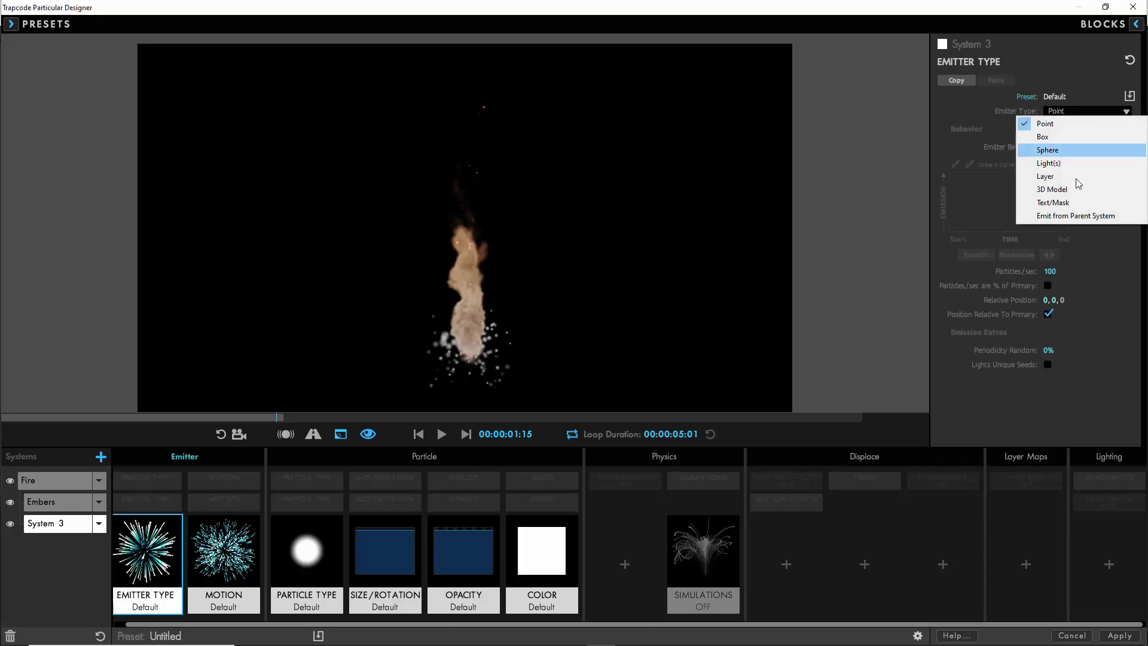
click(1071, 216)
click(1071, 161)
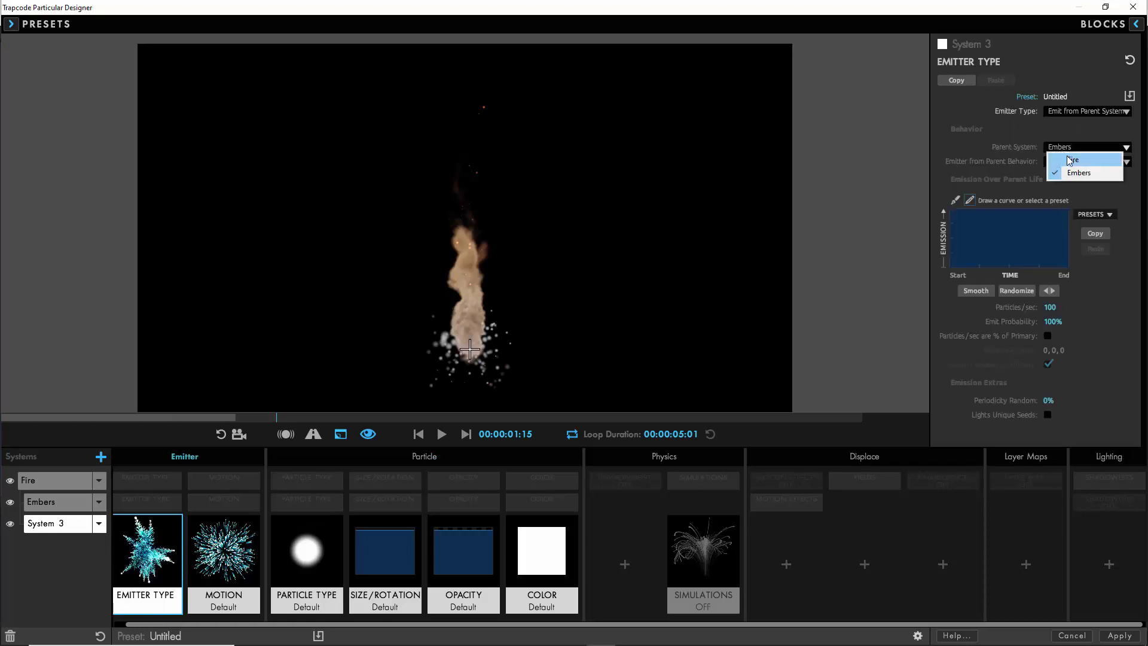
click(1071, 160)
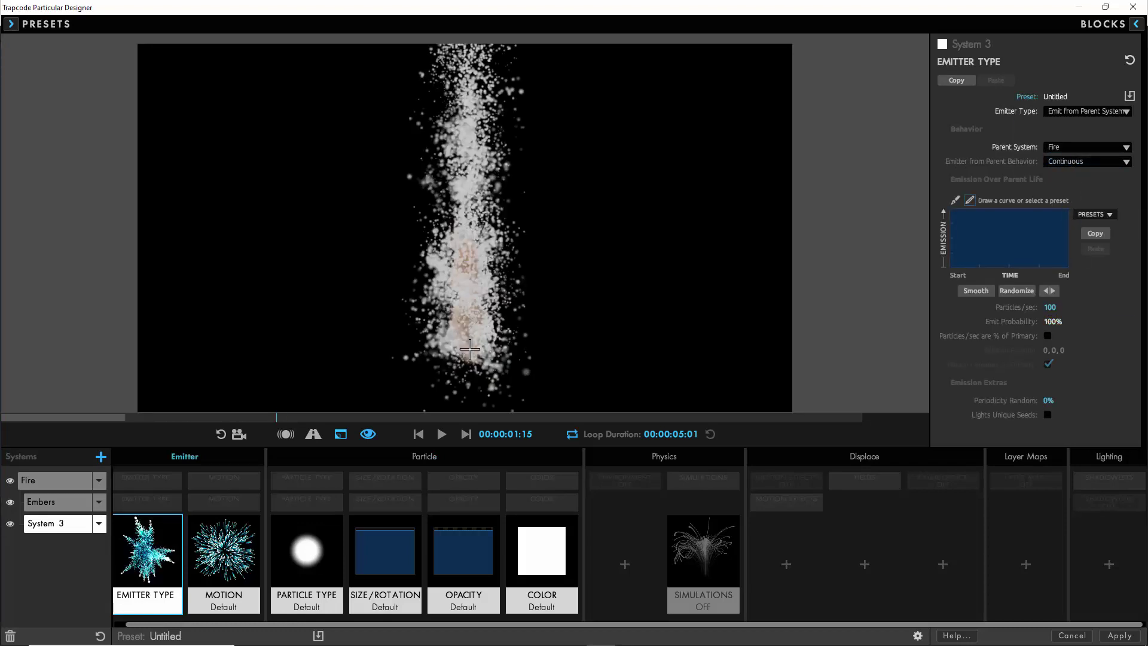
- Set System 3's emit probability to 5% and its rate to 50 particles per second, and preview the animation
click(1053, 321)
text(5)
click(1051, 306)
text(50)
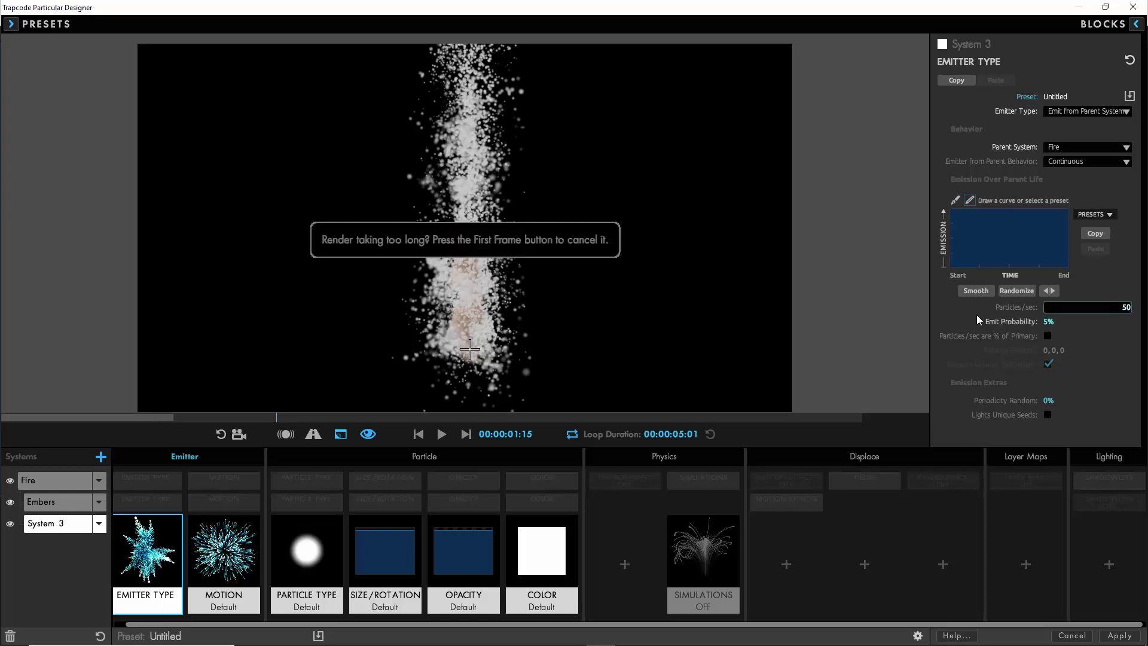
click(444, 436)
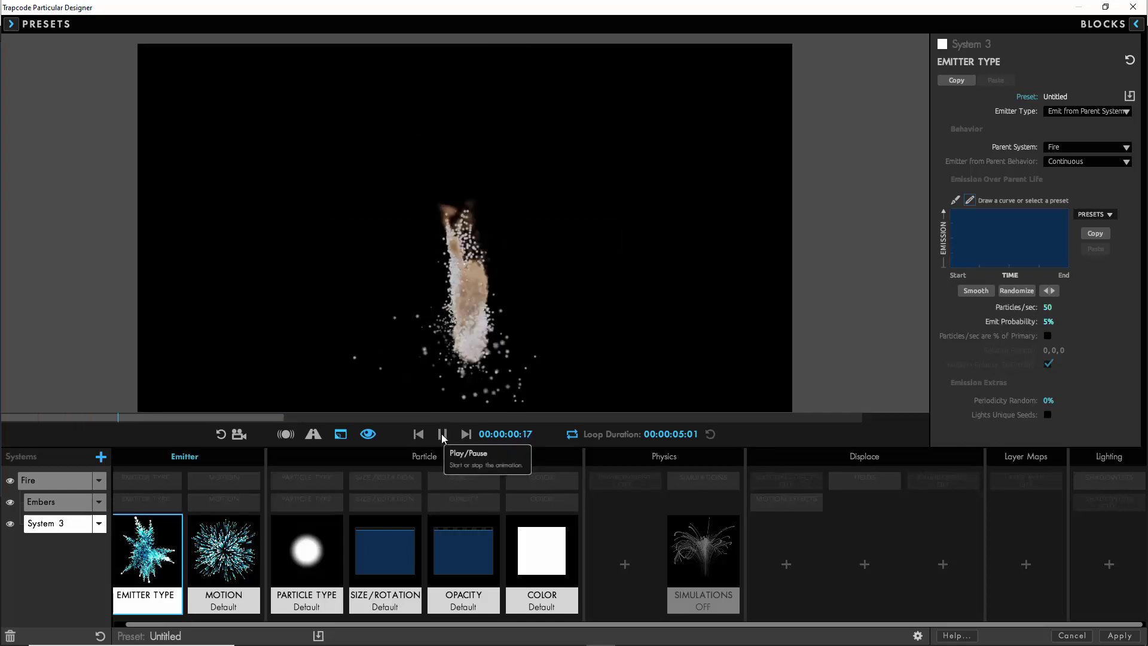
click(442, 436)
- Reshape System 3's Emission Over Parent Life curve into a smoothed pulse just past the middle of the parent particles' life
click(956, 199)
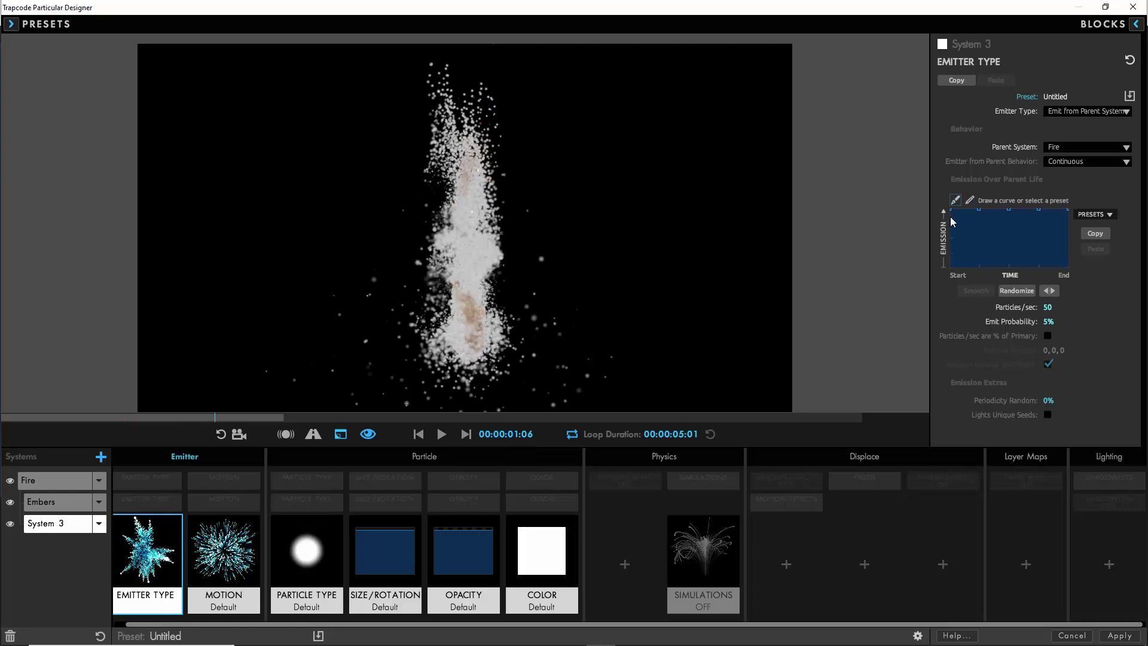
drag(951, 210, 978, 267)
drag(1068, 210, 1005, 267)
drag(1009, 210, 1014, 209)
drag(1006, 267, 1011, 267)
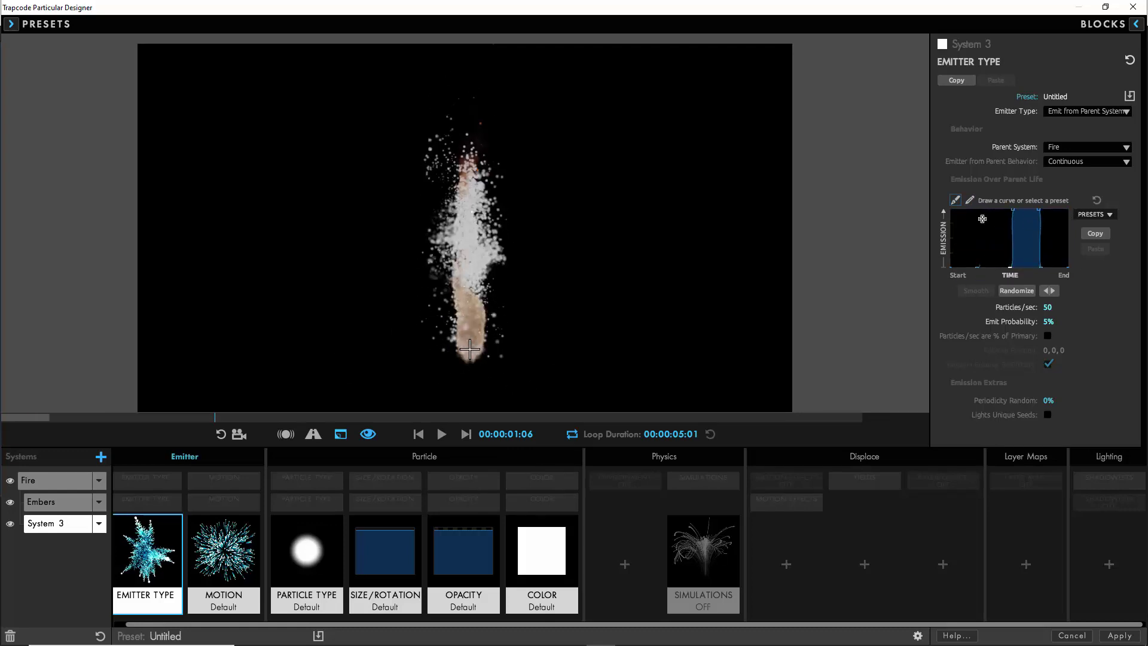
click(970, 200)
click(979, 290)
click(978, 291)
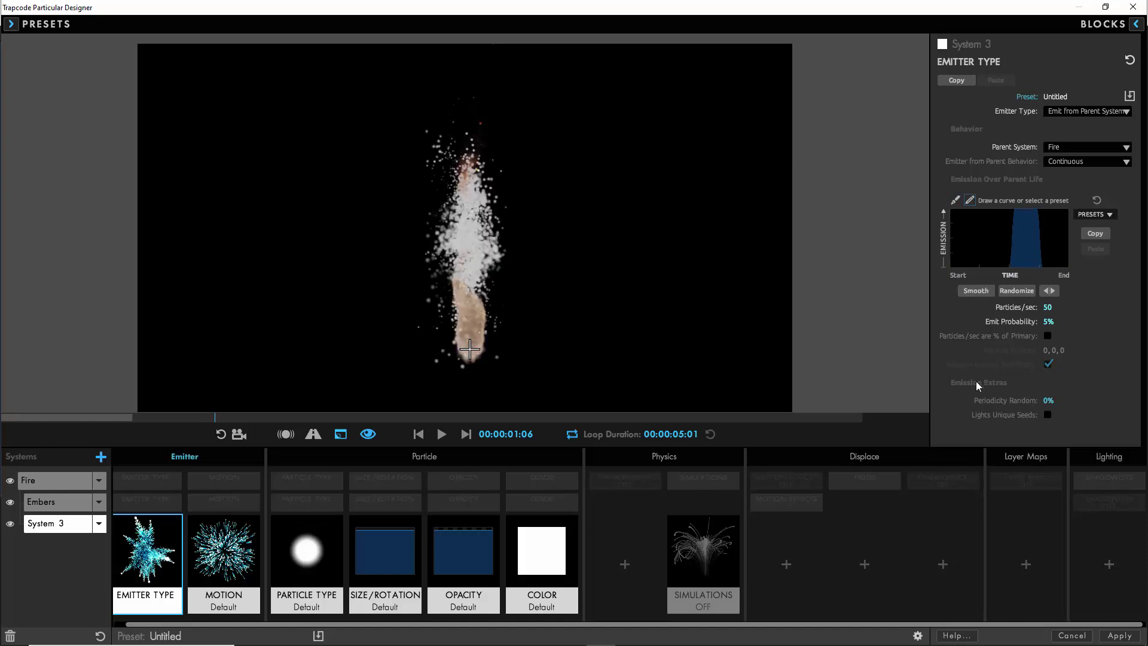
- Set System 3's velocity to 0 and its velocity from emitter motion to 200%
click(224, 562)
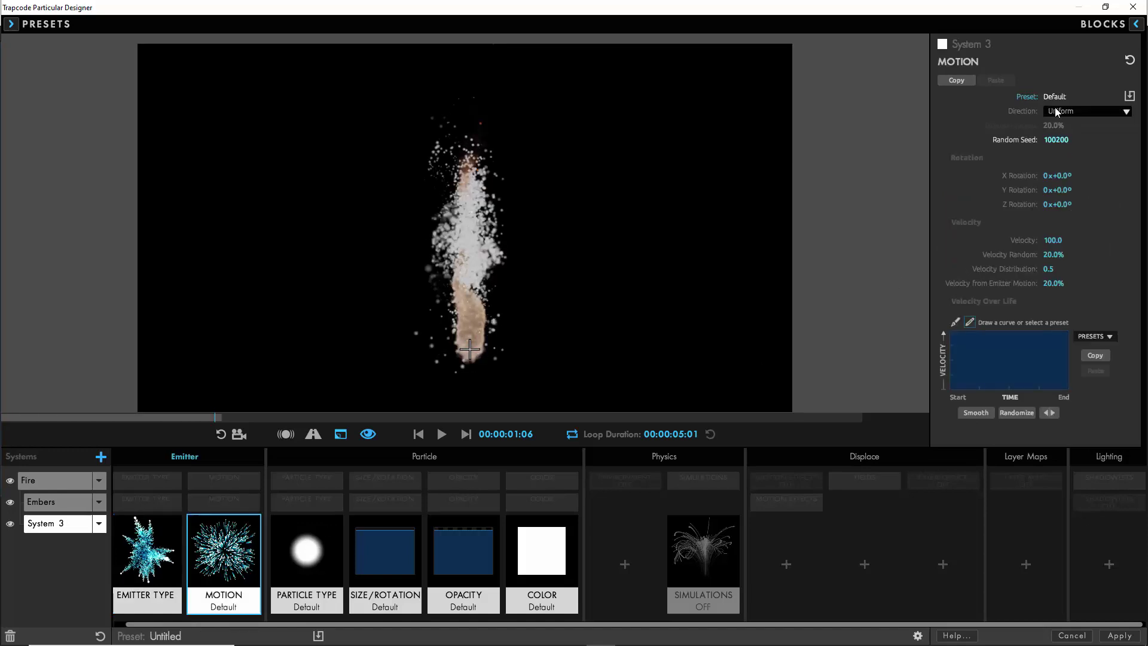
click(1054, 241)
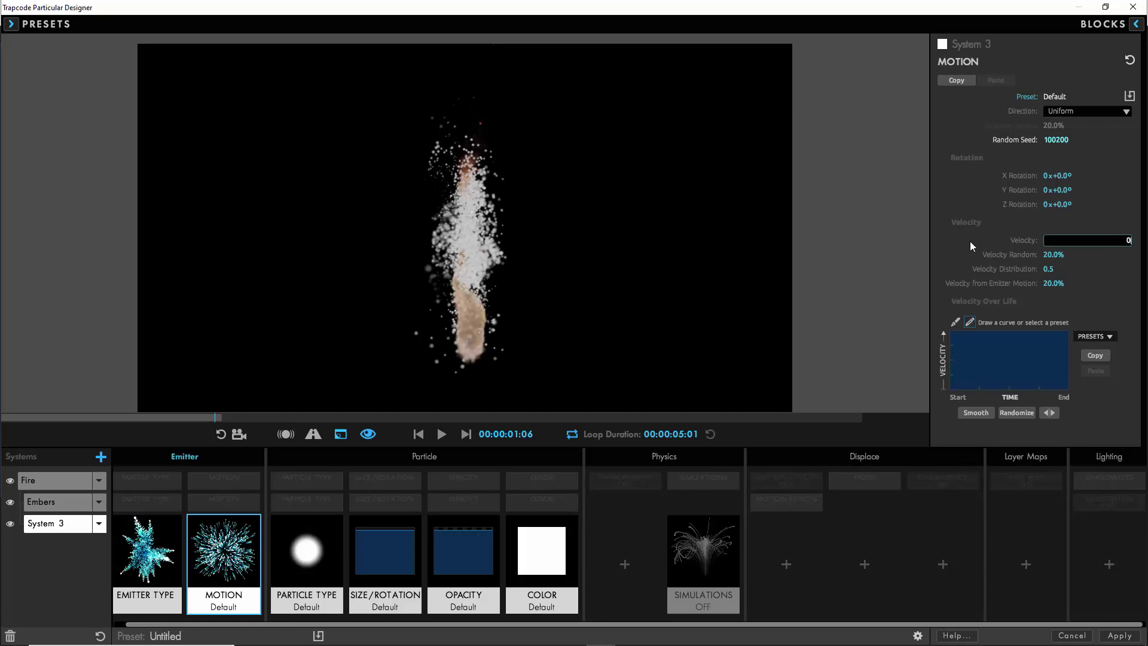
text(0)
key(Return)
text(0)
key(Return)
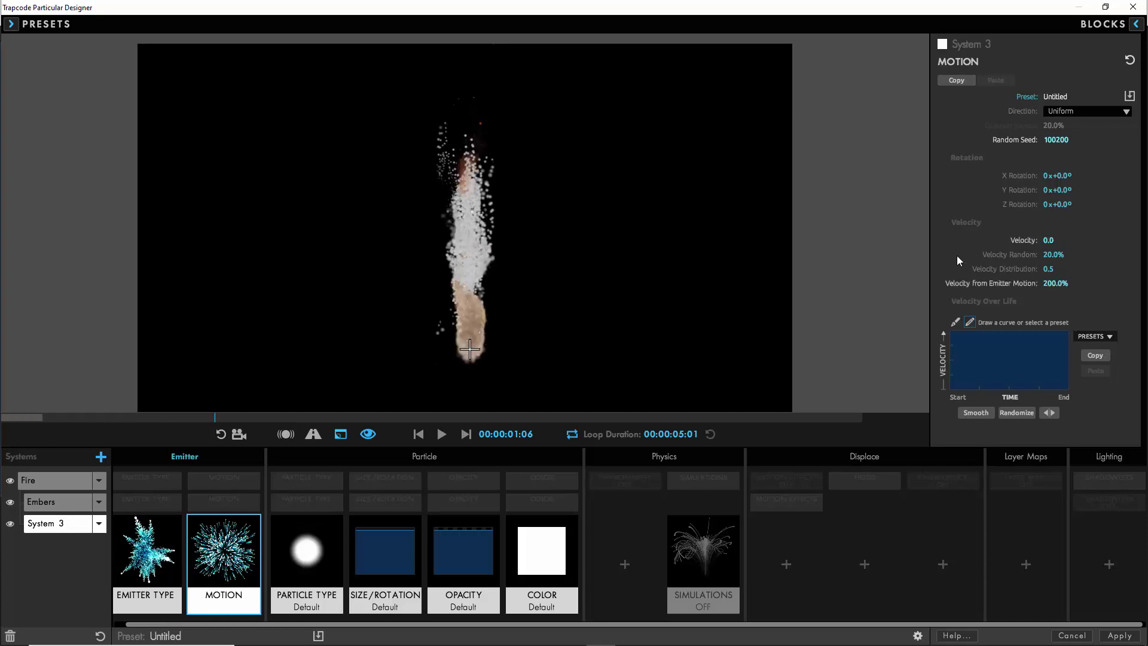
- Give System 3's particles a life of 1.5 seconds, 50% life random and an air resistance of 1
key(Right)
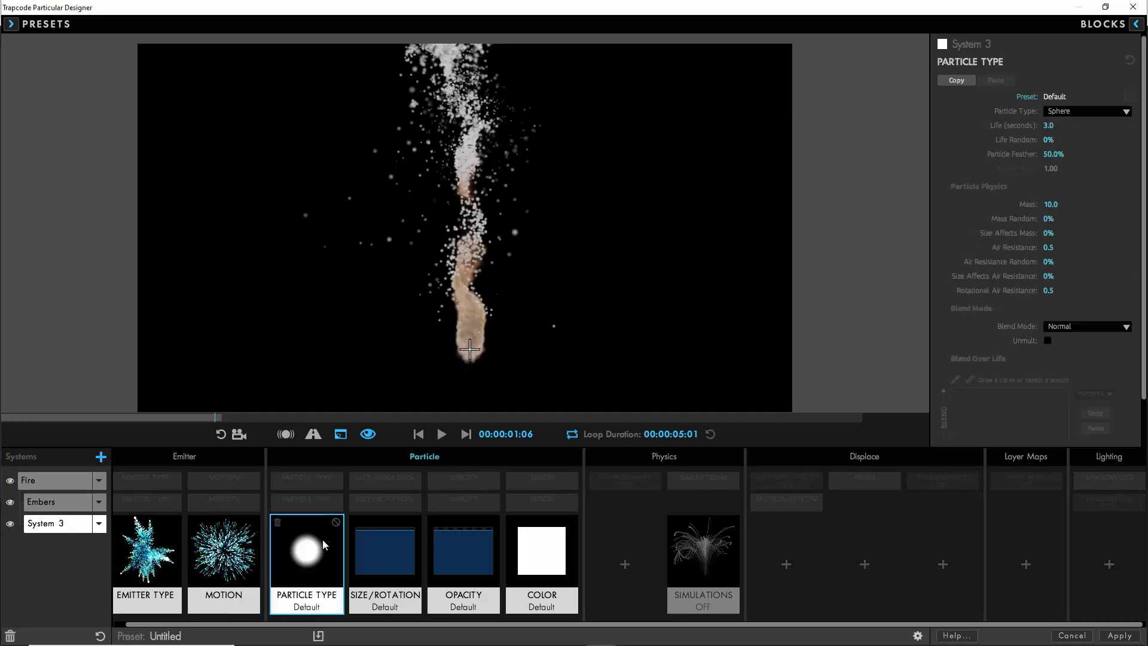
click(1049, 126)
text(1)
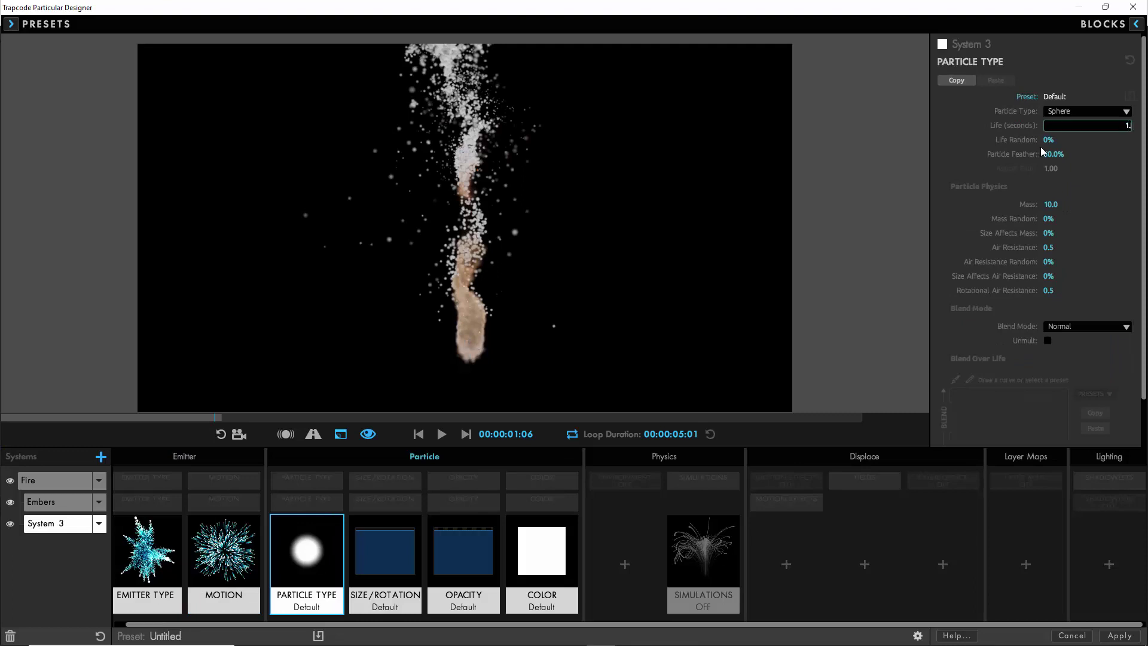
text(.5)
click(1045, 140)
text(50)
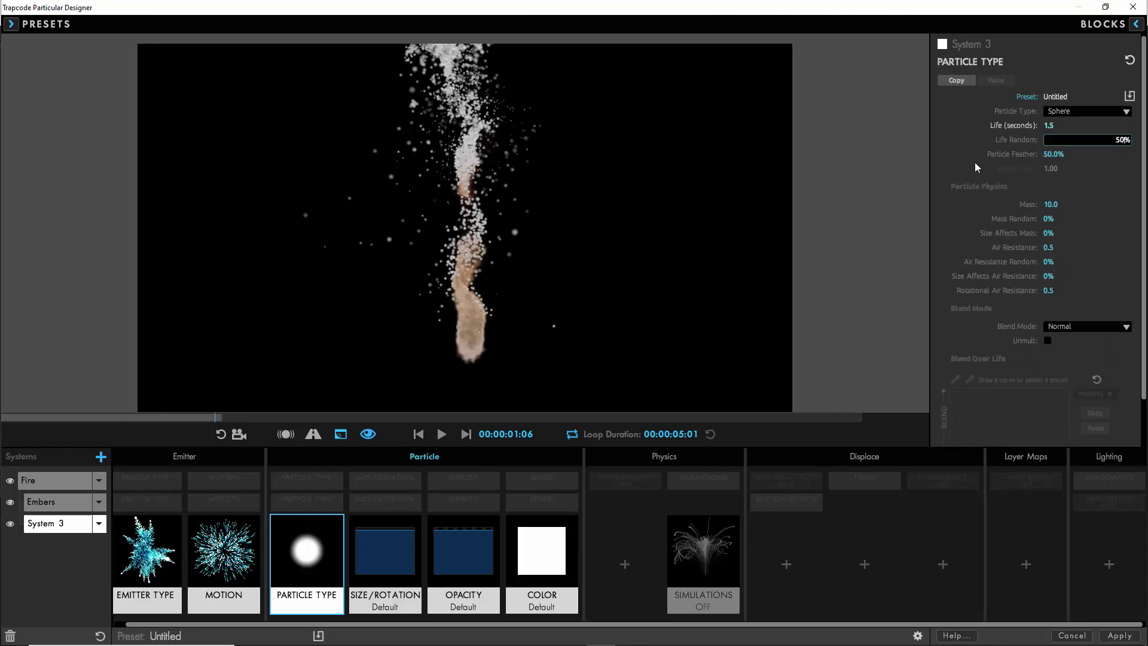
key(Return)
click(1048, 247)
text(1)
key(Return)
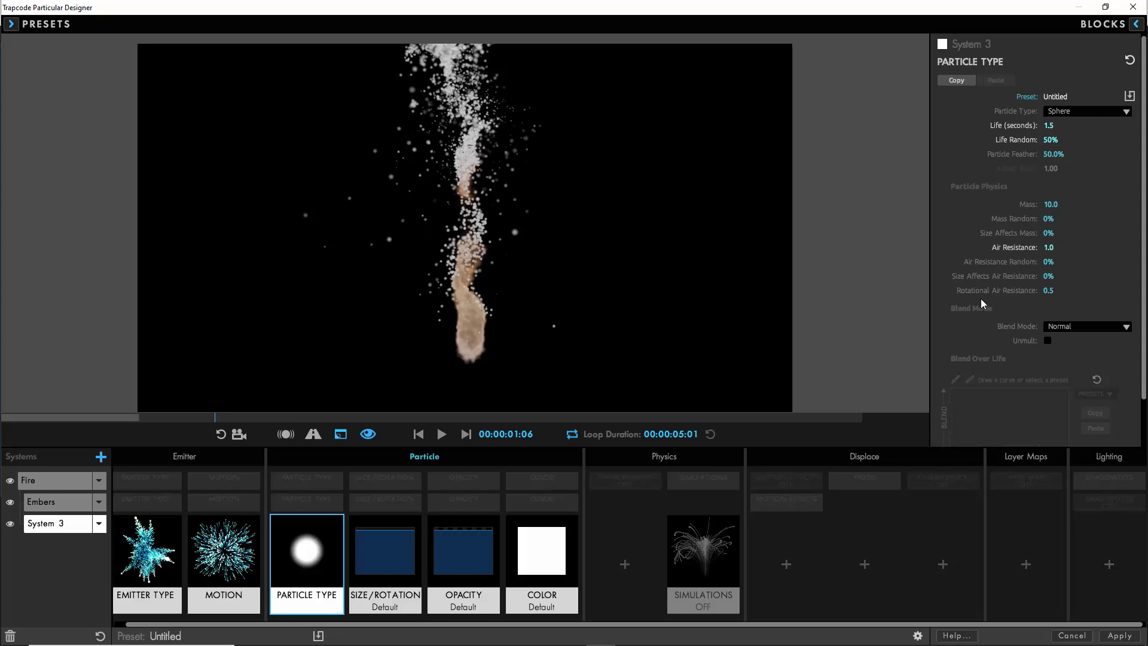
- Set System 3's blend mode to Normal Screen over Life, with a blend curve falling steeply to zero before the end of life
scroll(981, 302, down, 1)
click(1085, 280)
click(1072, 381)
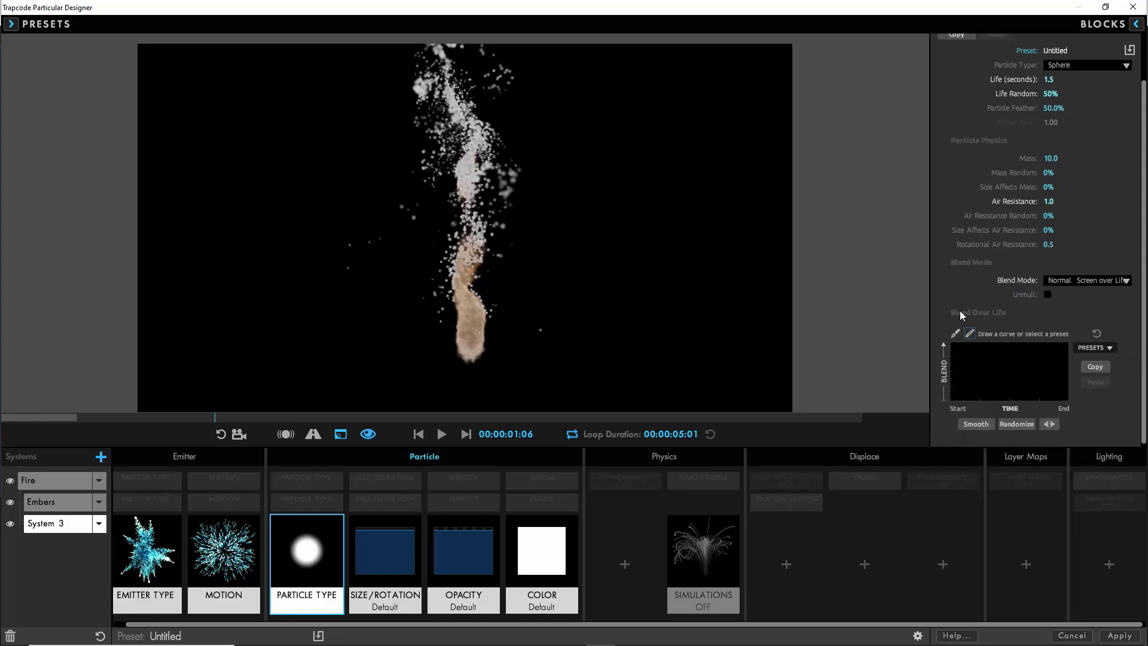
click(1095, 348)
click(1095, 375)
drag(1029, 382, 1030, 402)
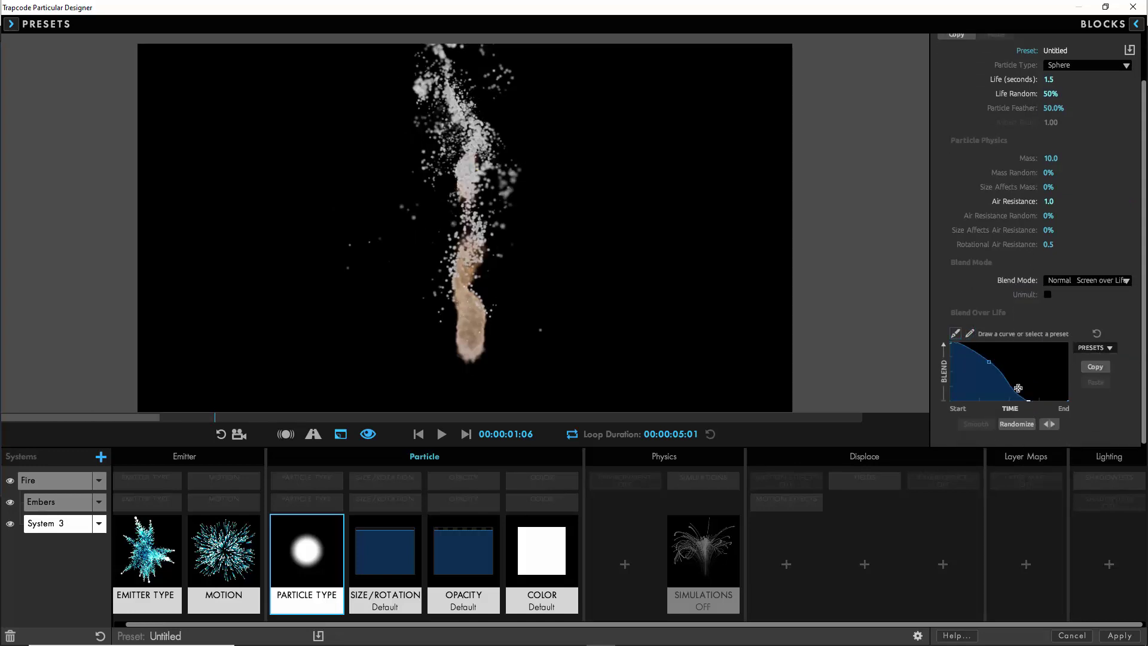
drag(989, 362, 974, 354)
drag(1000, 381, 994, 388)
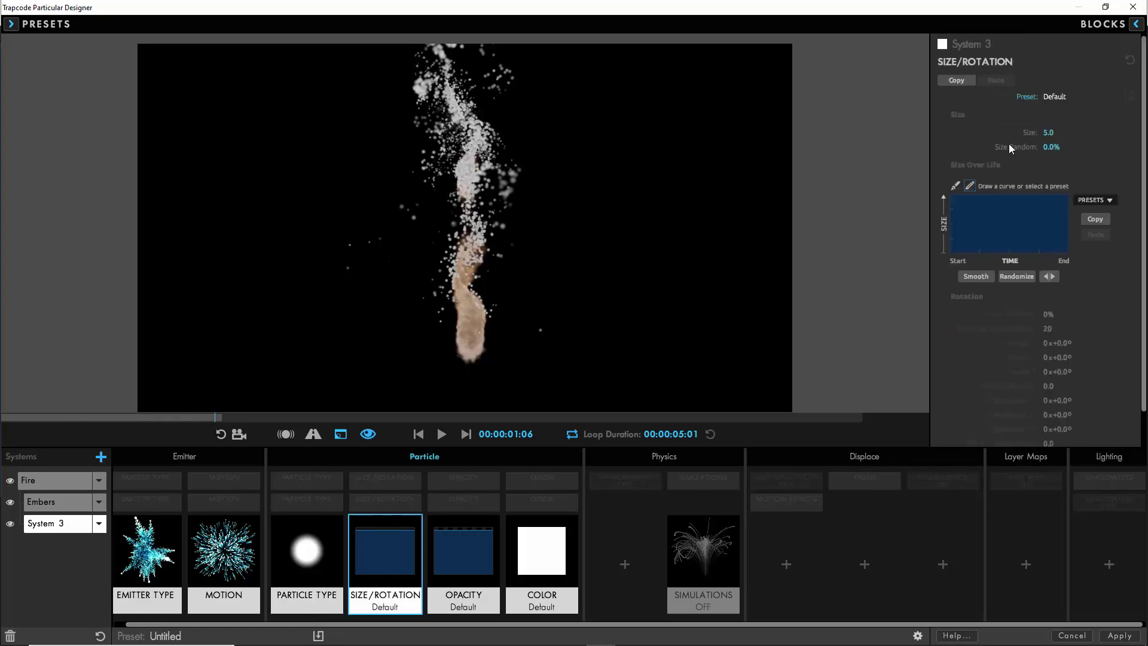
- Set System 3's particle size to 50 with 25% size random, and make the Size Over Life curve rise from about half to full size
click(1048, 132)
text(50)
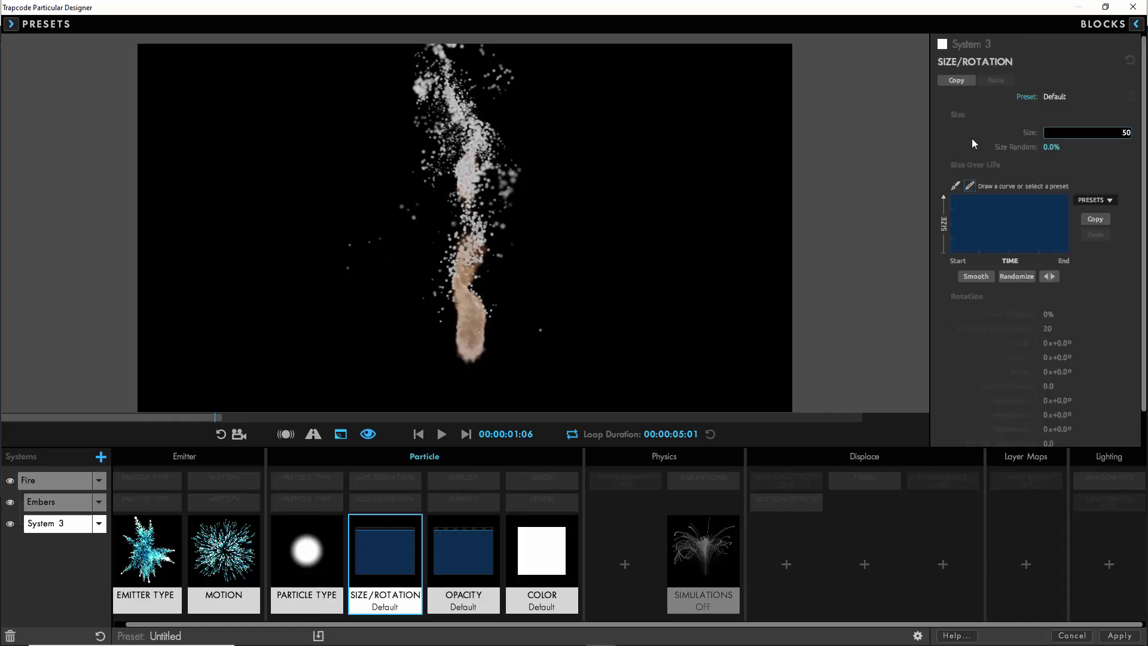
key(Return)
click(1051, 146)
text(25)
key(Return)
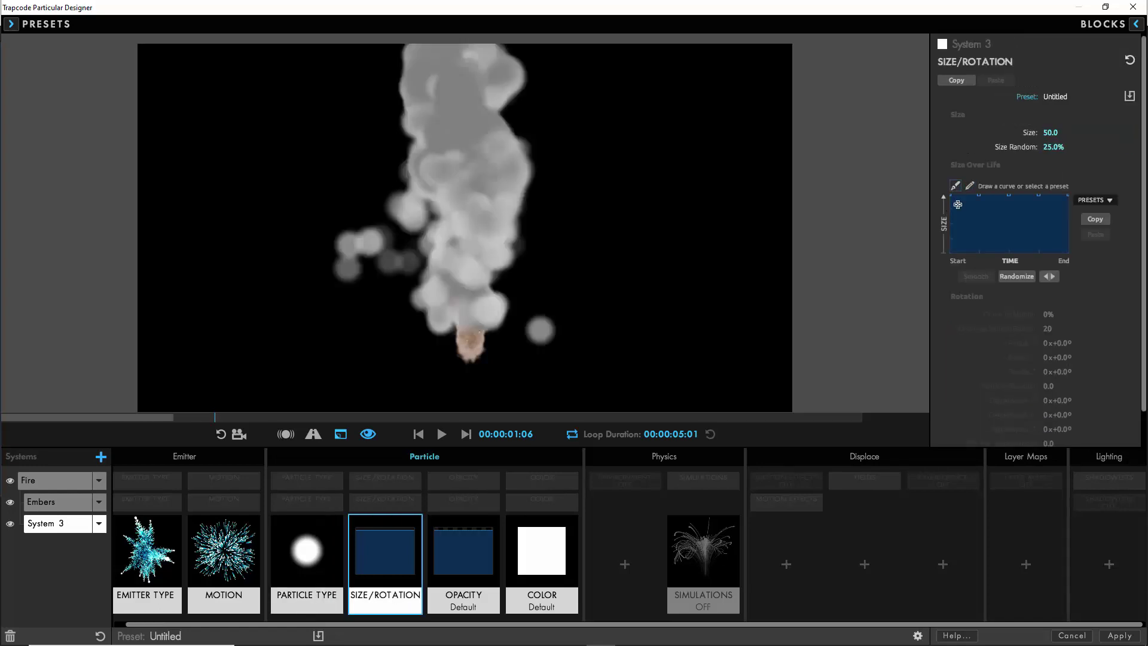
mouse_move(950, 198)
mouse_down()
mouse_move(945, 223)
mouse_move(979, 199)
mouse_move(1010, 198)
mouse_move(975, 217)
mouse_move(1009, 203)
mouse_up()
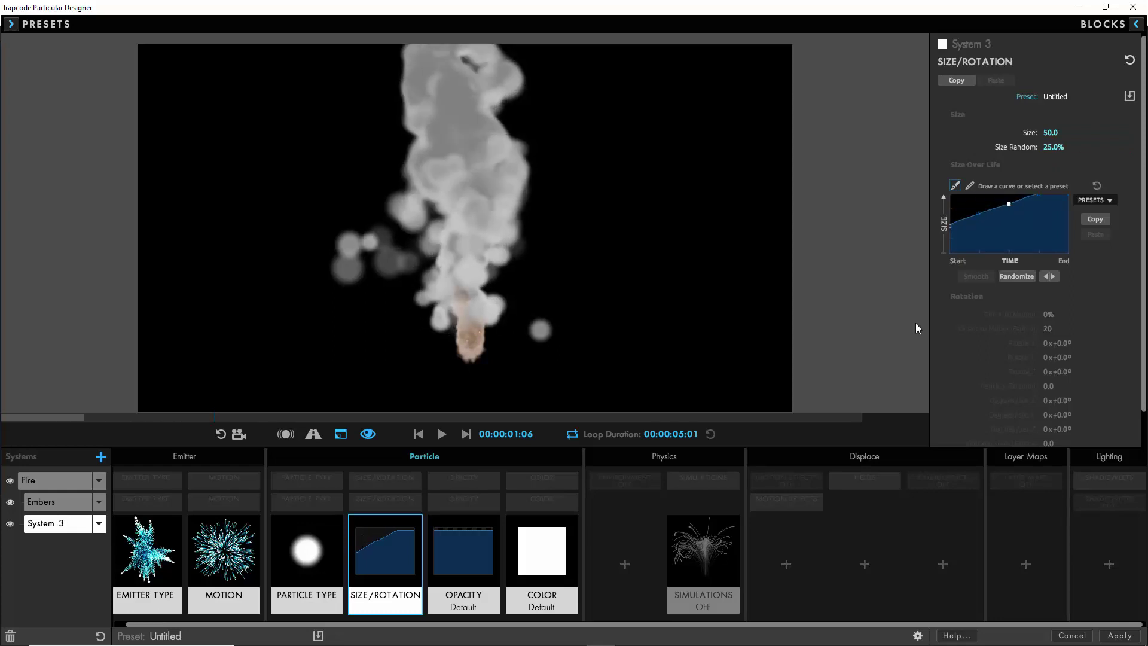
- Set System 3's opacity to 10 with 100% opacity random
click(487, 551)
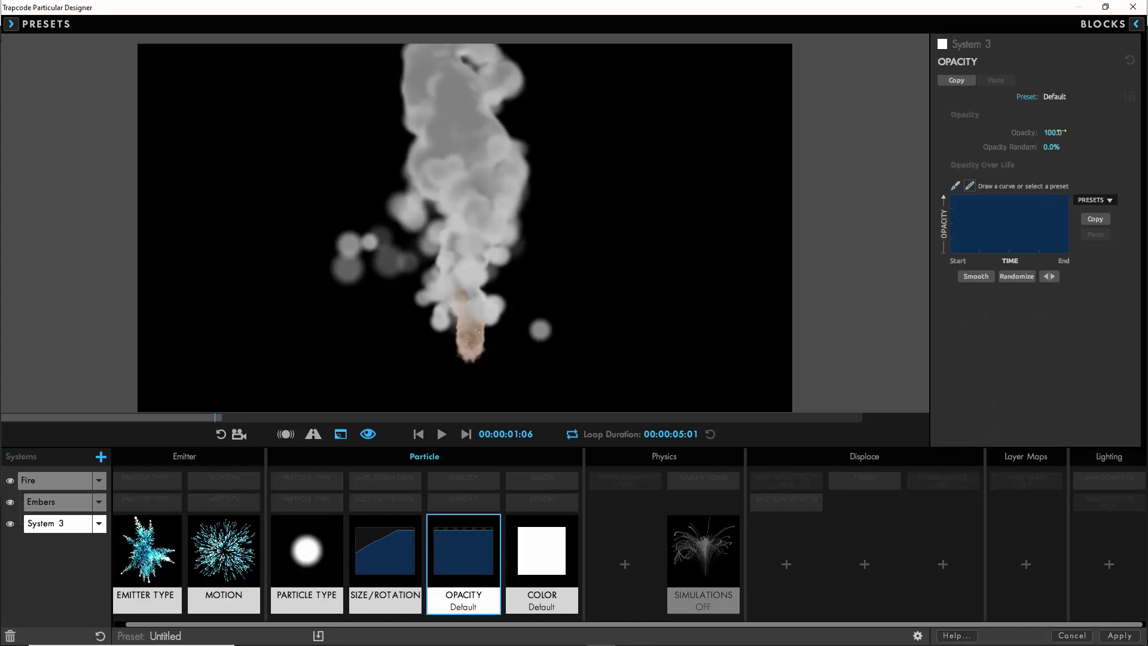
click(1053, 132)
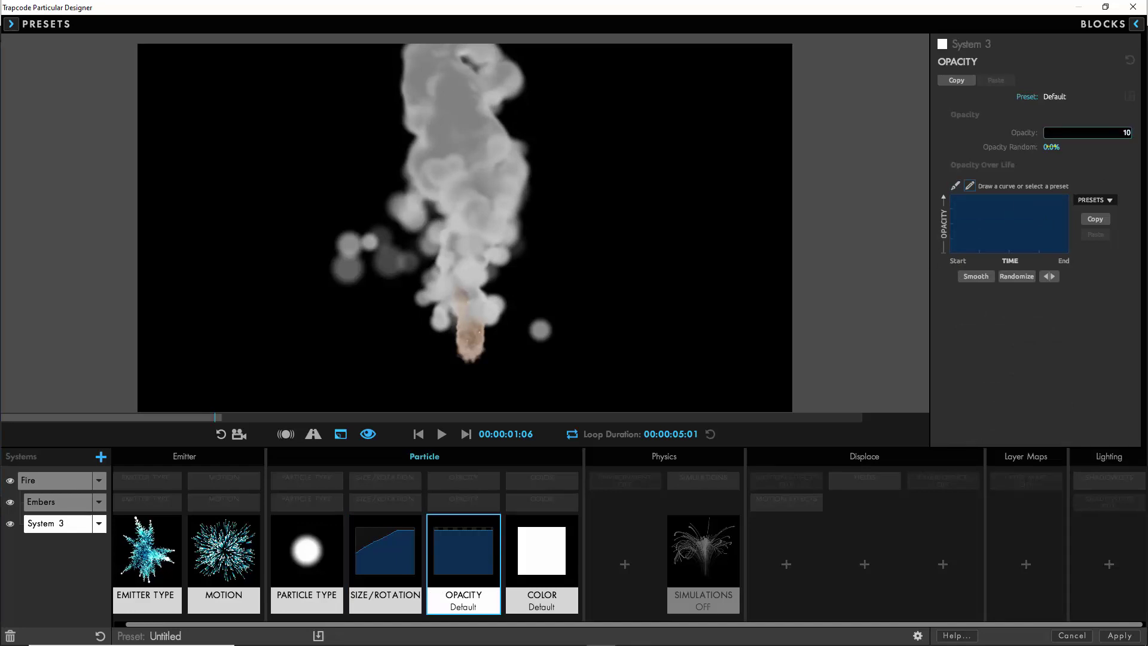
text(10)
click(1053, 148)
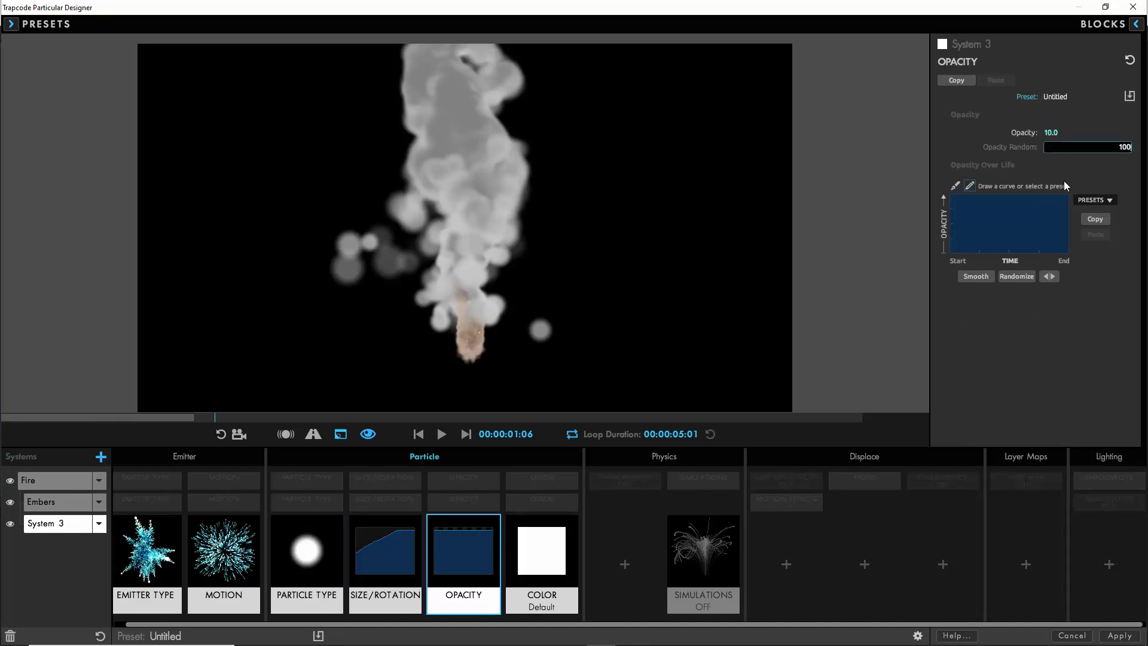
- Shape System 3's Opacity Over Life curve into a hump peaking about a third of the way through and fading to zero
click(1091, 202)
click(1091, 233)
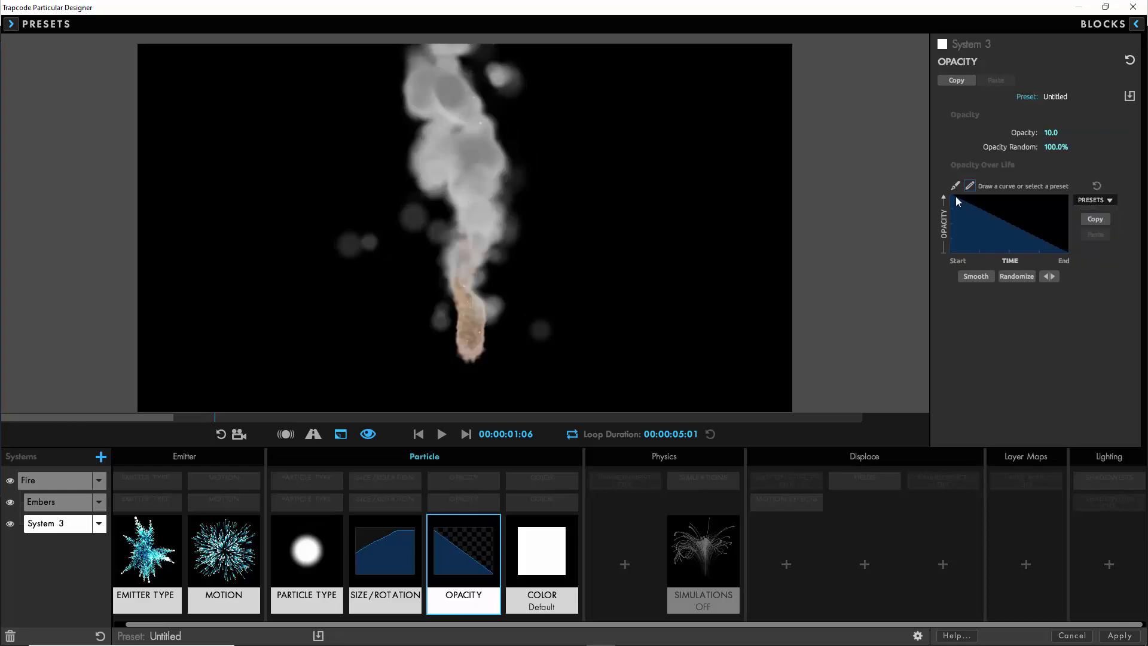
drag(1031, 238, 1032, 249)
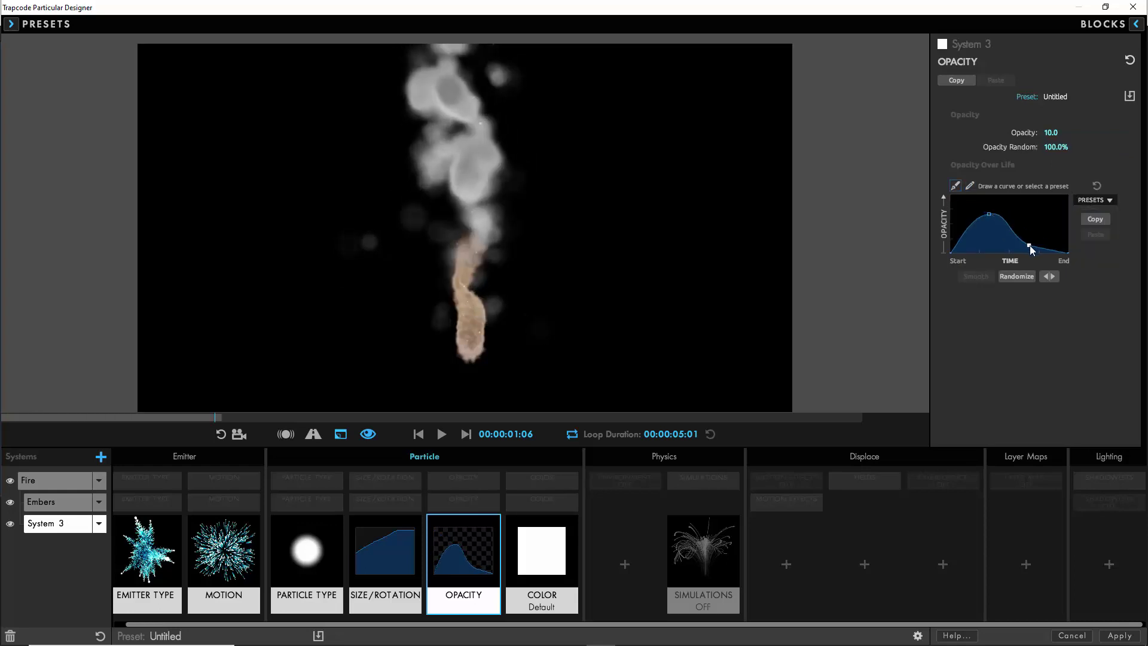
drag(966, 232, 970, 242)
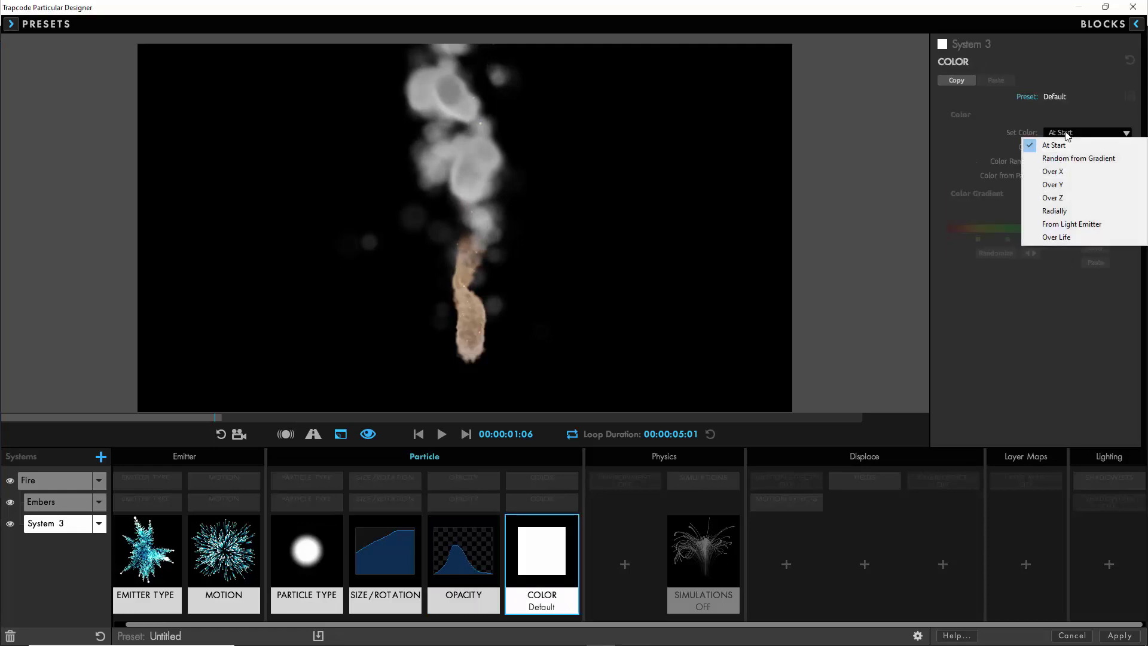
- Color System 3 over life from orange-brown to dark grey (RGB 21, 21, 21), with the dark stop near the gradient's middle
click(1065, 236)
click(1093, 229)
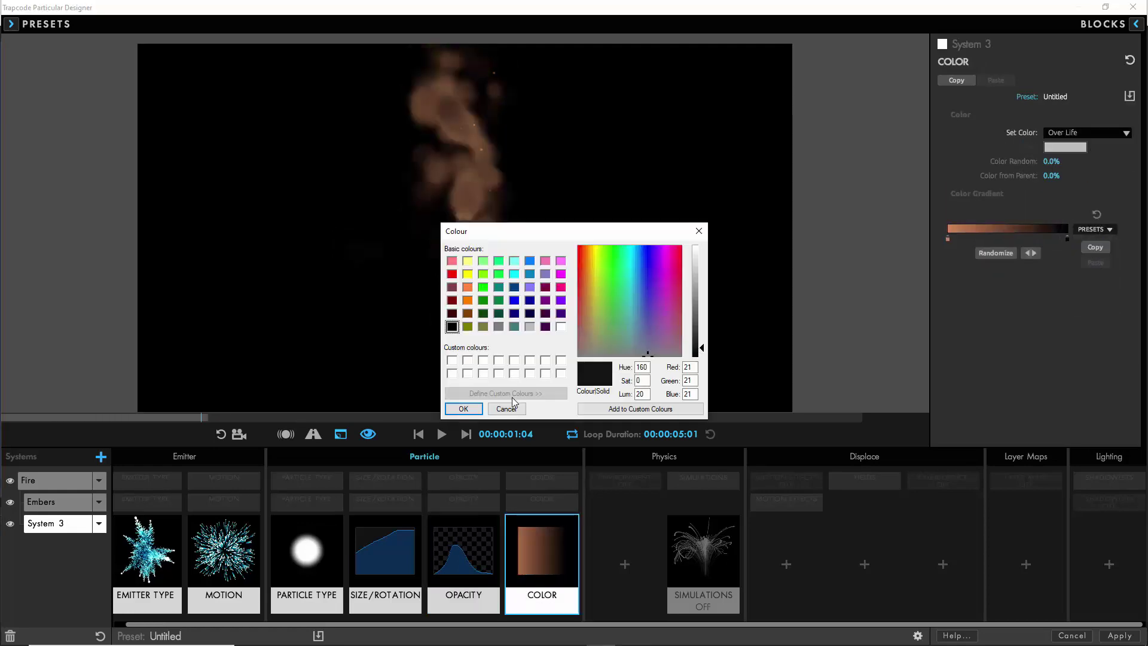
click(463, 409)
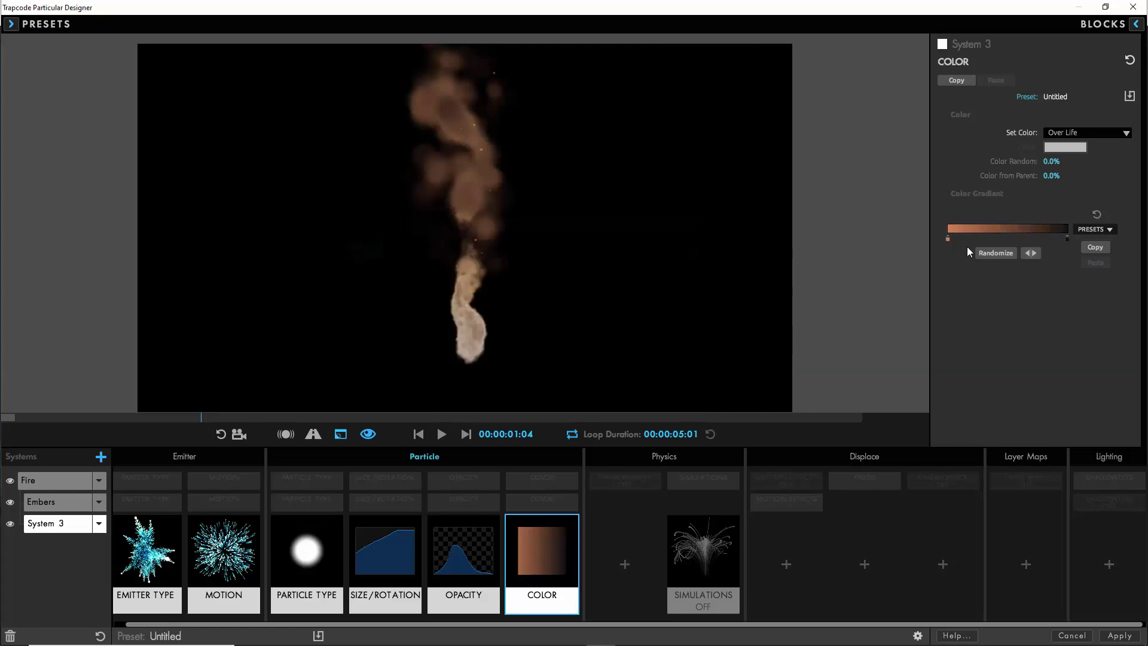
drag(1067, 238, 1012, 240)
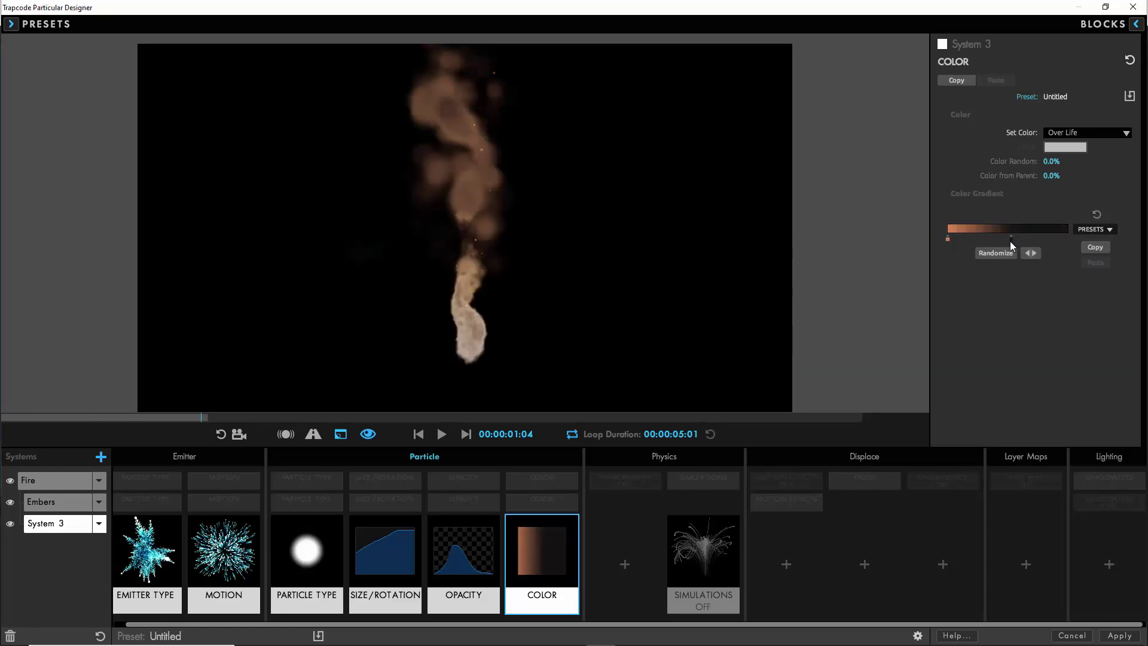
- Add a Displacement field to System 3 and set its TF Displace XYZ to 0
click(864, 566)
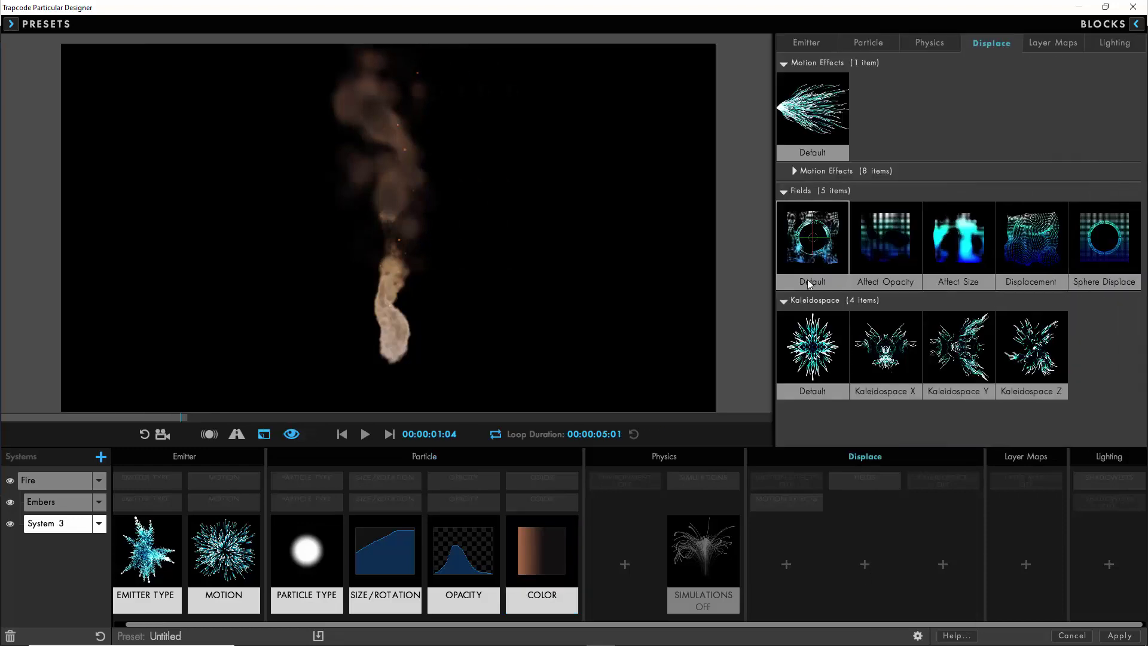
click(1024, 257)
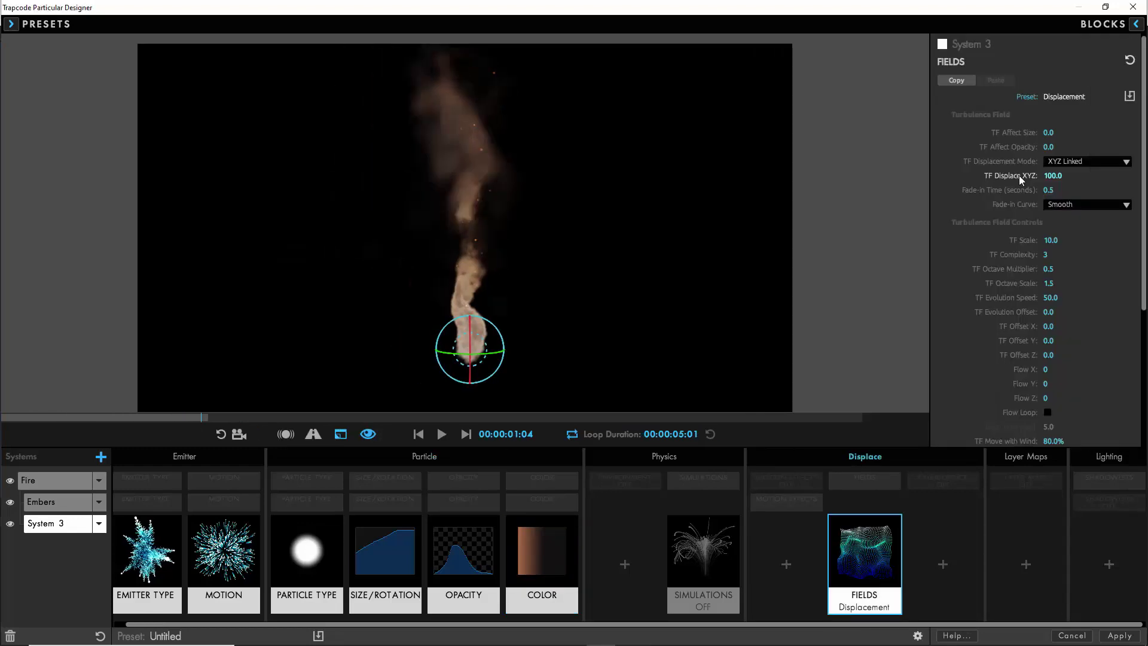
click(1053, 175)
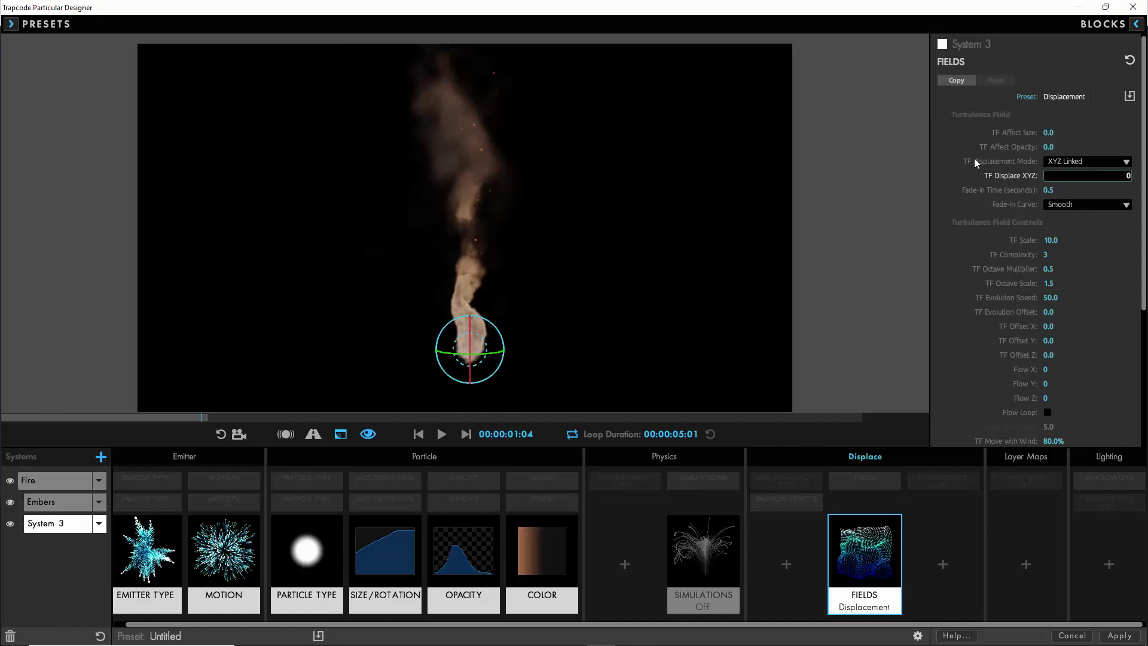
key(Return)
- Add a default Environment block to System 3 with Wind X 100, Wind Y -250 and Wind Z 200
click(624, 564)
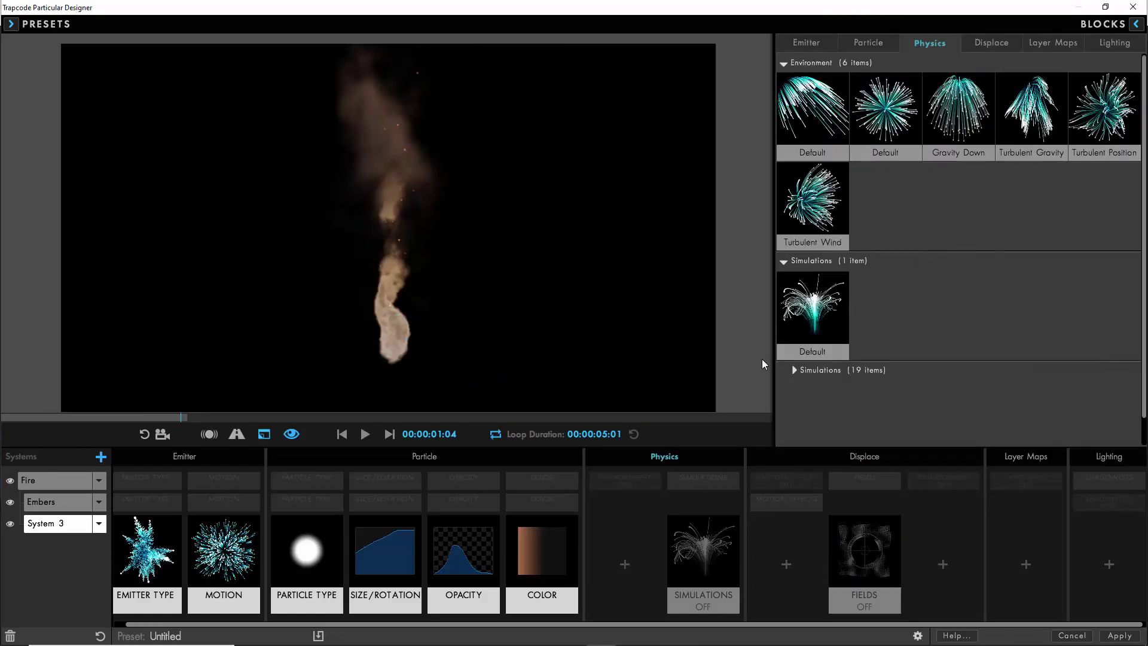
click(812, 111)
click(619, 563)
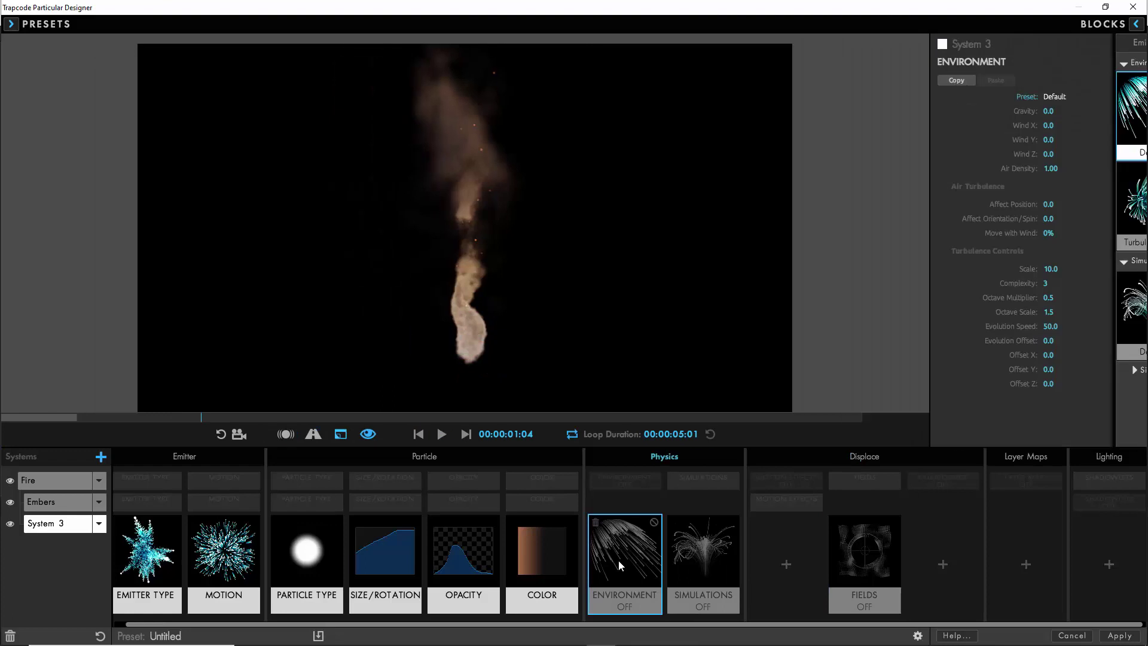
click(1053, 126)
text(100)
click(1051, 143)
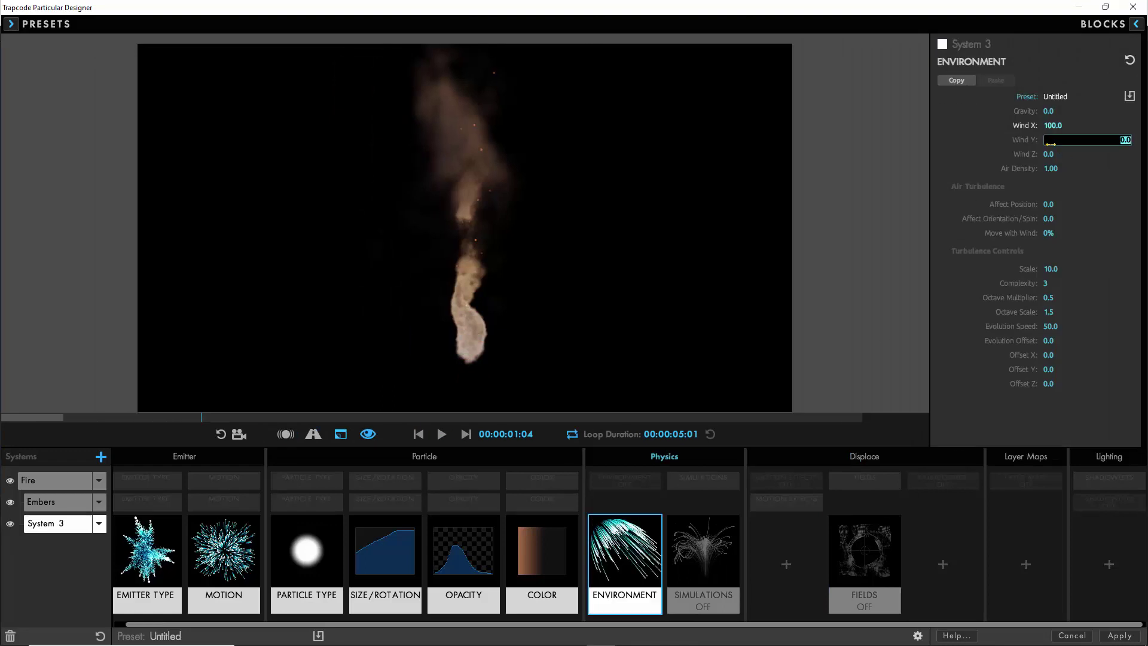
text(-250)
click(1050, 152)
text(200)
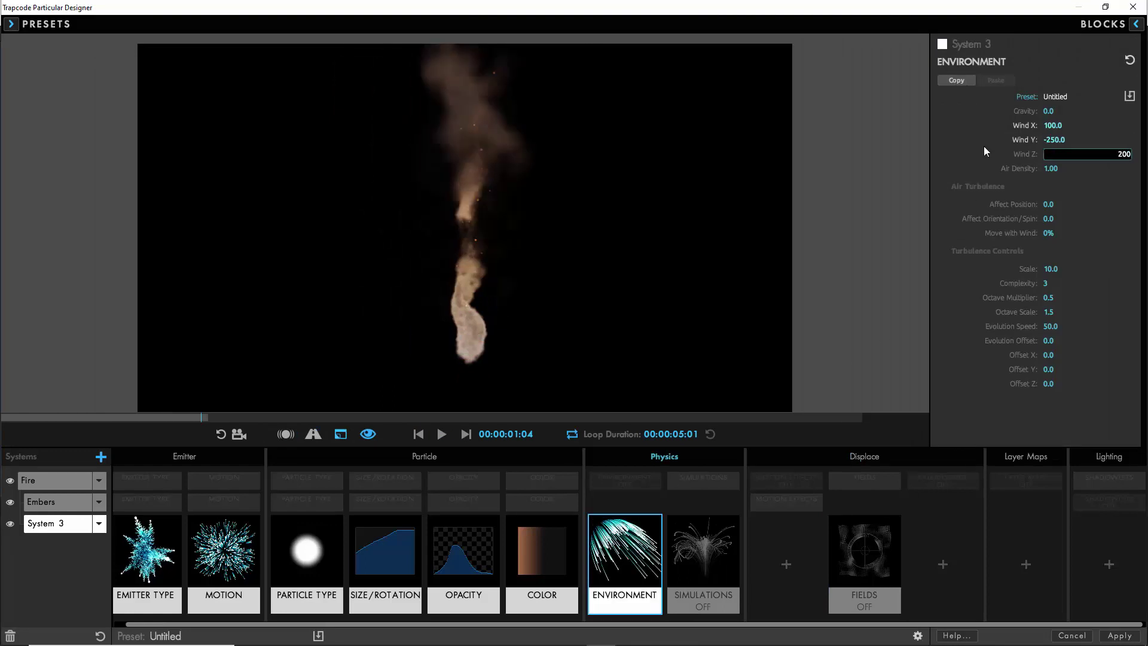
key(Return)
- Set System 3's air turbulence to Affect Position 50 and Scale 15, and enable Meander in its simulations
click(1049, 205)
text(50)
click(1053, 268)
text(15)
key(Return)
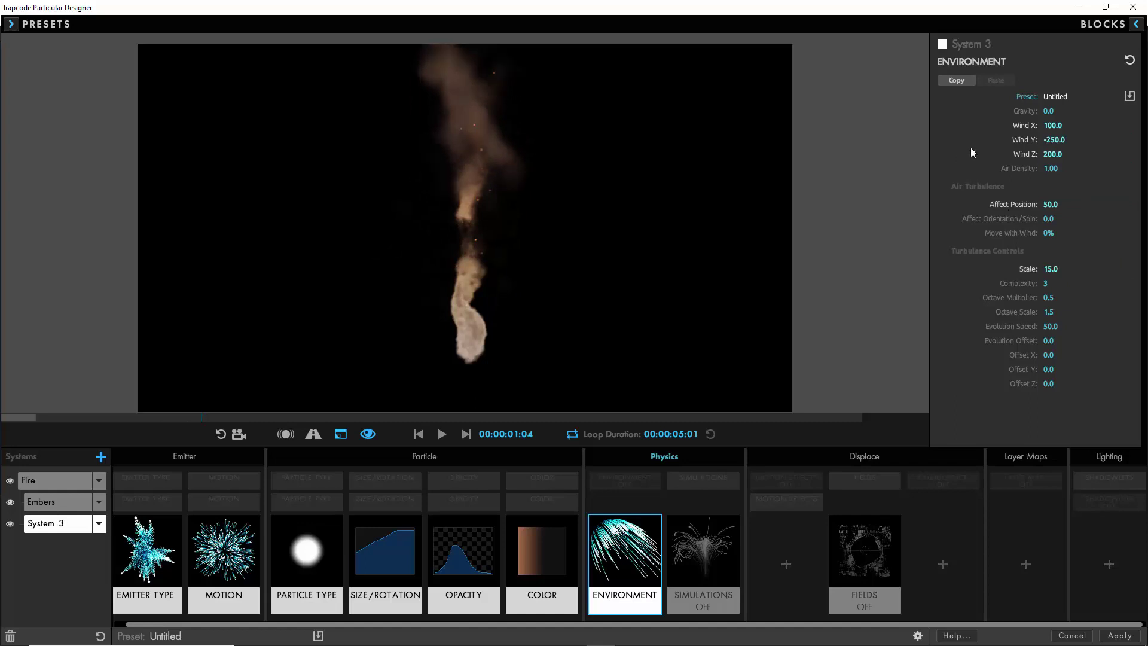
click(707, 563)
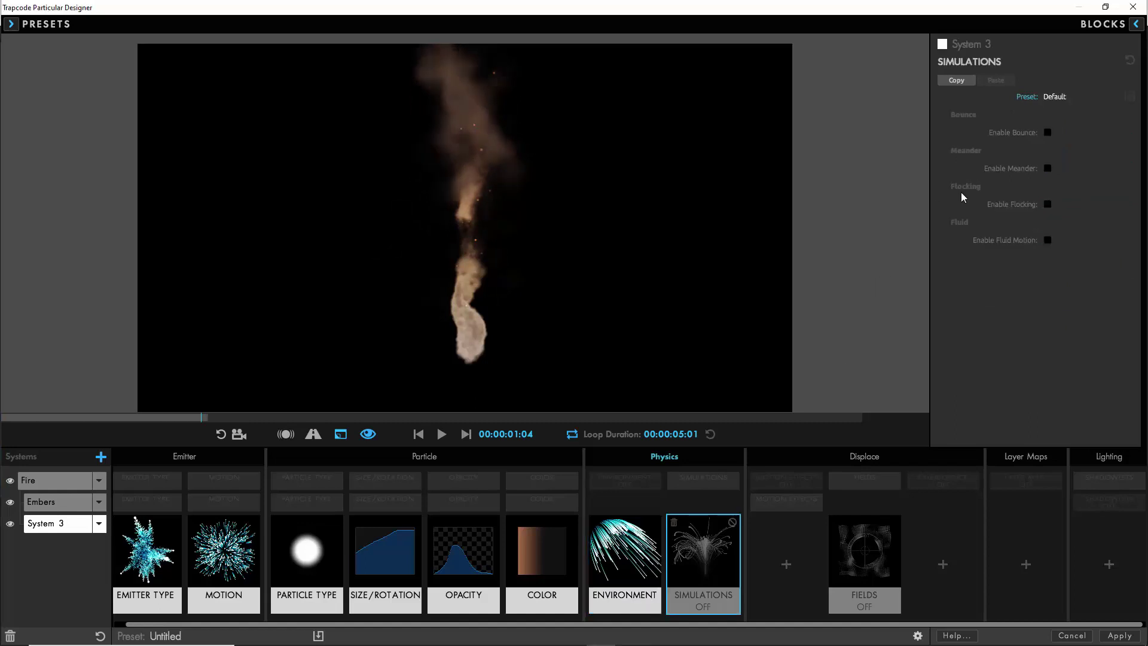
click(1047, 168)
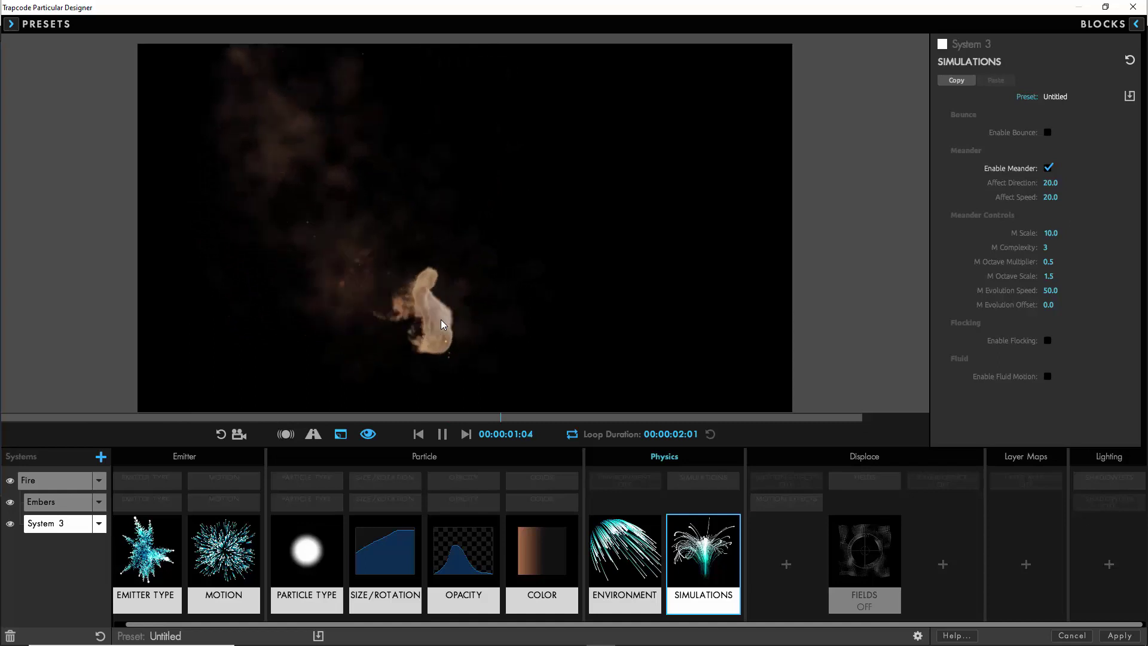
- Set System 3's particle mass to 5 and apply the Designer settings to the effect
click(625, 556)
click(301, 566)
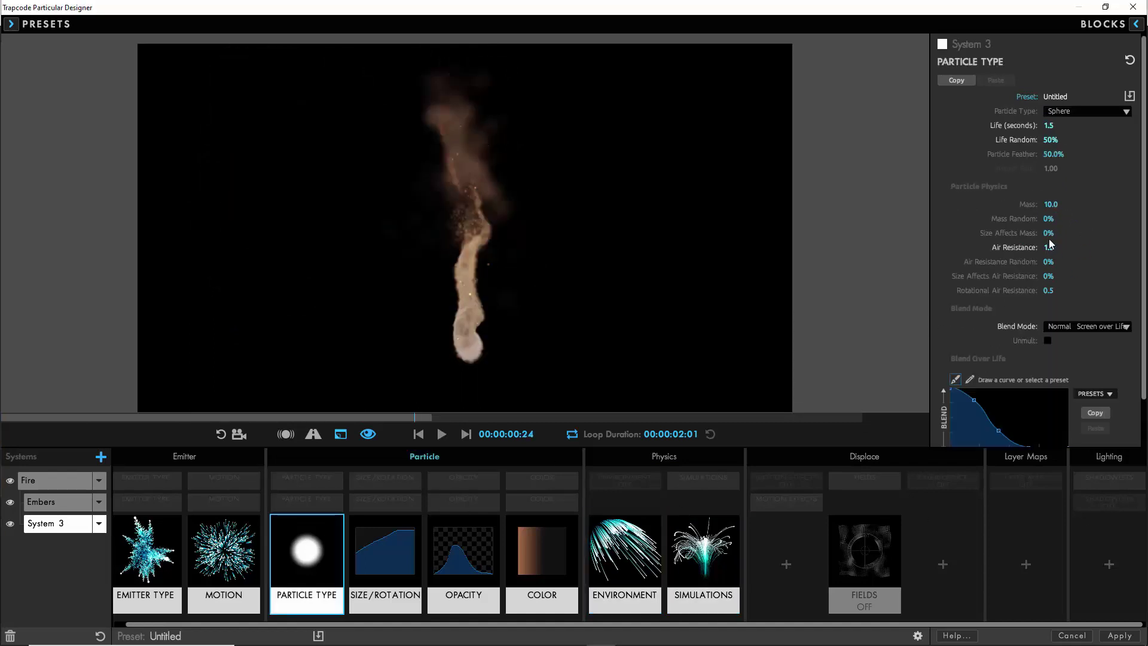
click(1053, 209)
text(5)
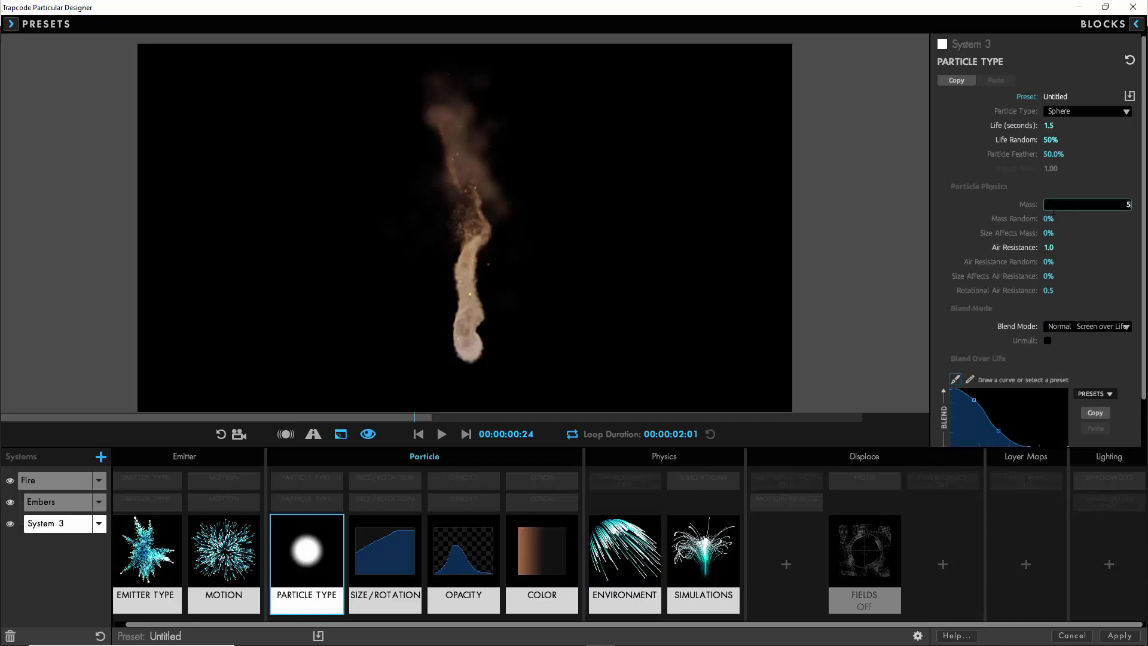
key(Return)
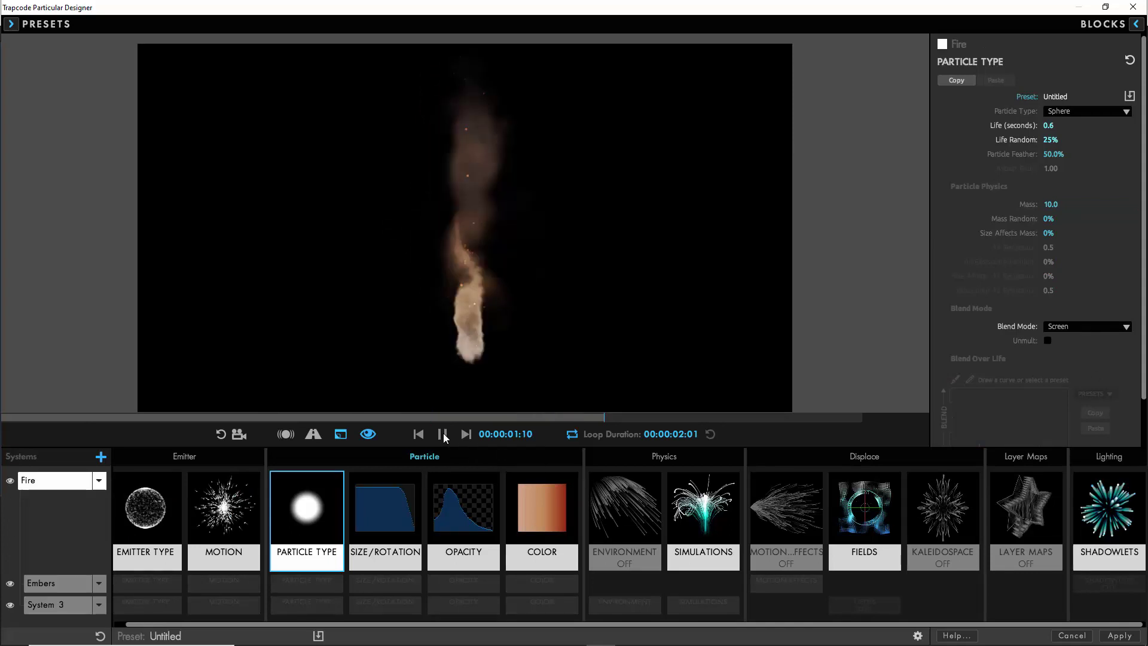
click(443, 436)
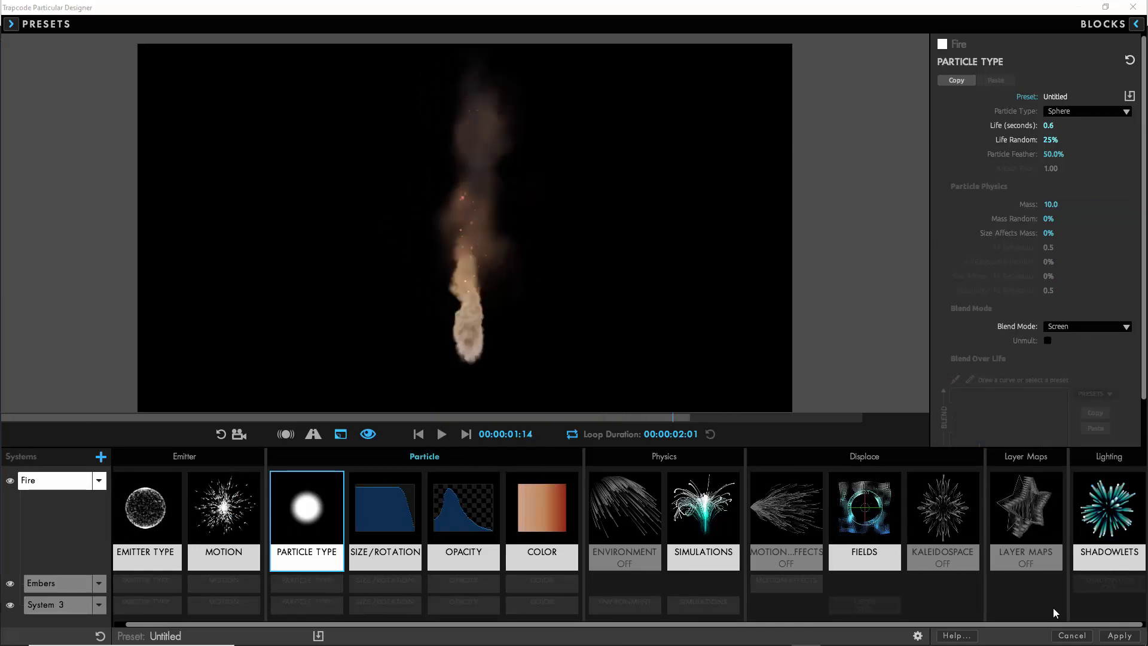
click(1119, 635)
- Create a null layer named Motion and give it a grey label
right_click(91, 446)
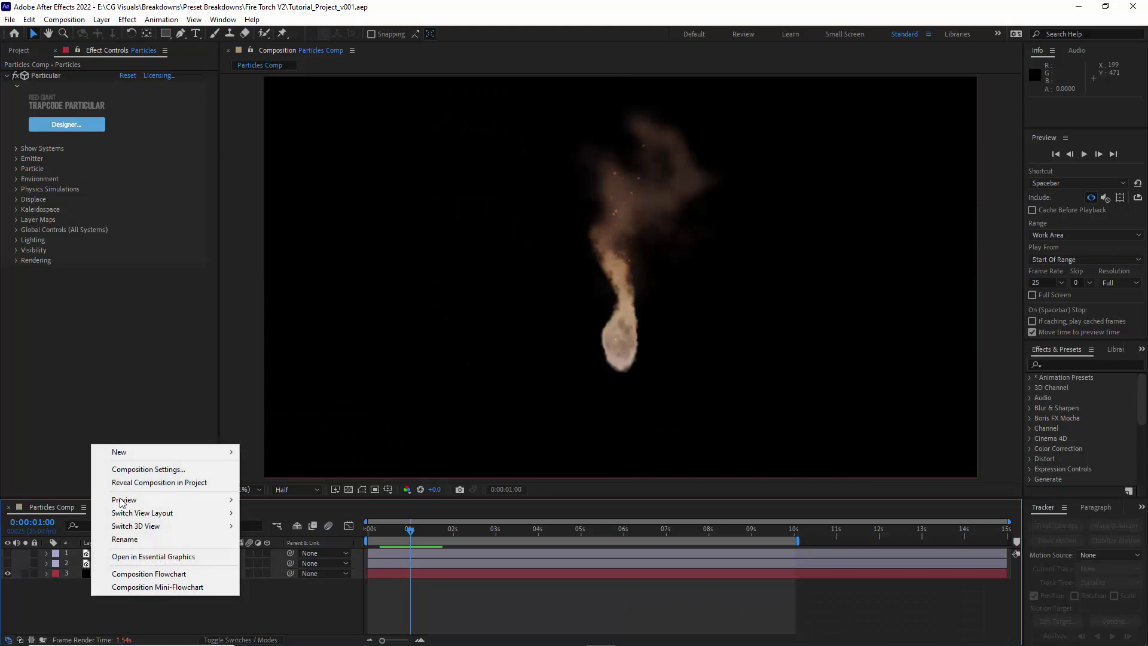
mouse_move(165, 452)
click(275, 522)
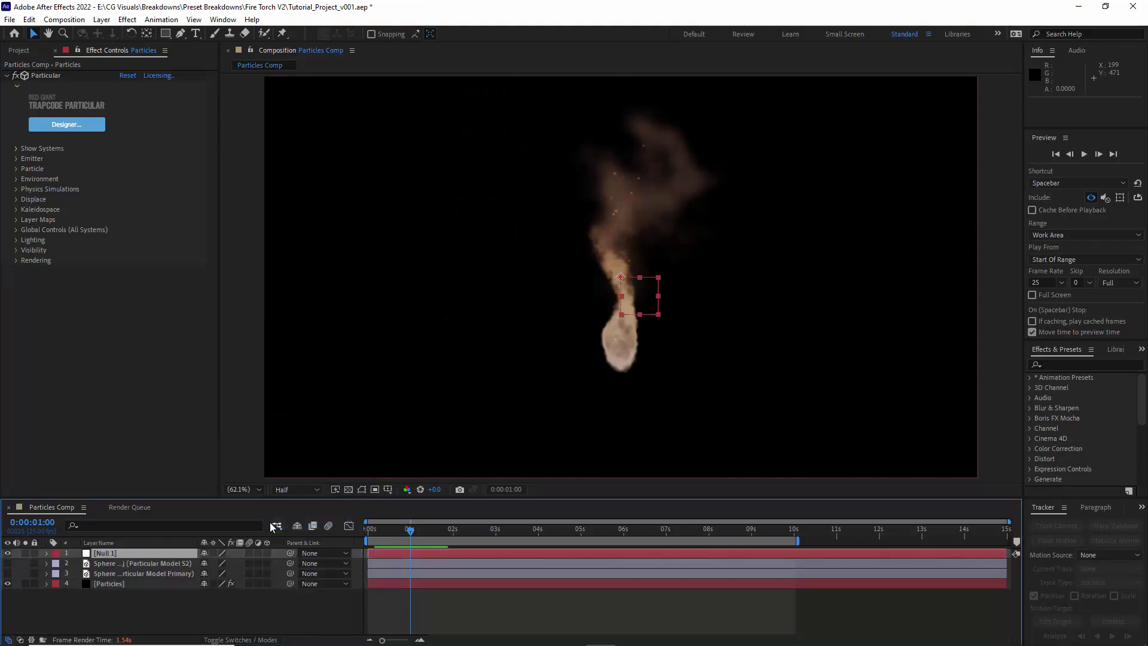
key(Return)
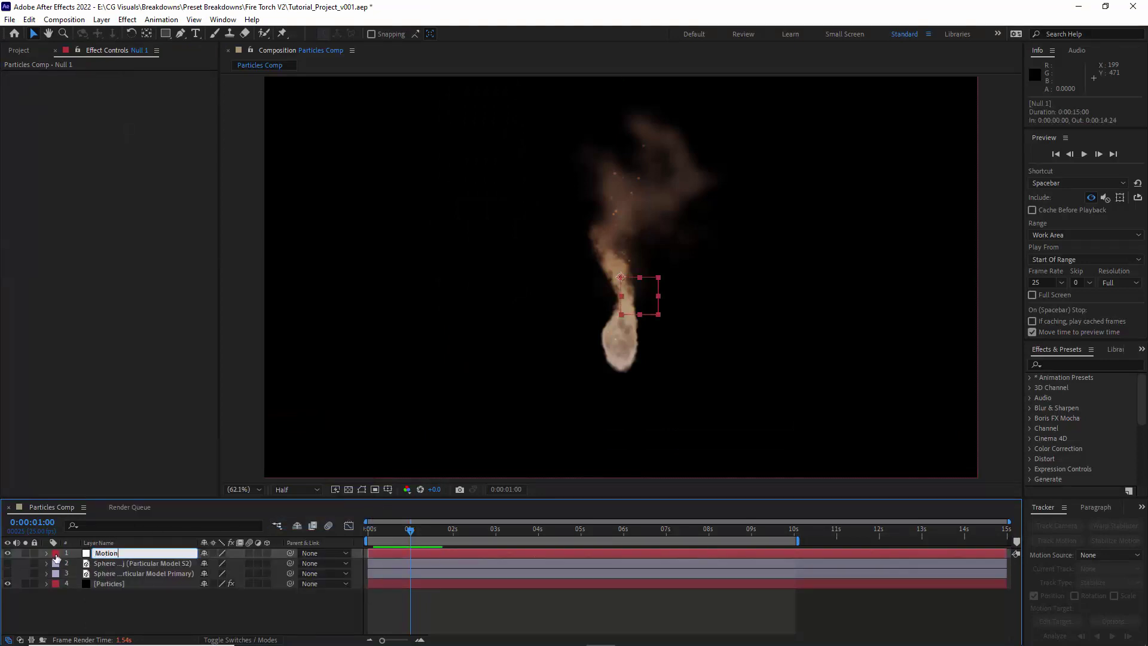
click(55, 554)
click(76, 339)
- Hide the Particles layer and set the Motion Sketch capture speed to 200%
click(8, 584)
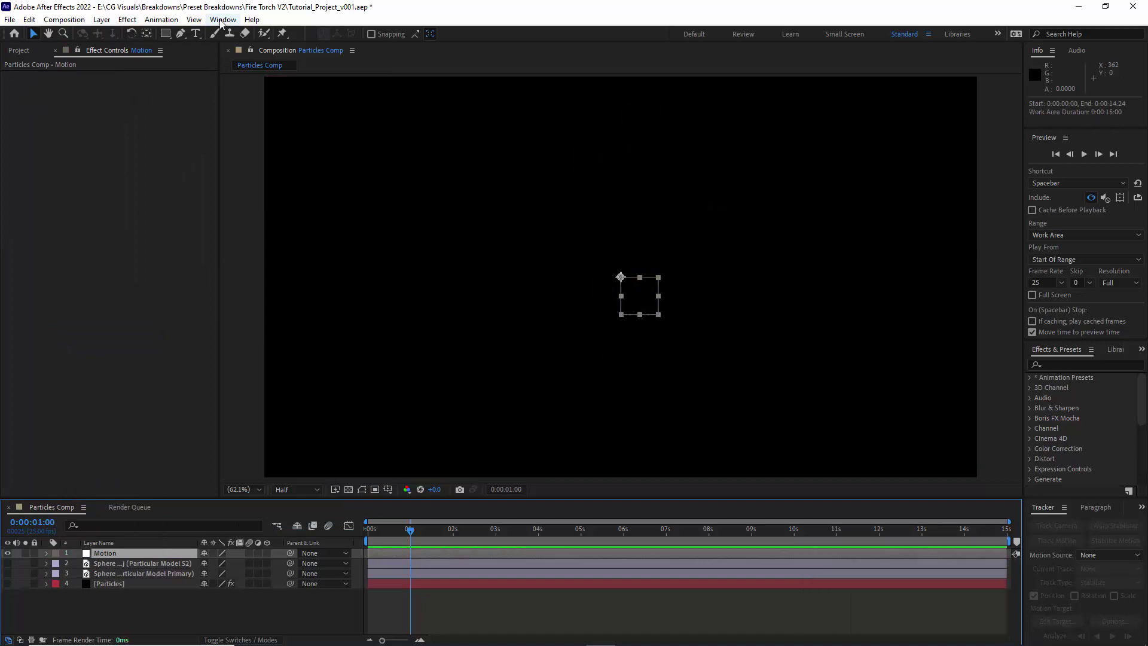
click(223, 19)
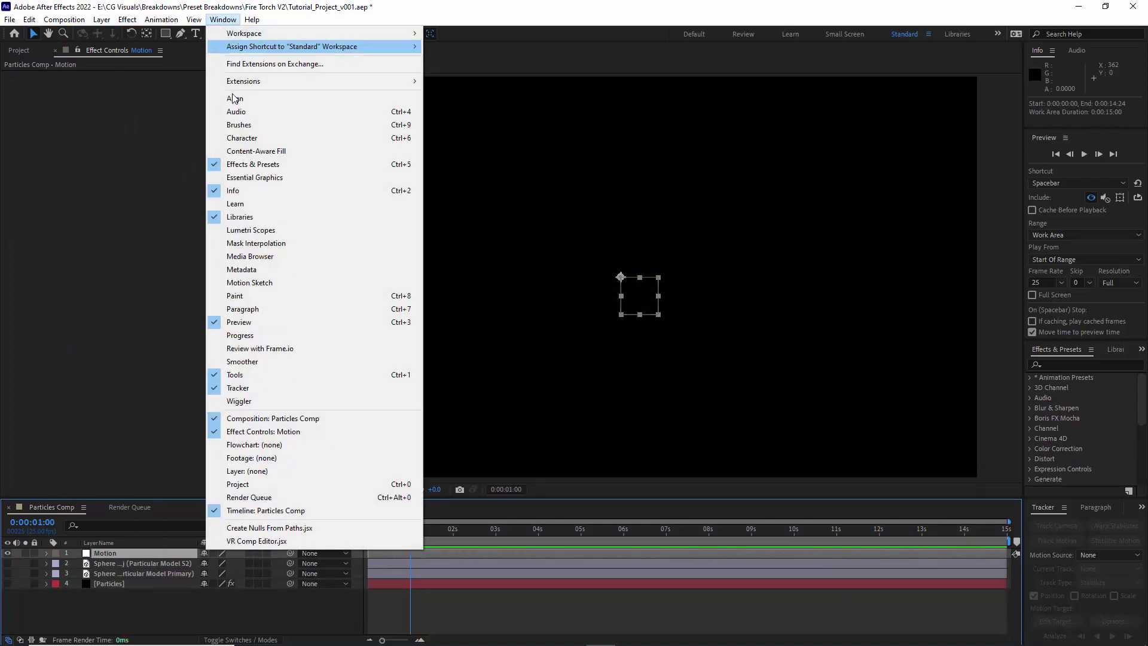
click(254, 285)
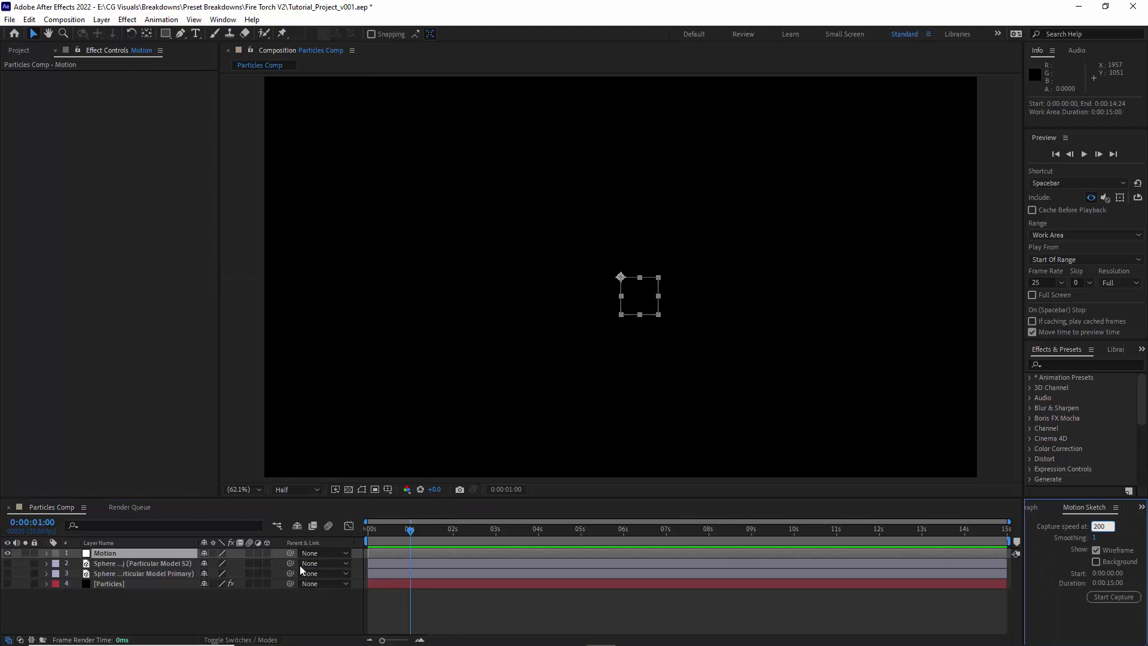
click(211, 614)
- Capture a freehand side-to-side movement across the middle of the frame for the Motion null with Motion Sketch
click(156, 553)
click(1106, 598)
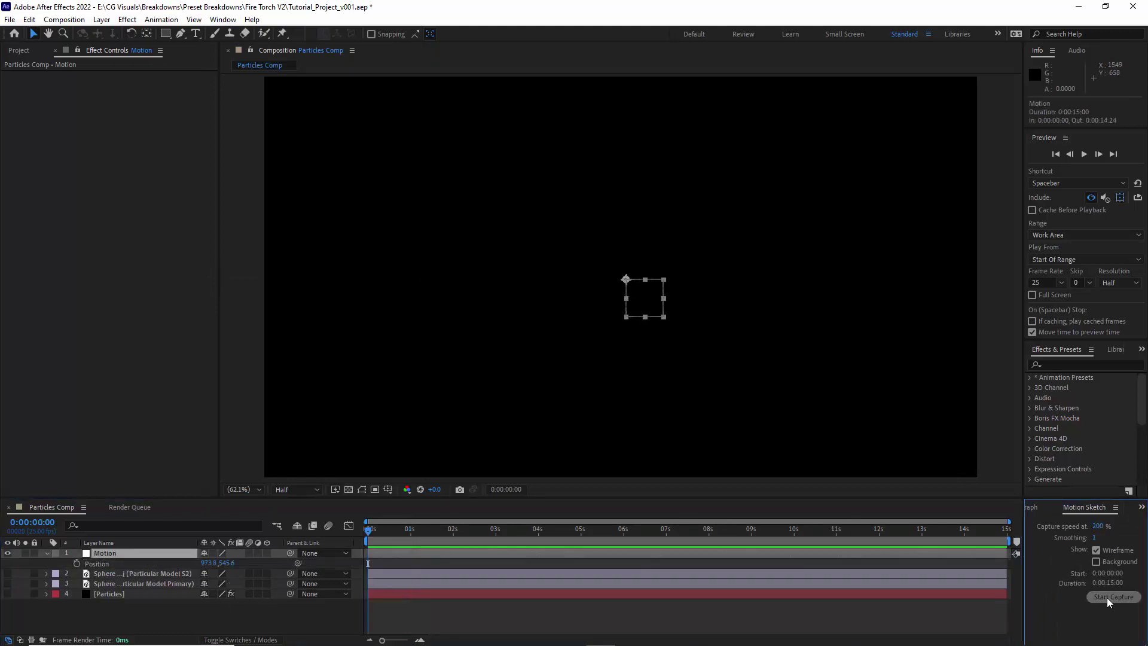
mouse_move(616, 282)
mouse_down()
mouse_move(732, 289)
mouse_move(441, 290)
mouse_move(813, 291)
mouse_move(469, 269)
mouse_move(460, 300)
mouse_move(661, 288)
mouse_move(776, 297)
mouse_move(603, 279)
mouse_move(477, 284)
mouse_move(457, 298)
mouse_move(668, 286)
mouse_up()
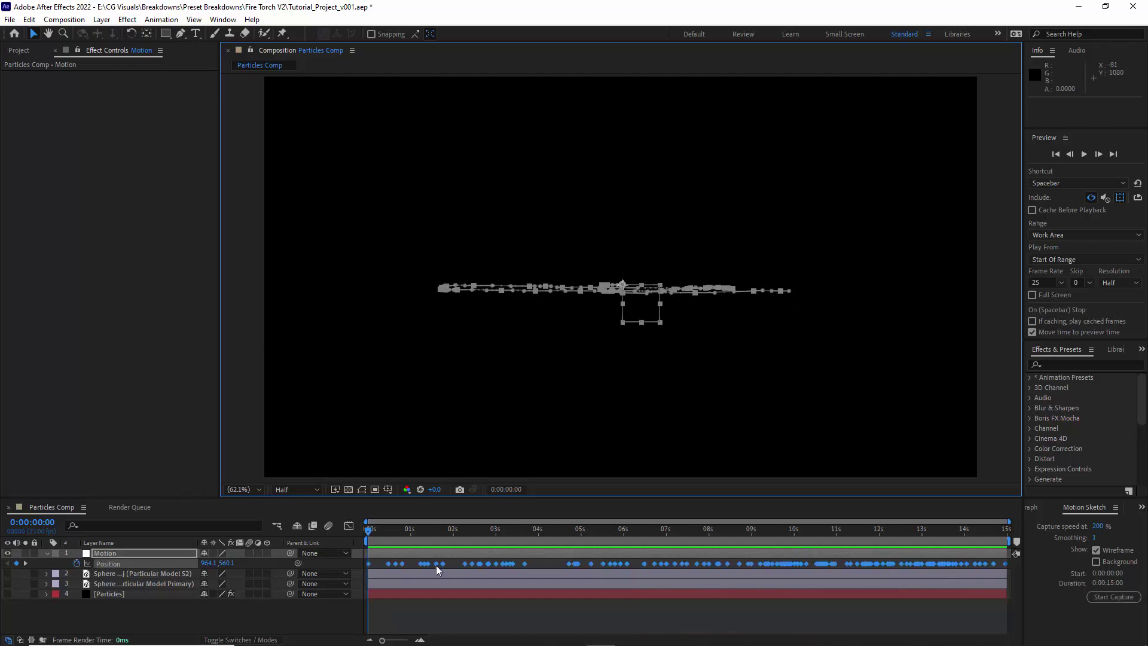
- Compress the Motion null's position keyframes so they end at about 6 seconds, and preview the movement
drag(1007, 564, 630, 567)
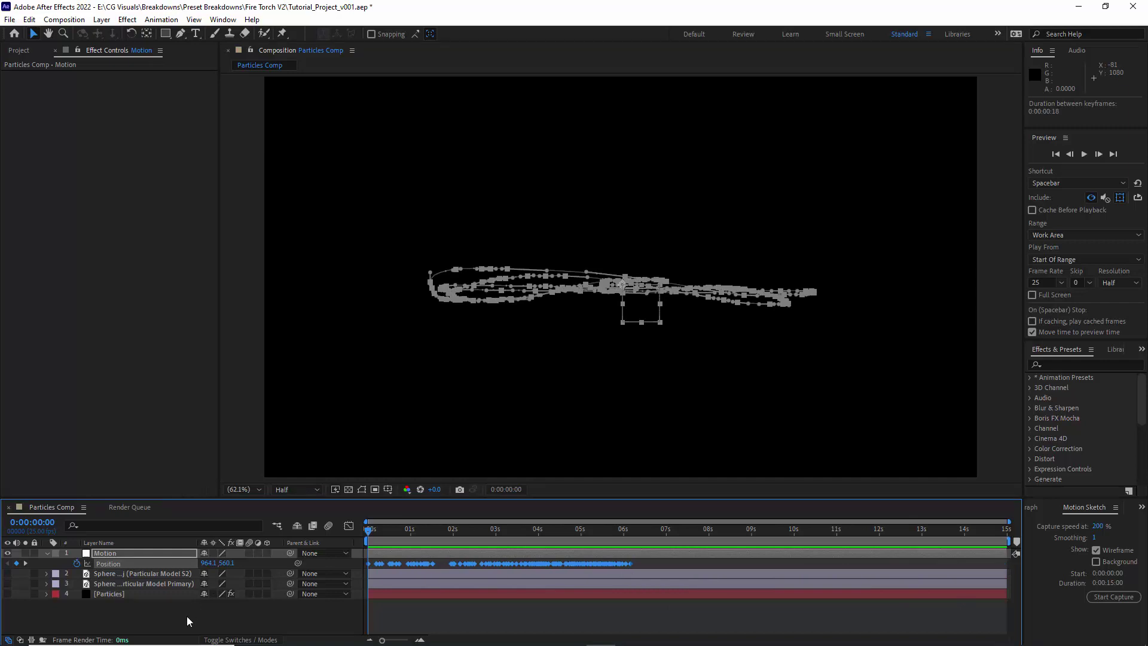
click(188, 622)
click(1085, 154)
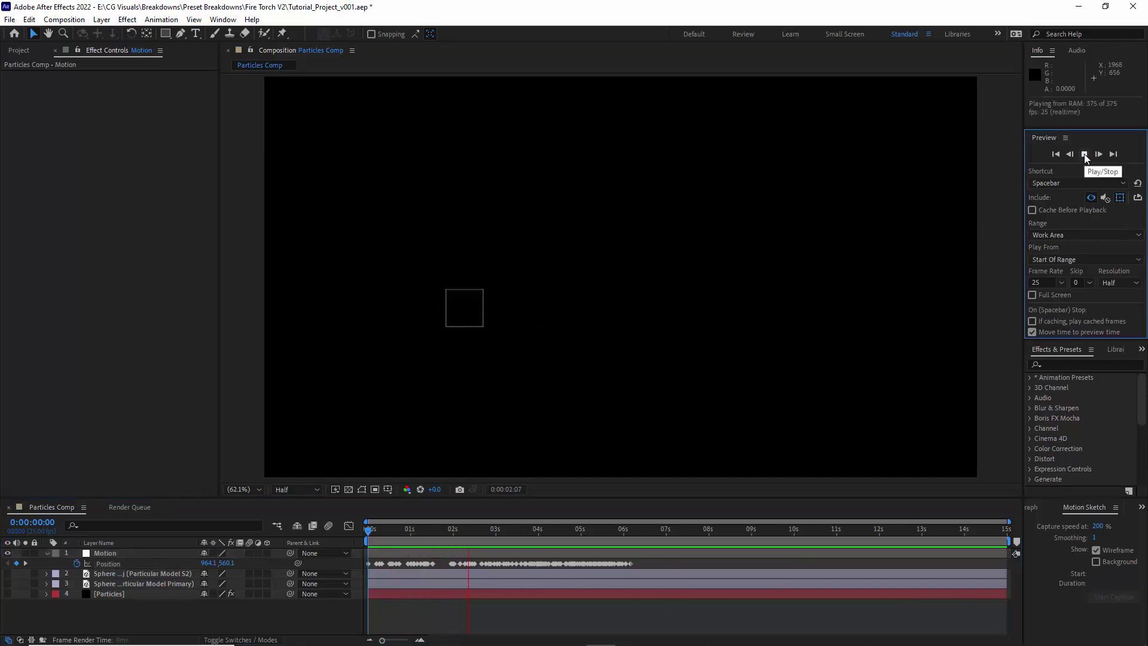
click(1085, 153)
- Copy all the Motion null's position keyframes onto Particular's emitter Position, starting at 0 seconds, and preview the animation
click(109, 564)
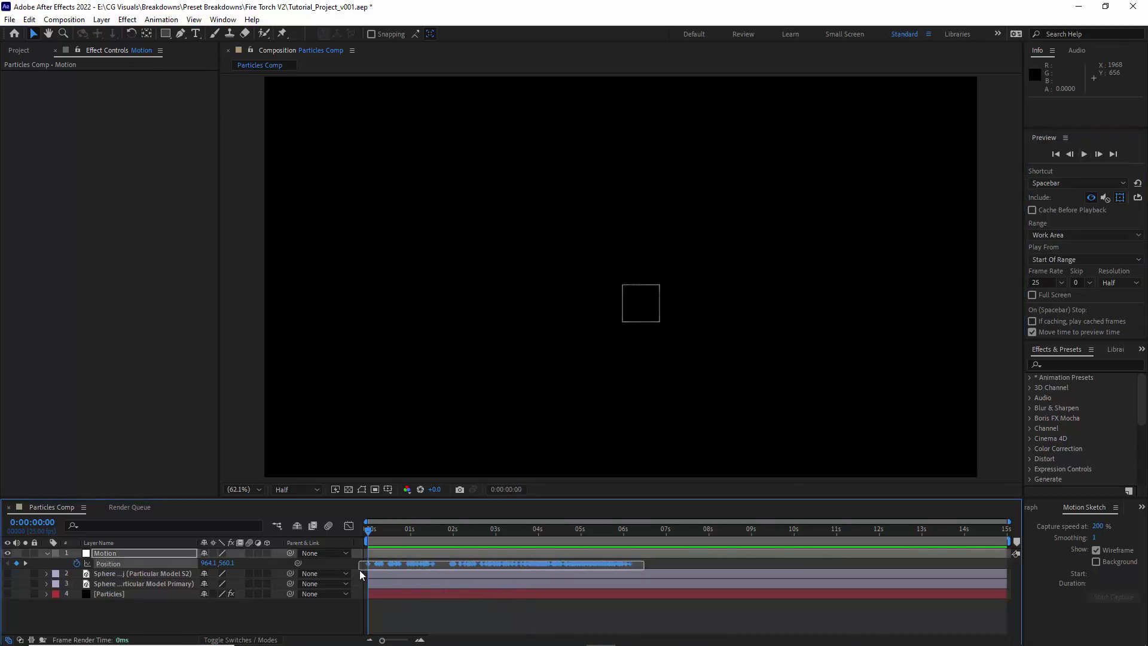
key(ctrl+c)
click(68, 615)
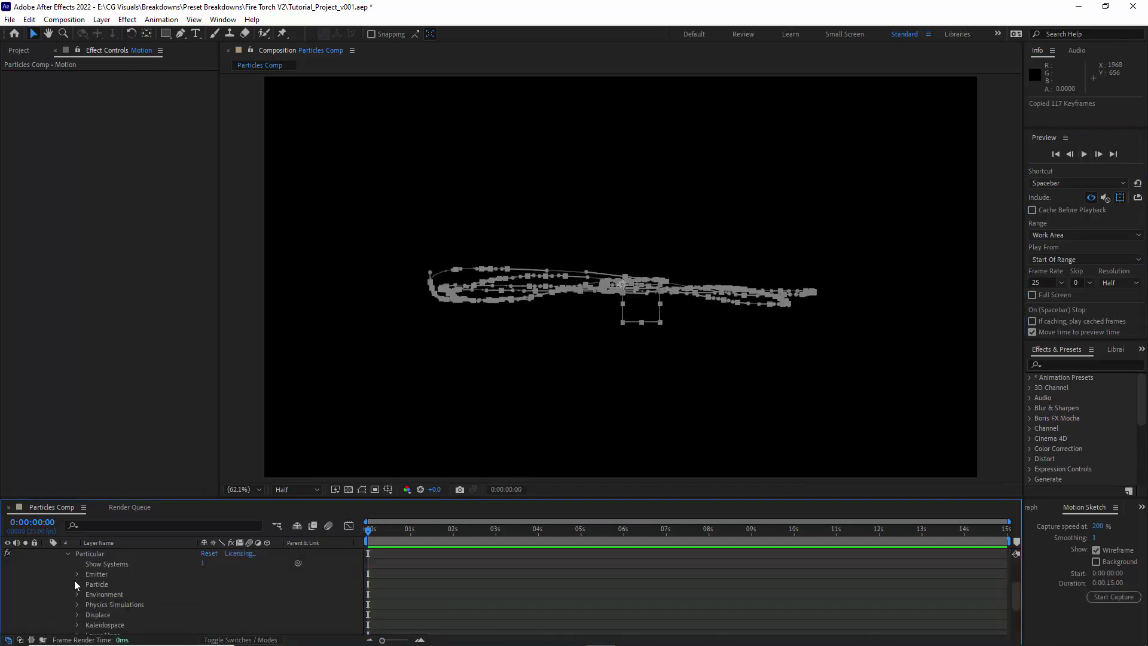
click(78, 584)
click(97, 624)
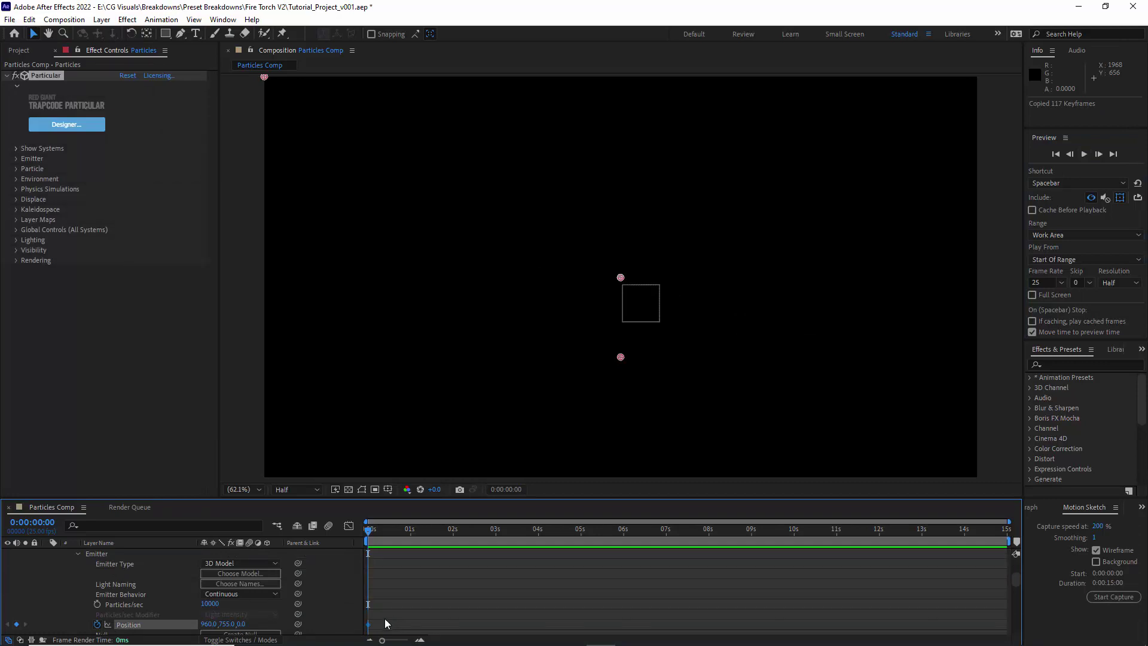
key(ctrl+v)
click(1087, 156)
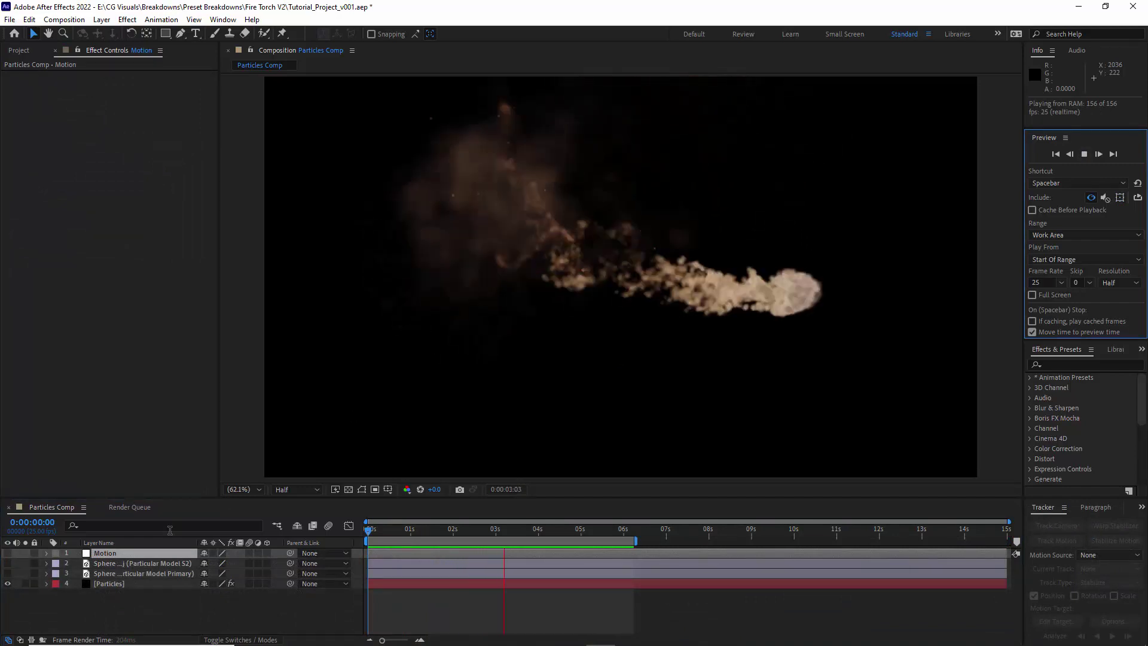
- Set Simulation Samples/frame to 2 in the Particles layer's Particular global controls and go to frame 7
click(89, 585)
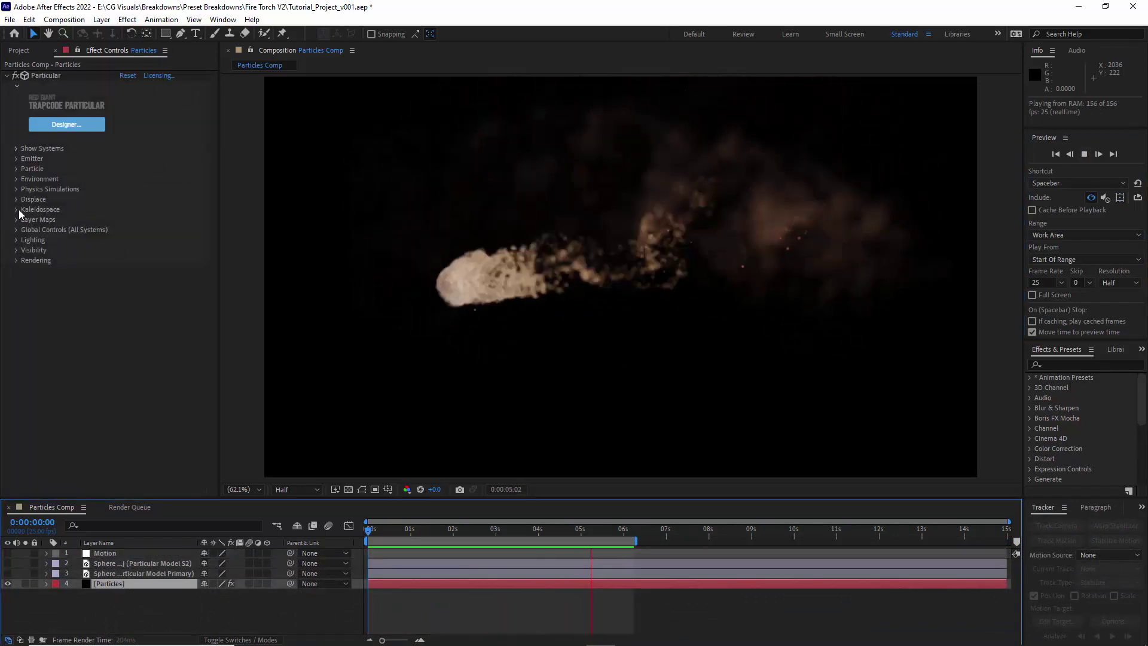
click(16, 230)
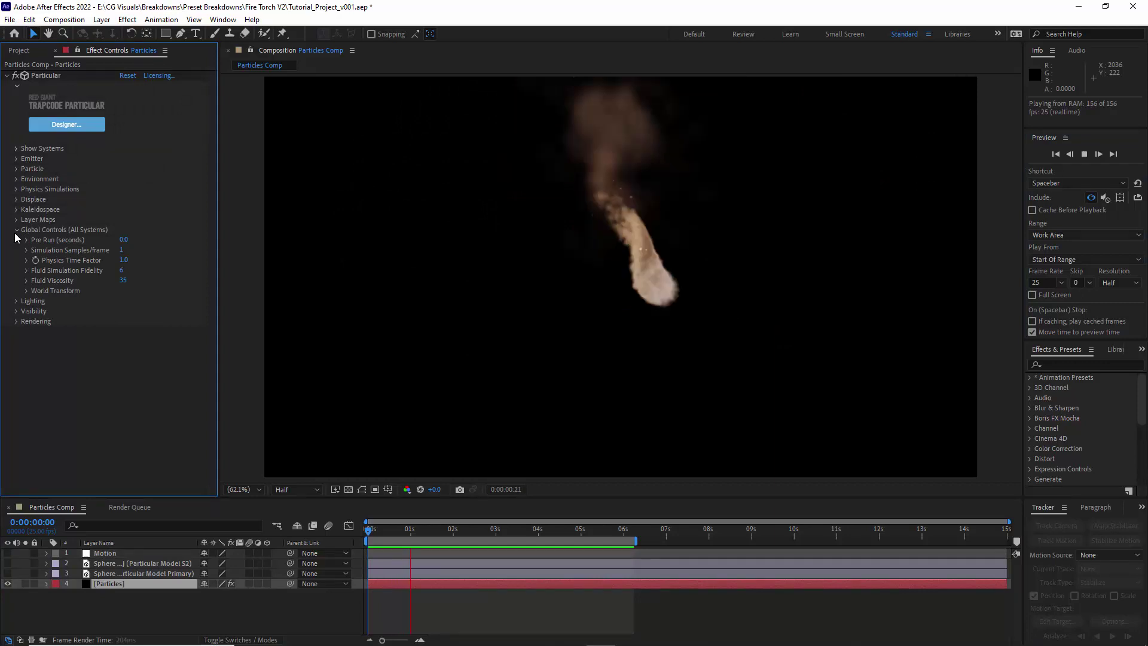
click(124, 250)
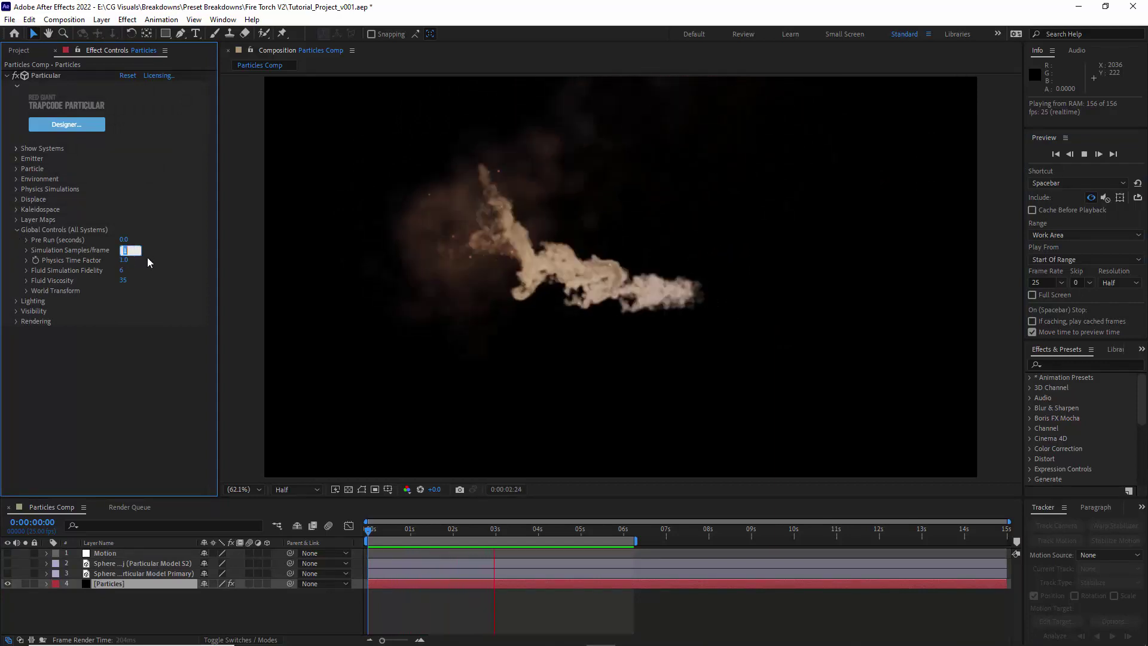
text(2)
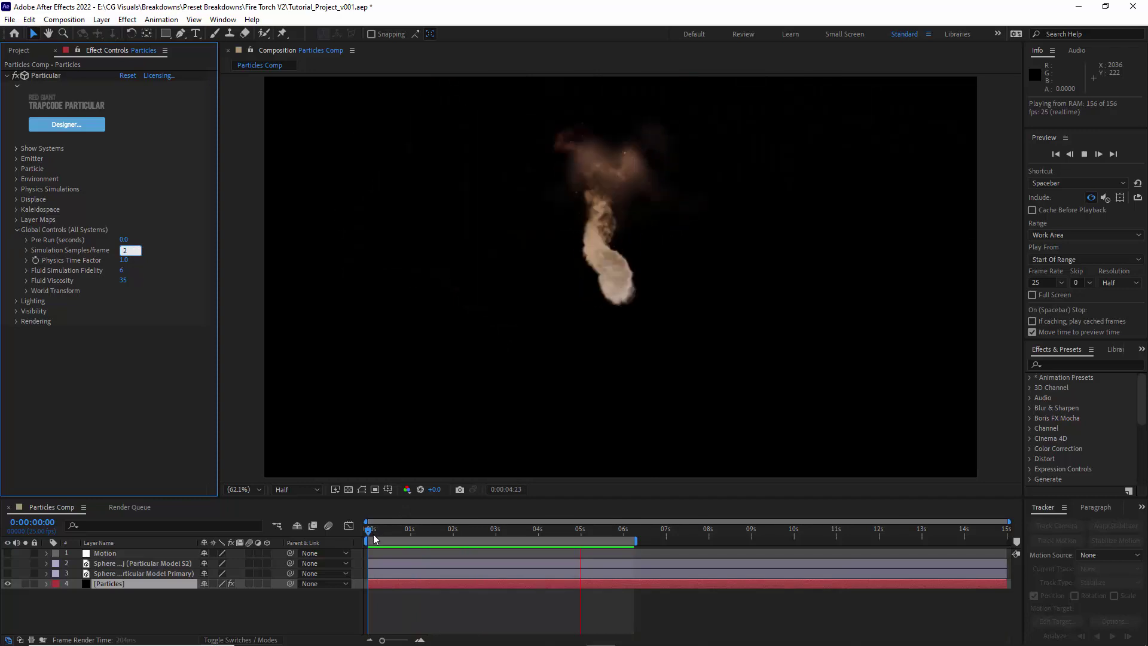
click(379, 535)
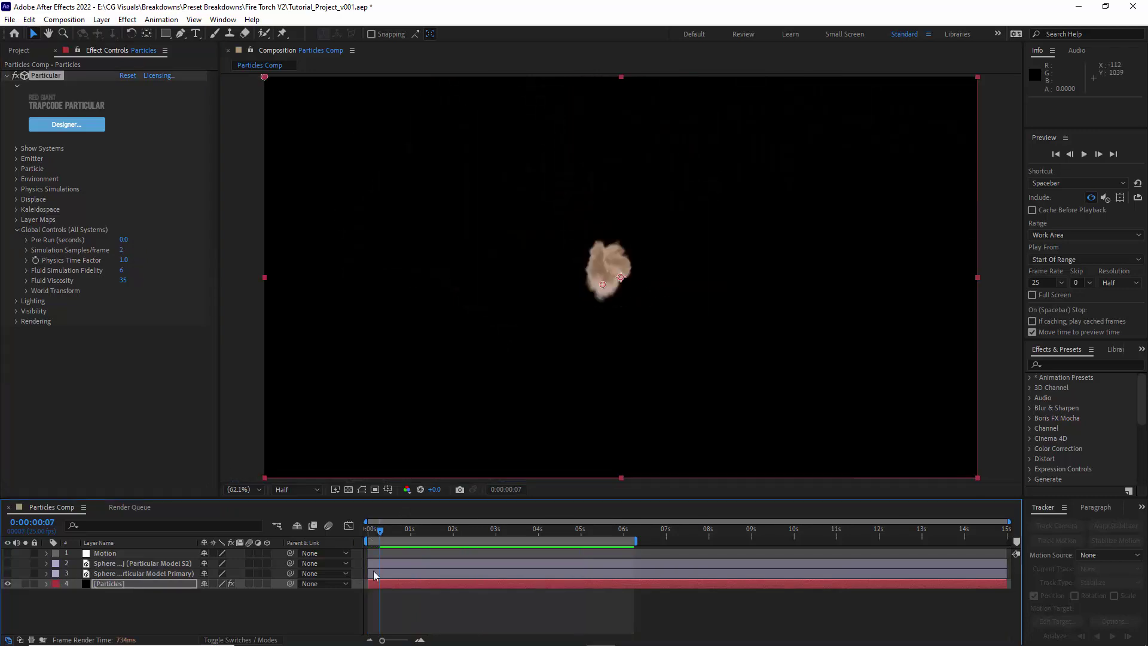
- Keyframe Particular's emitter Particles/sec from the first frame, set it to 25000 at 6 seconds, and preview the animation
click(16, 159)
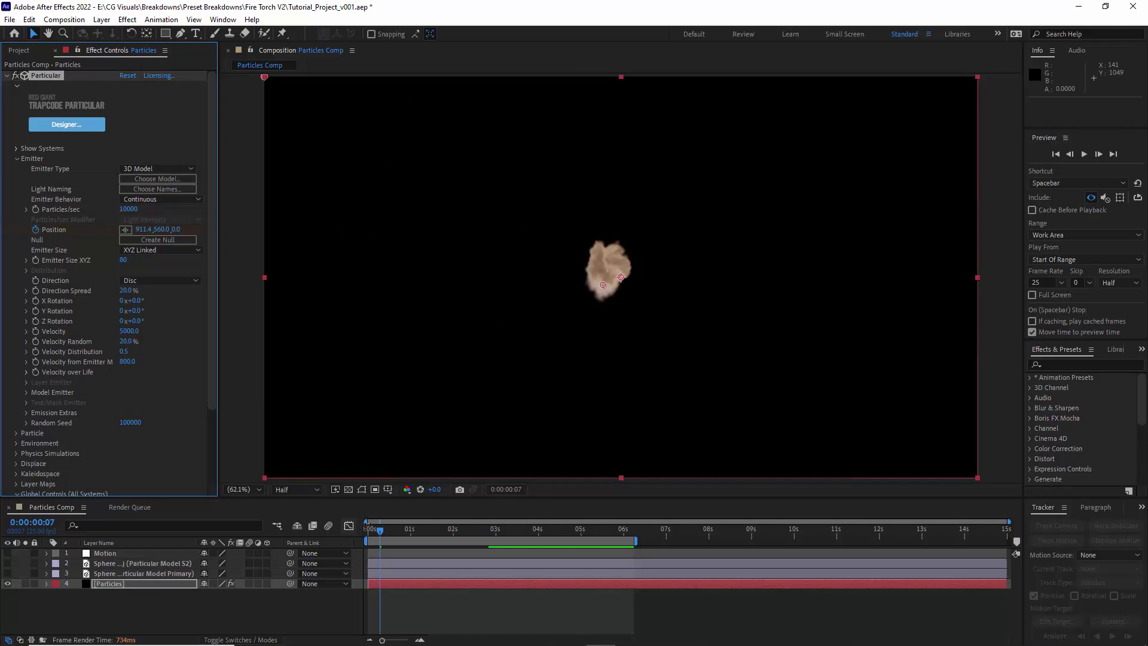
click(363, 537)
click(36, 210)
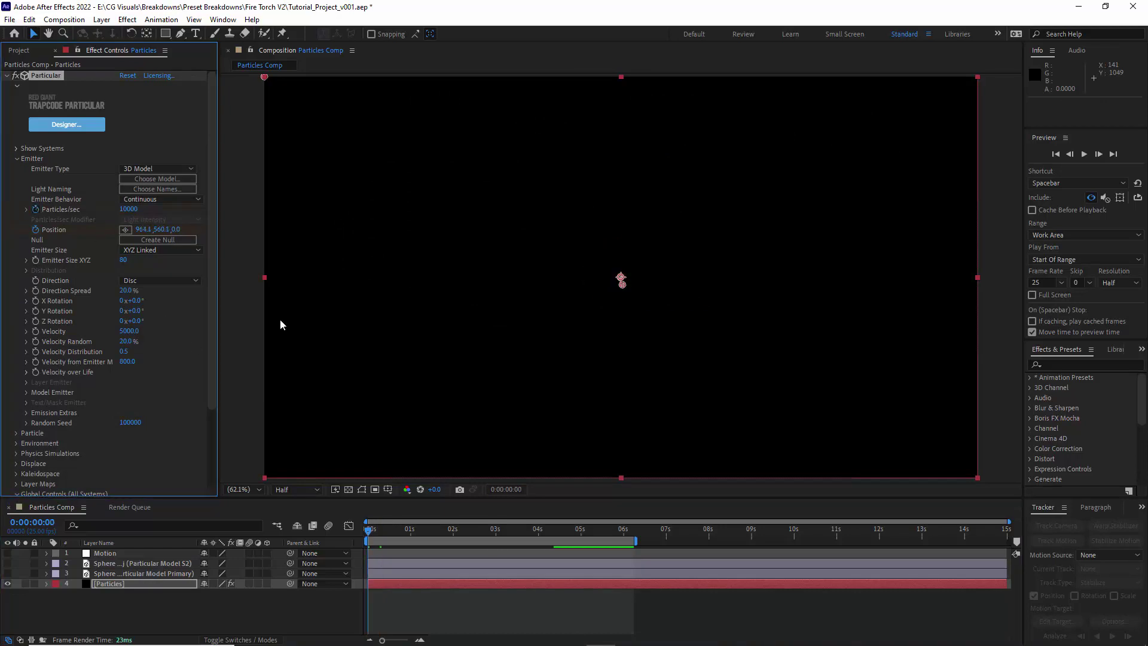
click(625, 538)
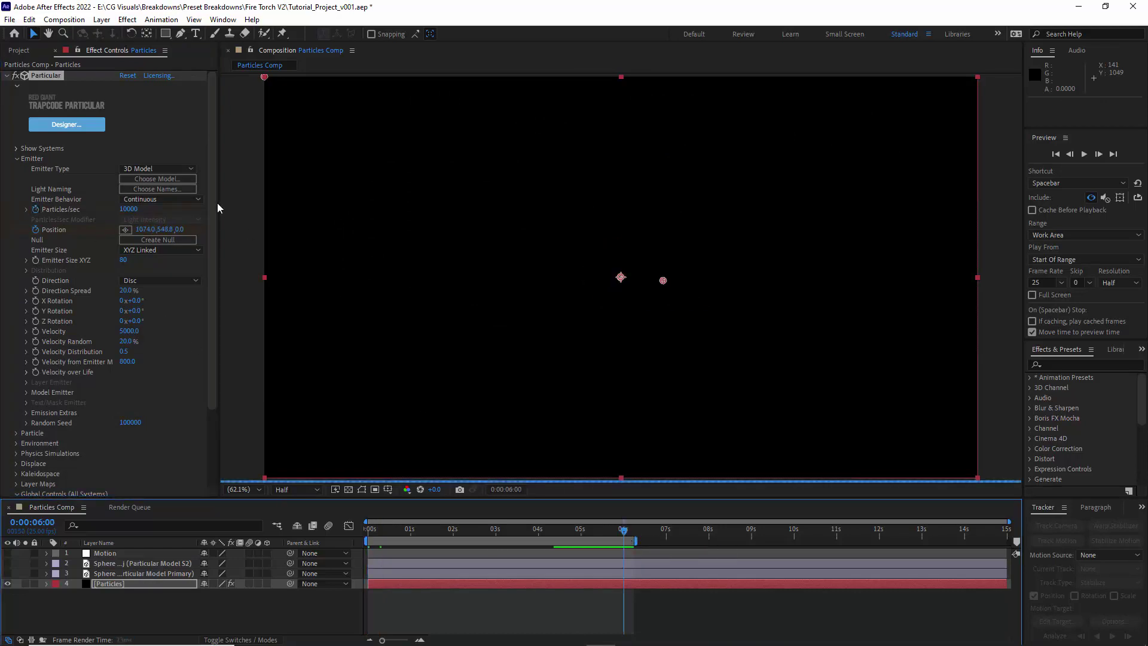
click(123, 210)
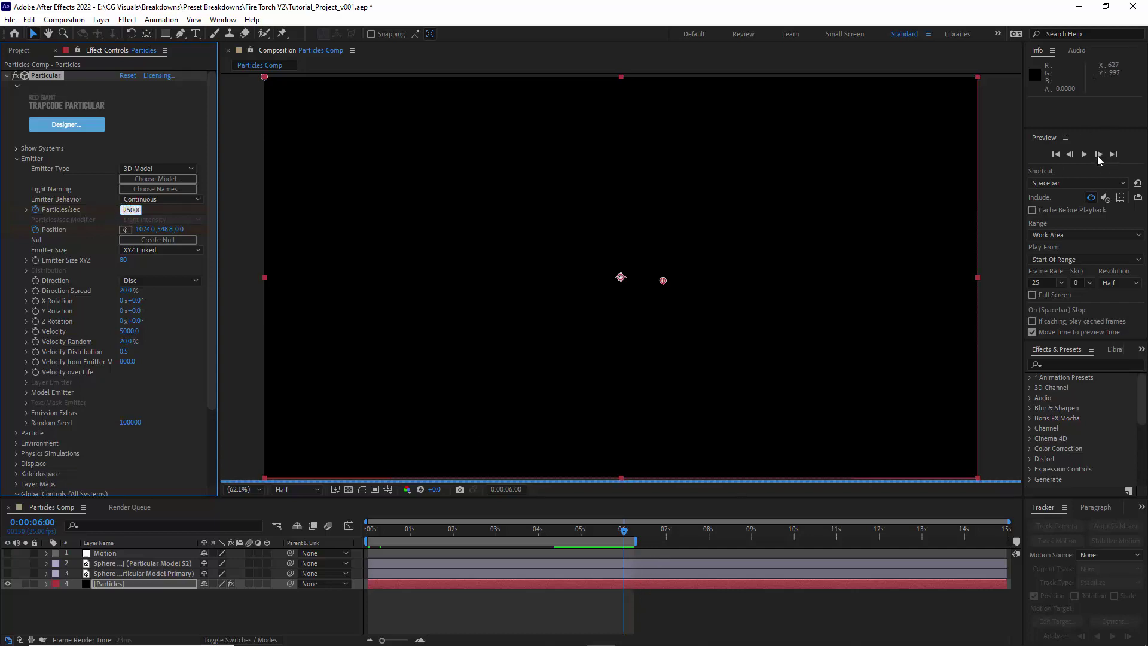
key(Return)
key(space)
- Set Particular's emitter Direction to Inwards and select a group of its timeline keyframes after the first ones
click(139, 282)
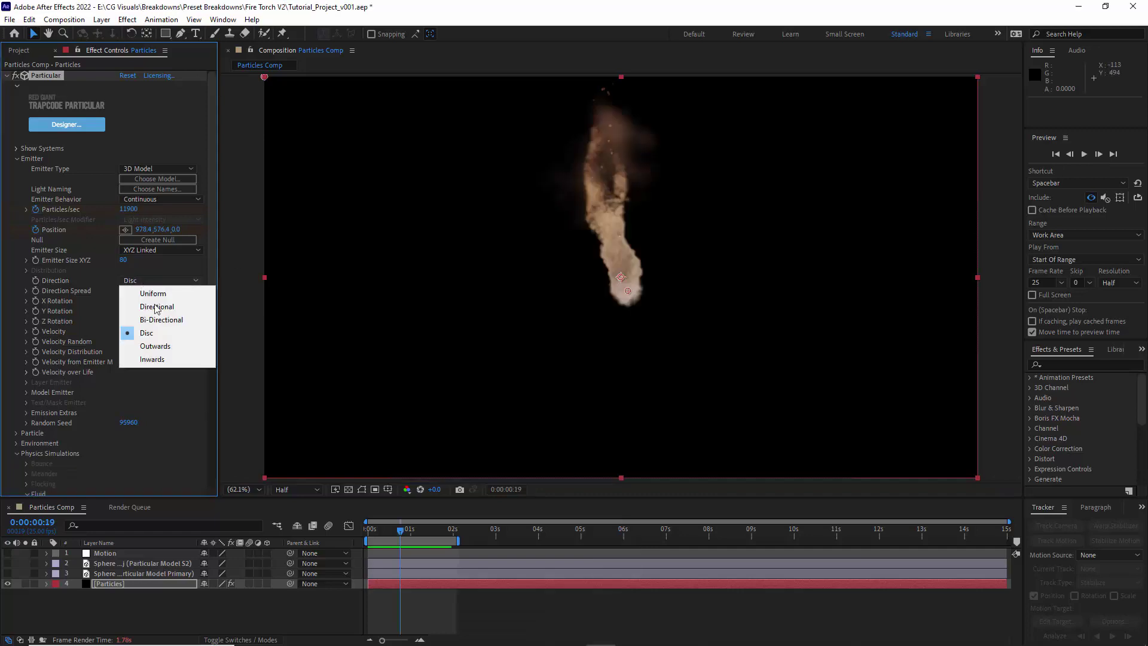
click(151, 359)
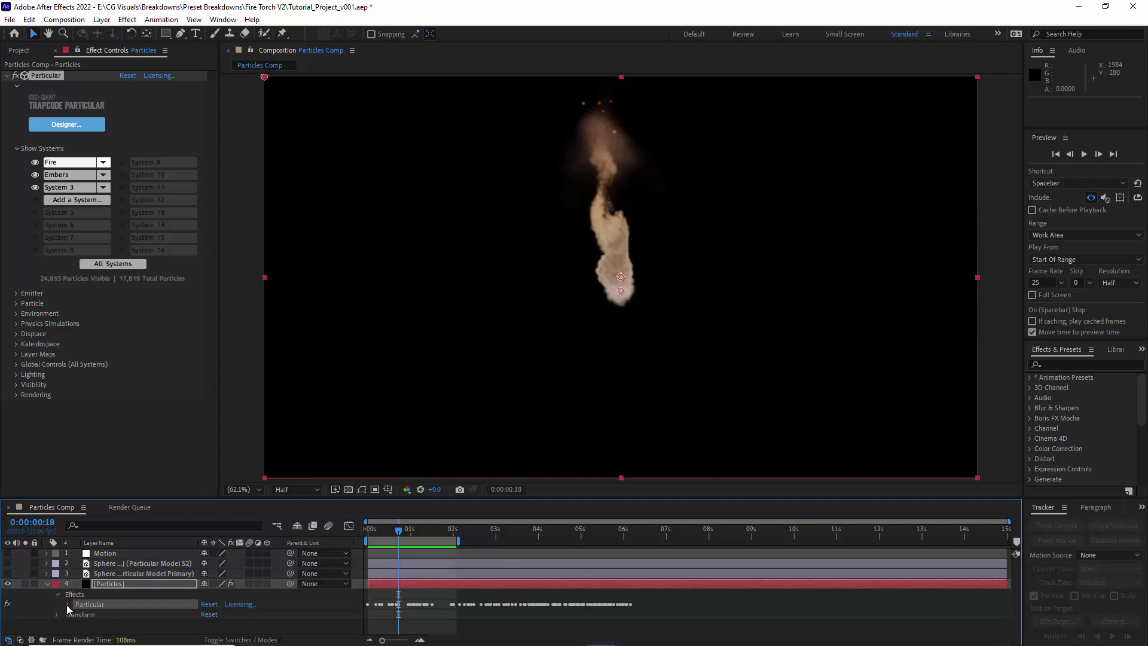
scroll(76, 578, down, 3)
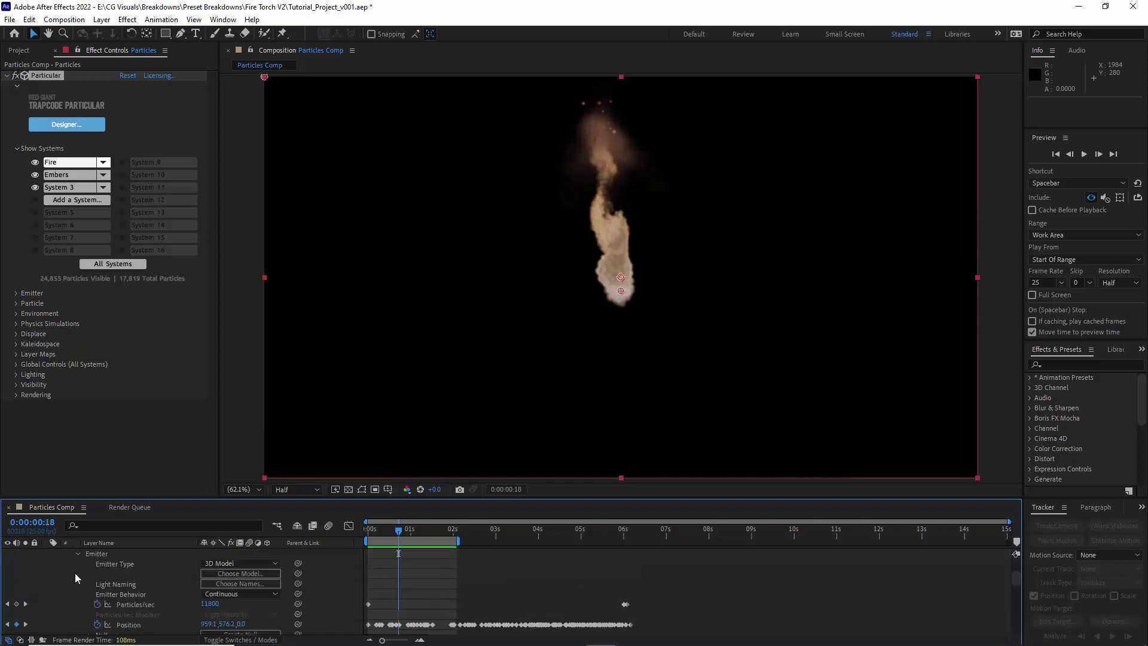
scroll(99, 600, down, 2)
drag(647, 600, 395, 578)
- Apply Motion Tile to the Particles layer with Output Width and Output Height at 110
click(127, 19)
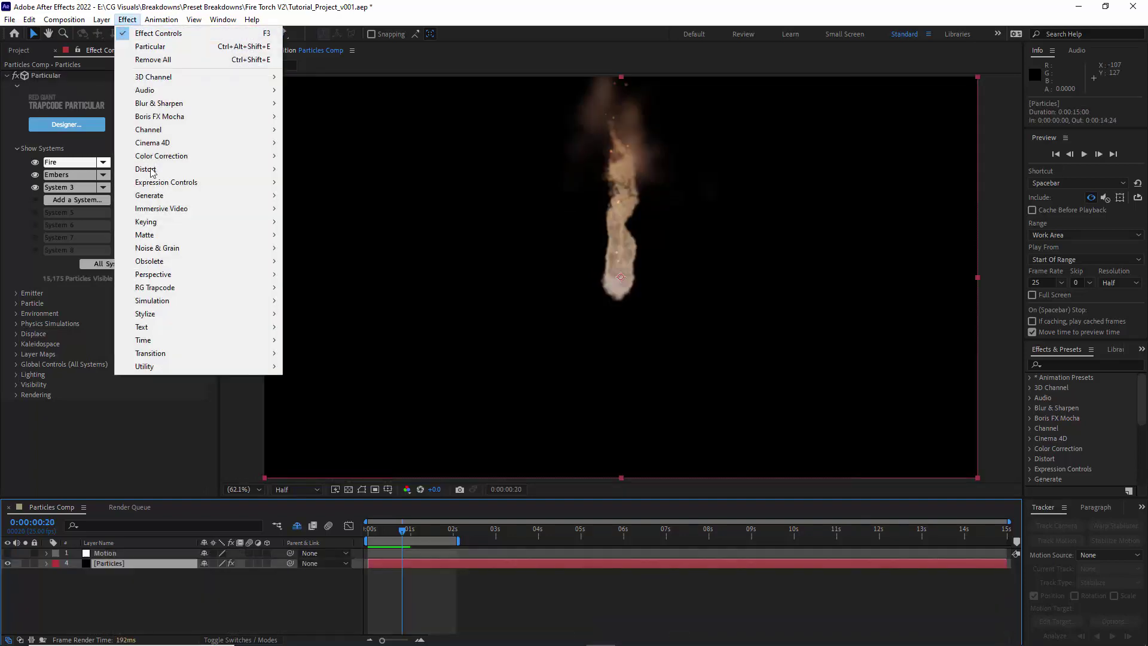
mouse_move(179, 313)
click(334, 551)
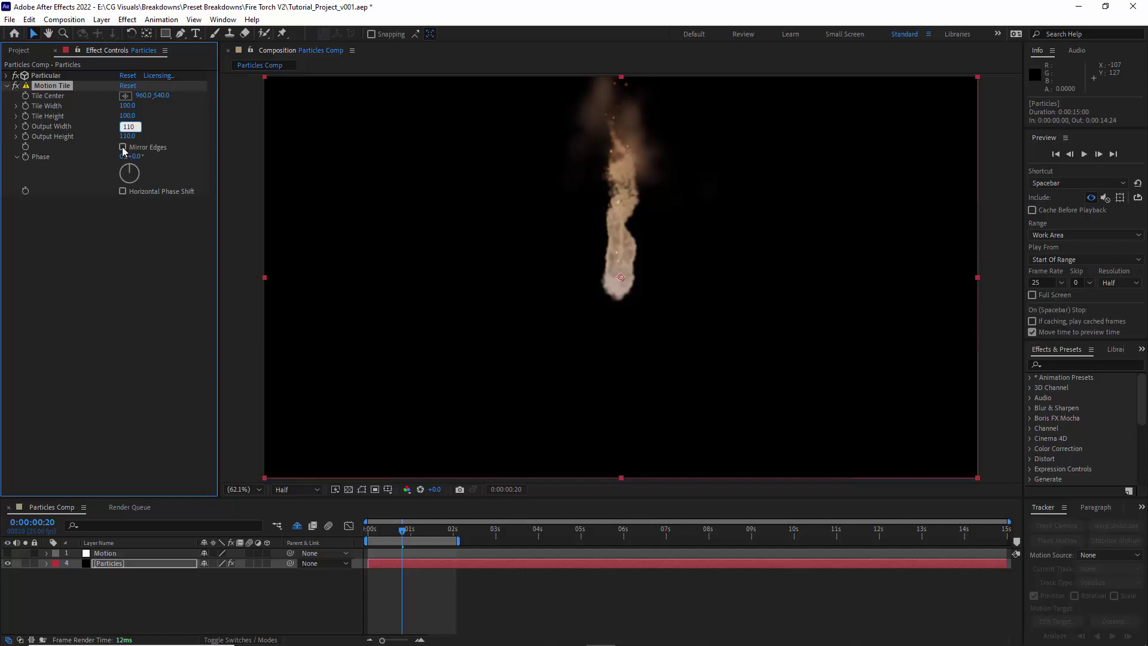
click(7, 85)
- Apply Roughen Edges to the Particles layer with Border 4, Edge Sharpness 0.1, Fractal Influence 0, Scale 50 and Stretch Width or Height -1
click(128, 19)
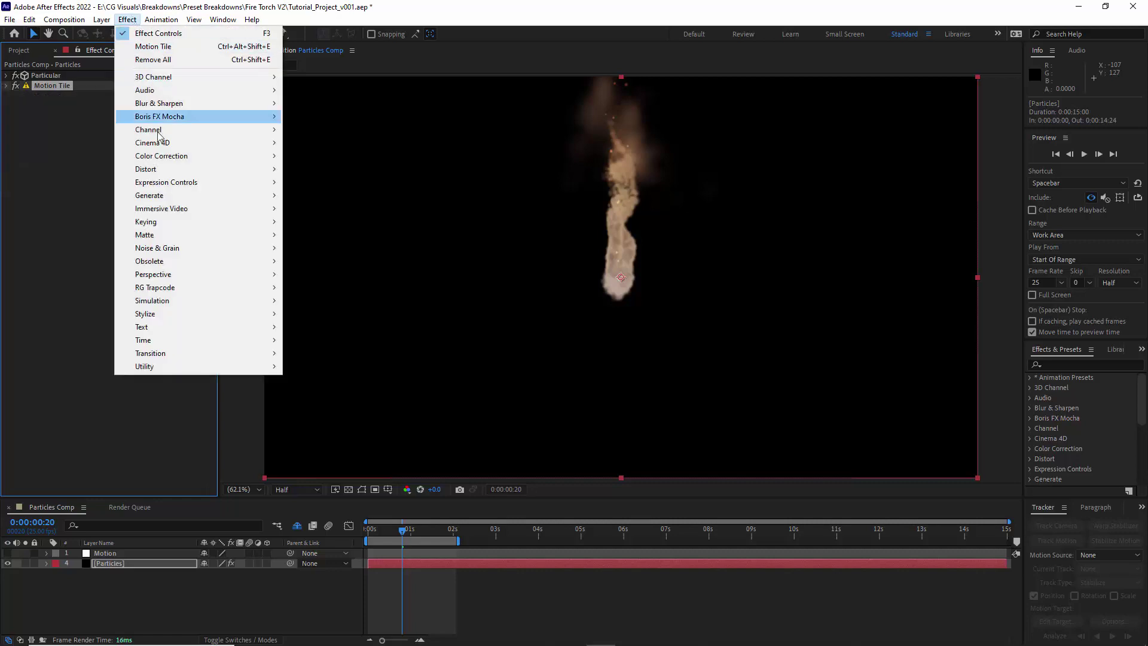
mouse_move(166, 315)
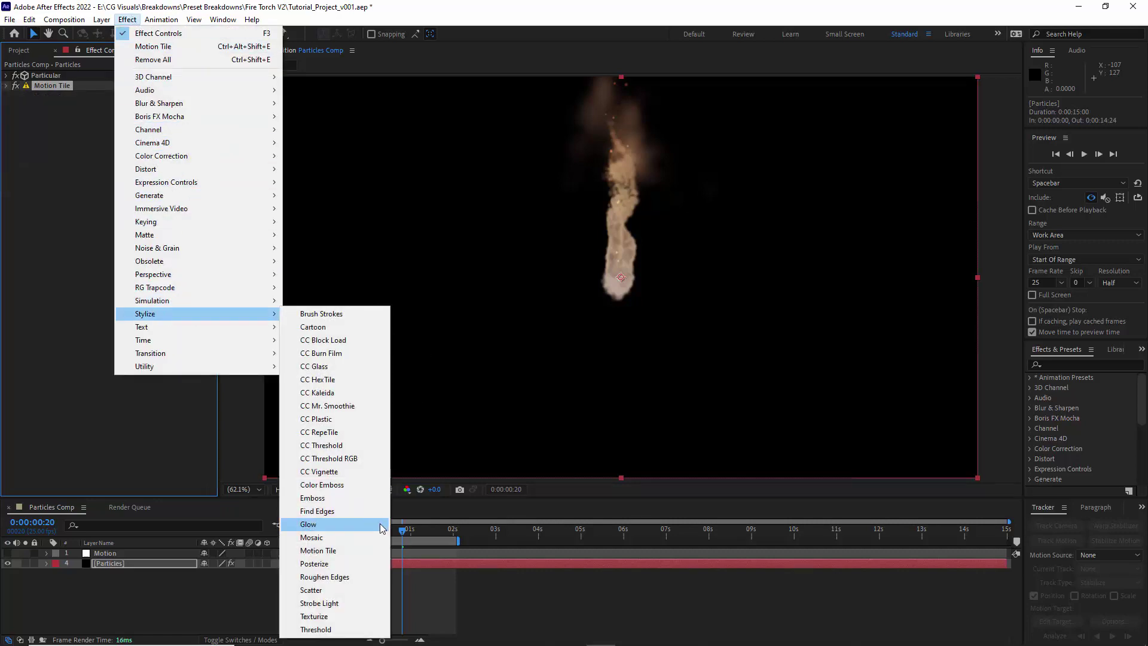
click(381, 577)
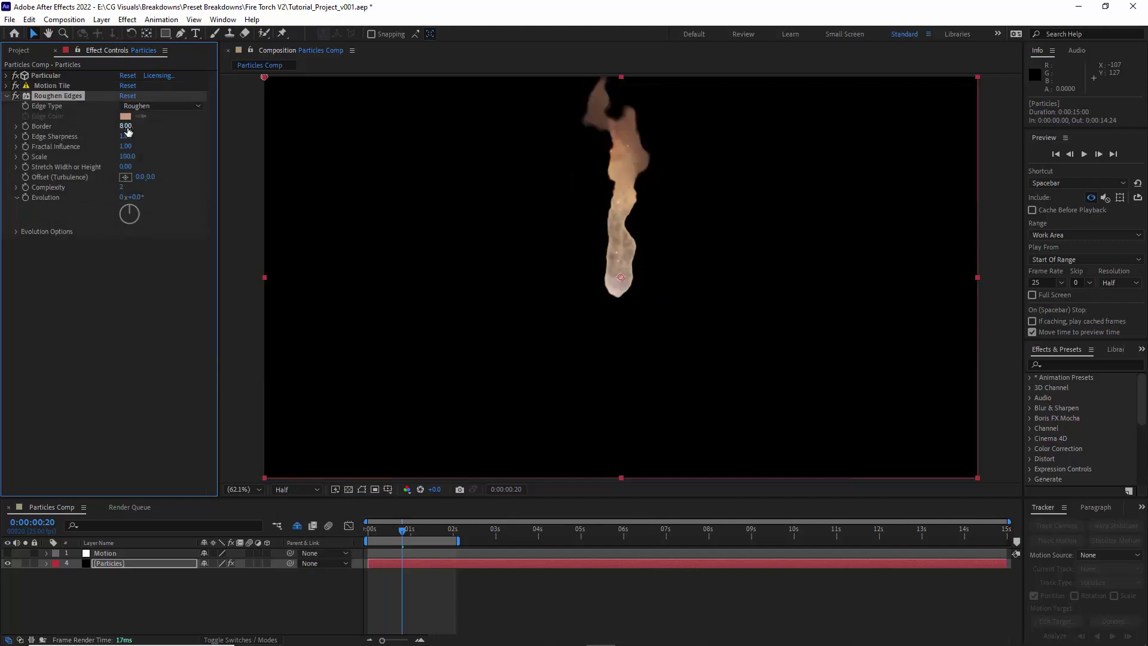
text(0.1)
key(Return)
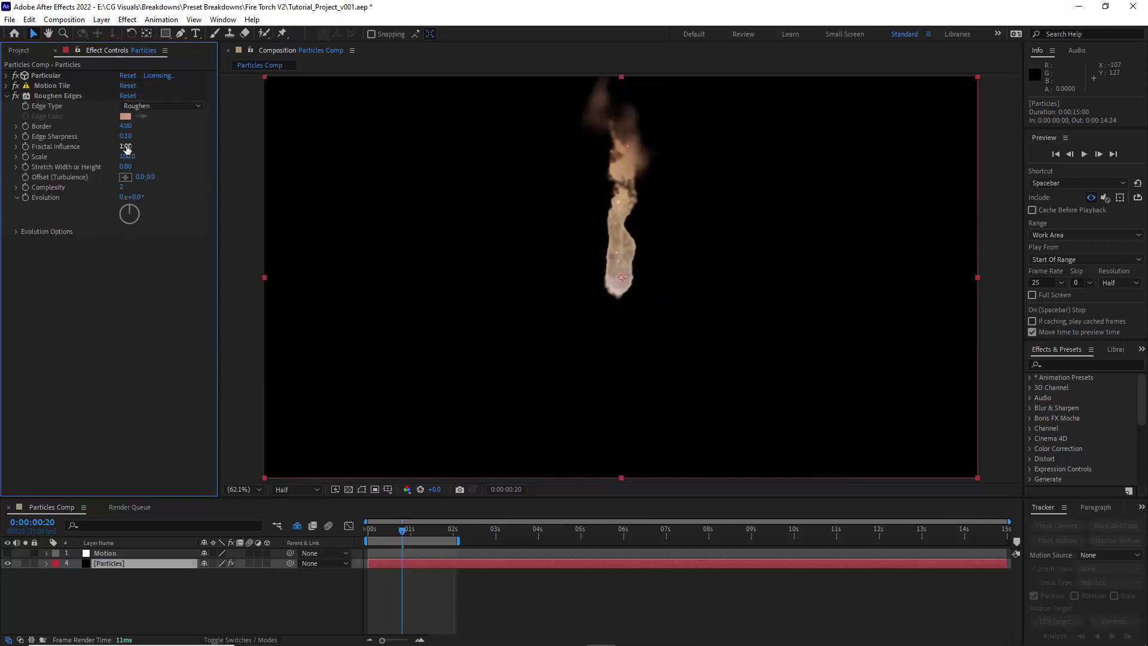
text(50)
click(126, 166)
text(-1)
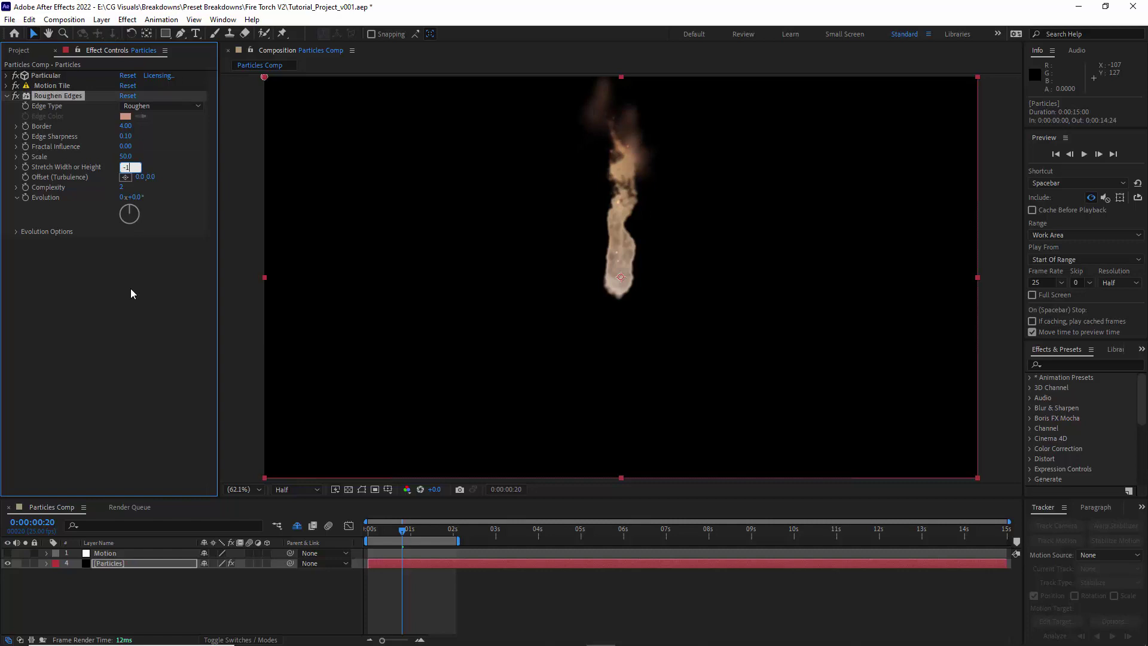
key(Return)
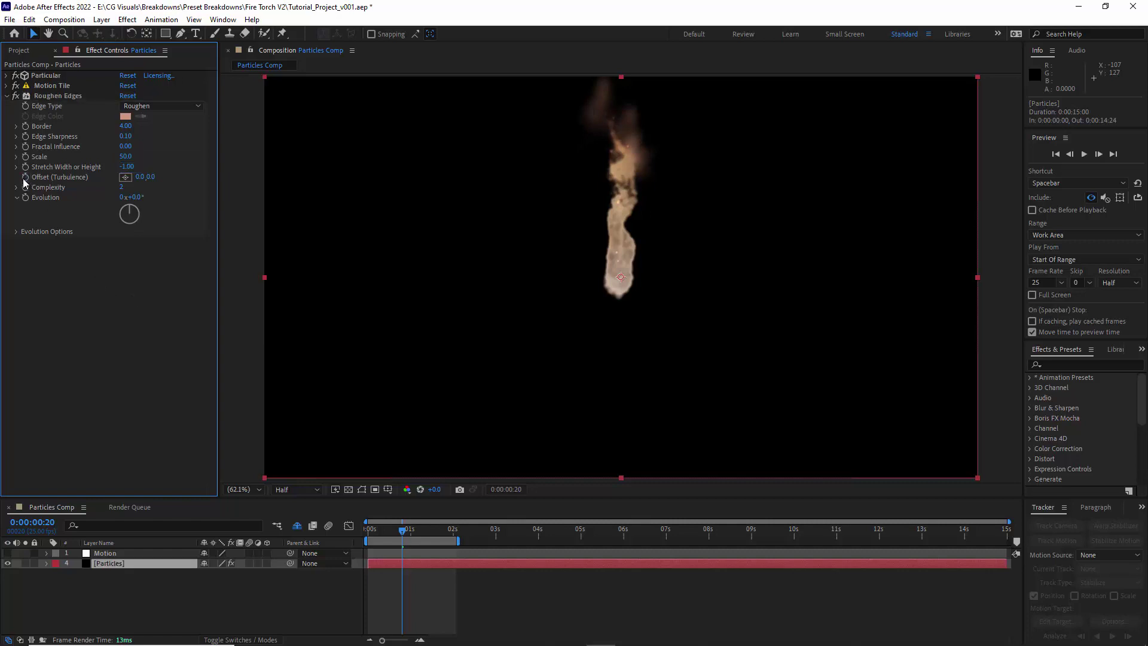
- Add the expression [1920, time*-400] to Roughen Edges' Offset (Turbulence) and a time-multiplied expression to its Evolution
alt+click(25, 178)
text([1920,)
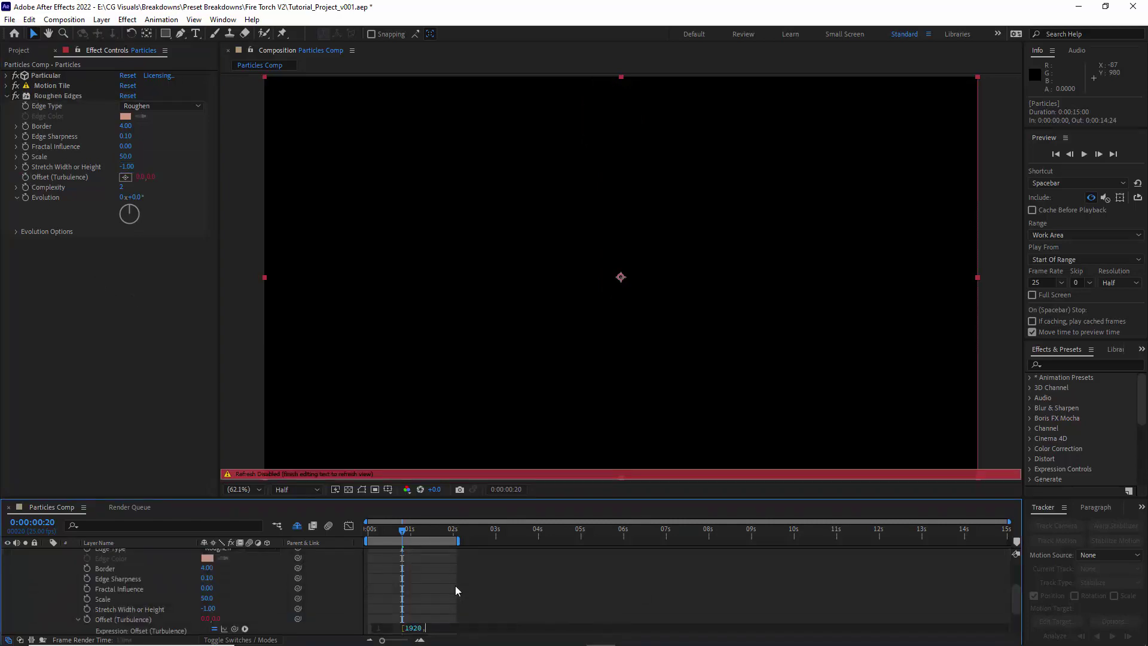
text( time*-400)
key(KP_Enter)
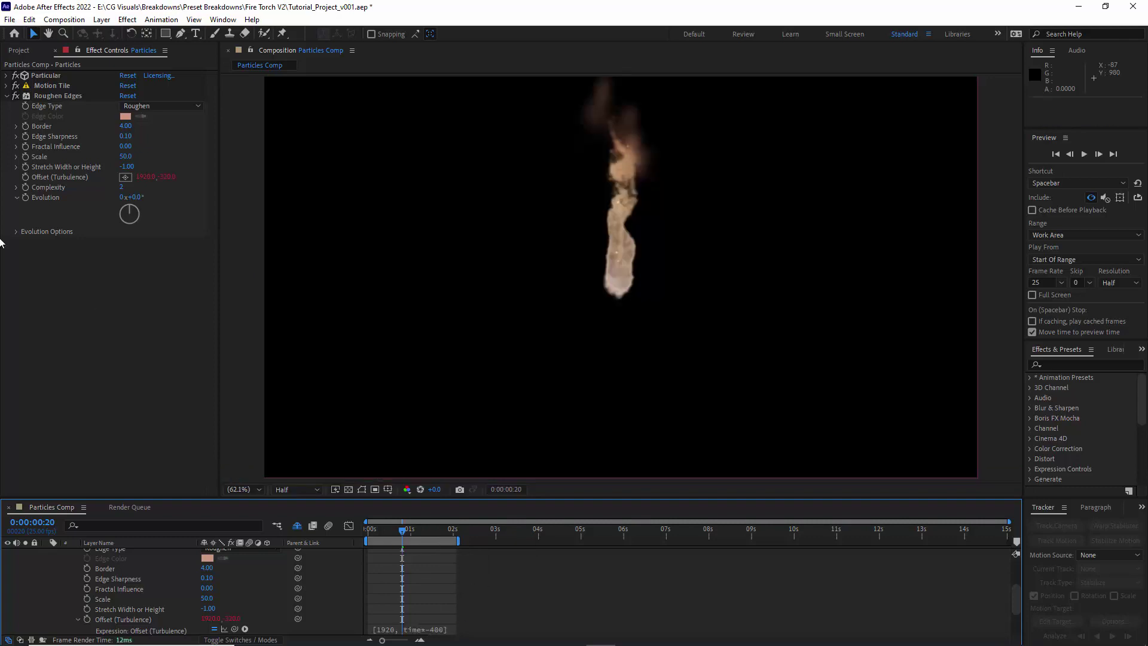
alt+click(26, 197)
text(time*300)
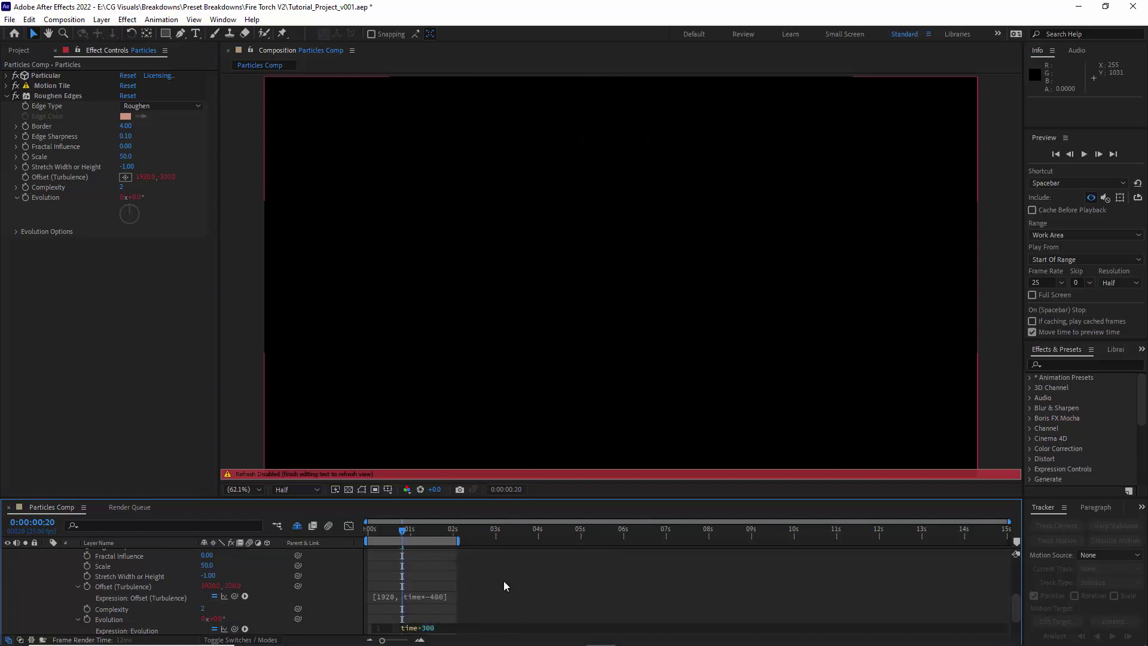
click(505, 587)
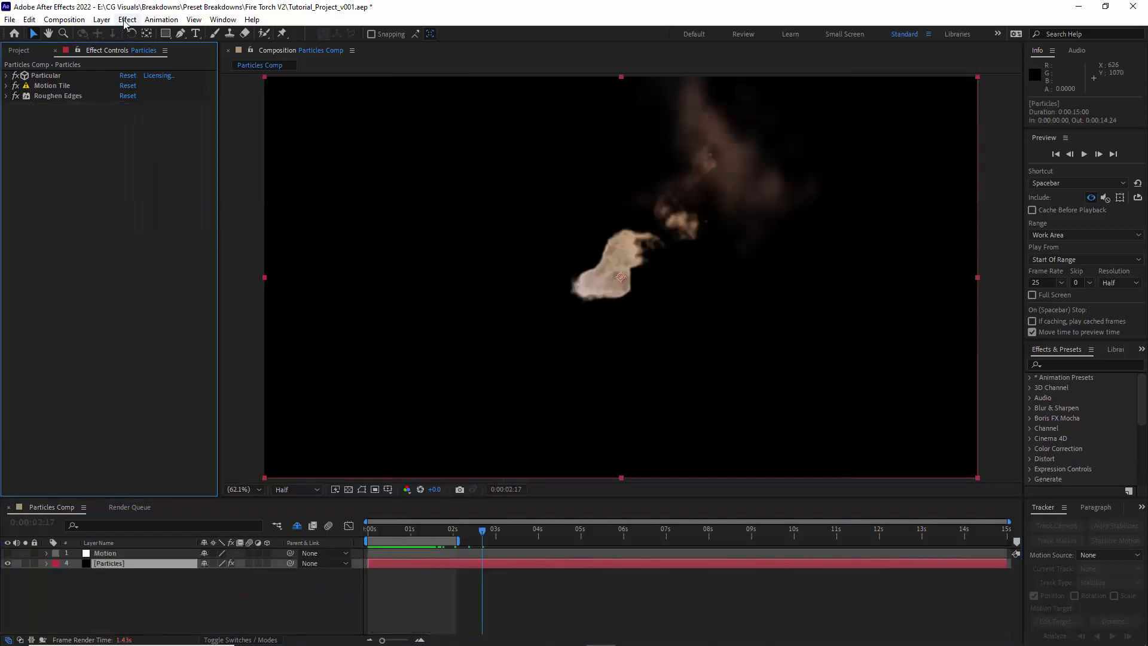
- Apply Turbulent Displace to the Particles layer with Amount 25 and Size 15
click(127, 19)
mouse_move(145, 169)
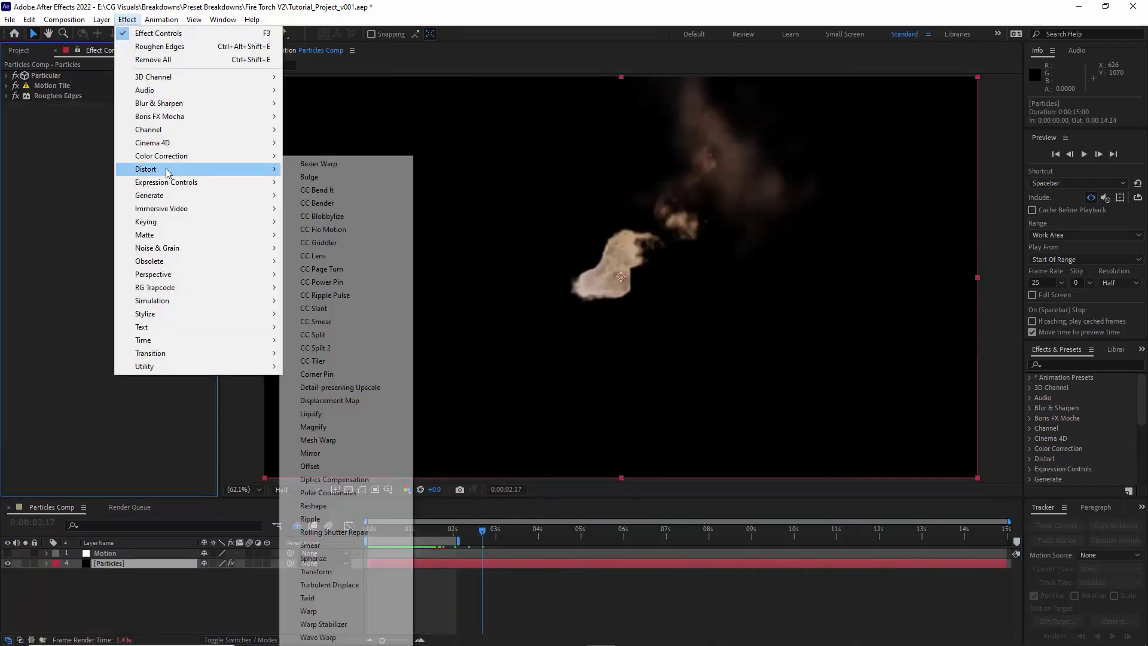
click(328, 585)
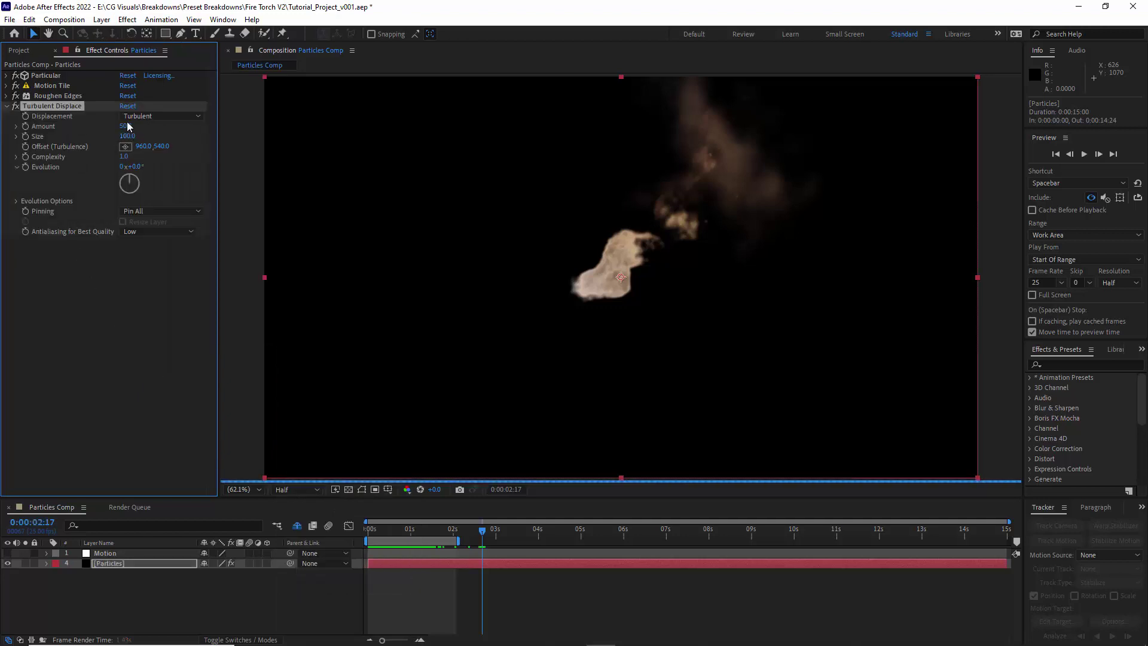
click(127, 125)
text(25)
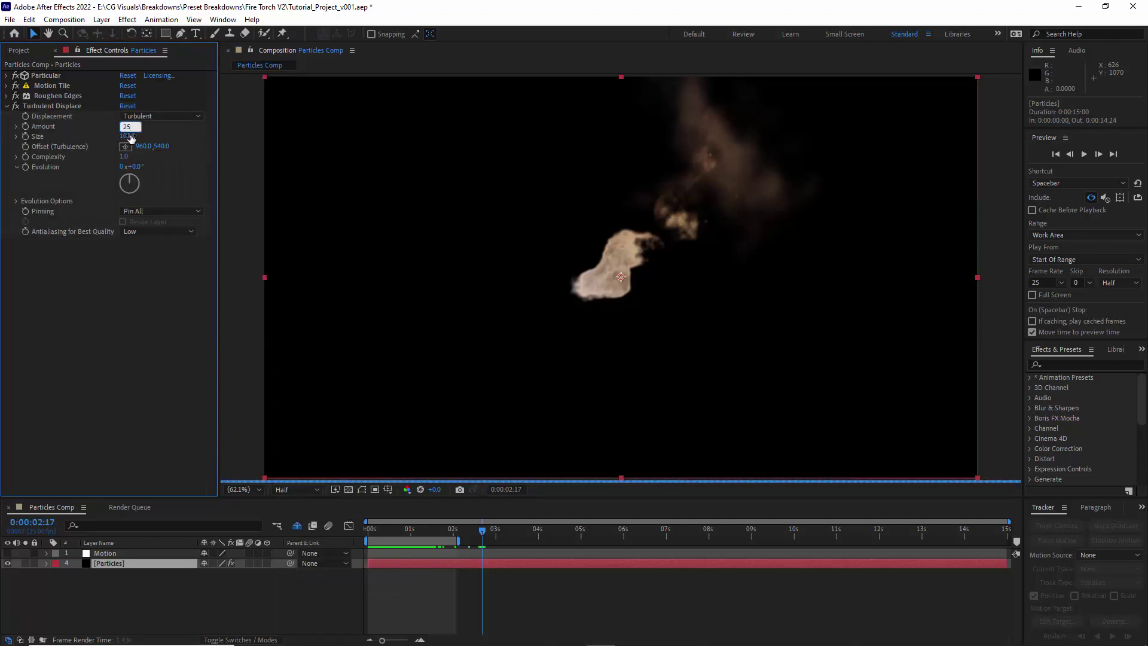
click(128, 136)
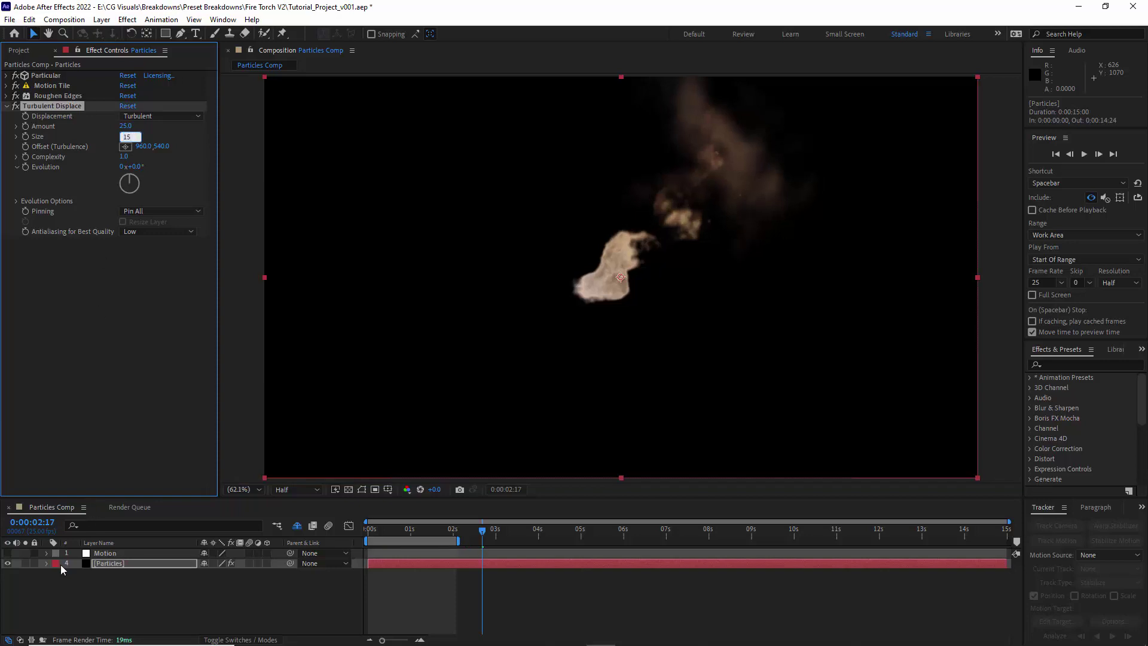
key(Return)
- Add the expression [1920, time*-400] to Turbulent Displace's Offset (Turbulence) and time*300 to its Evolution
alt+click(25, 147)
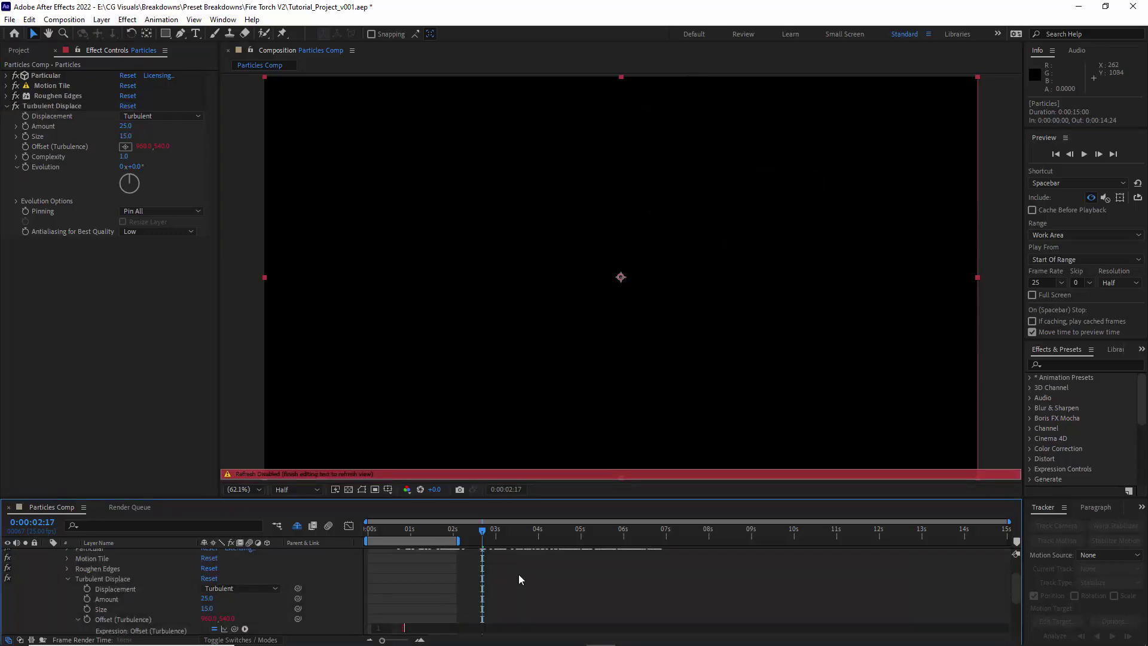
text([1920, time*-400])
alt+click(26, 167)
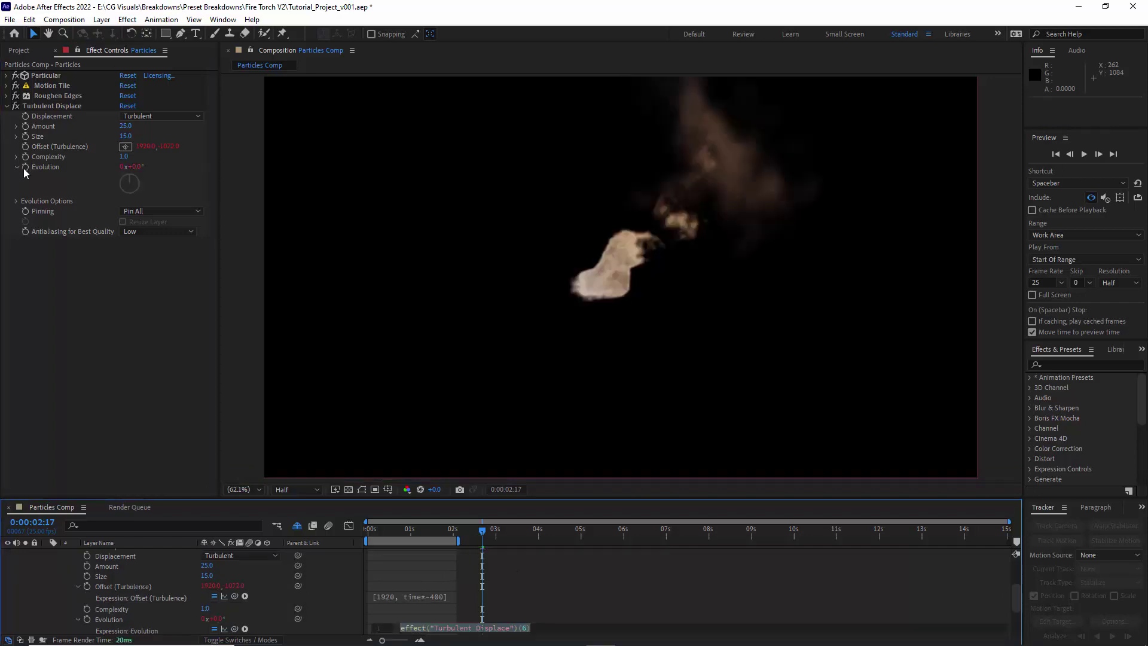
text(time*300)
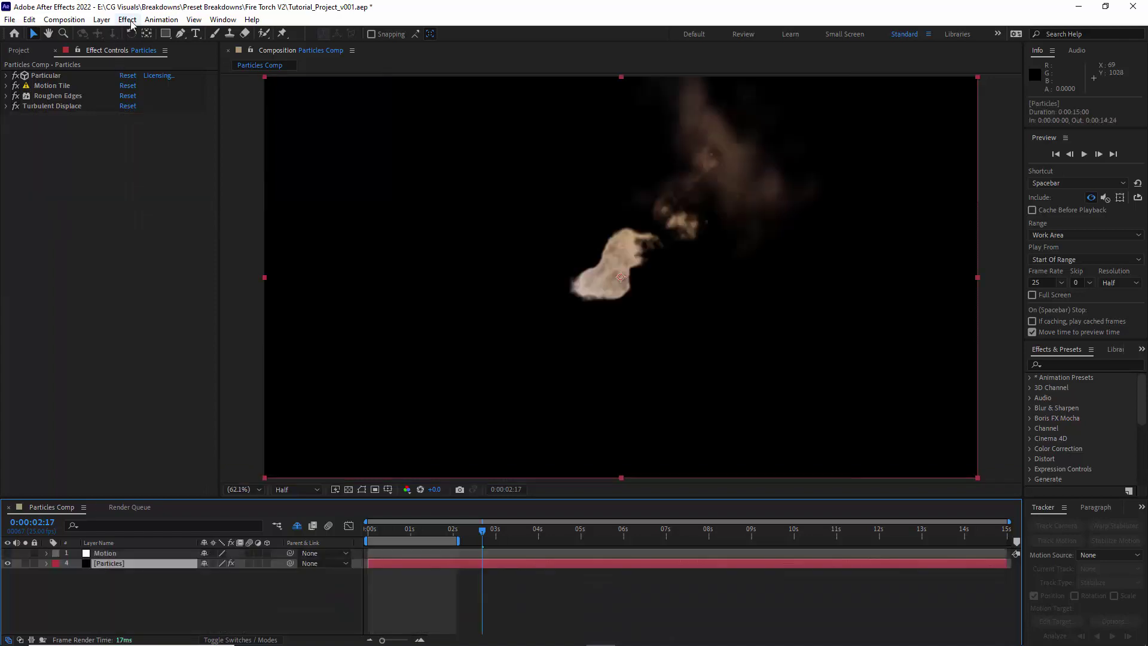
- Apply Simple Choker with Choke Matte 0.45 and Sharpen with Sharpen Amount 250 to the Particles layer
click(129, 20)
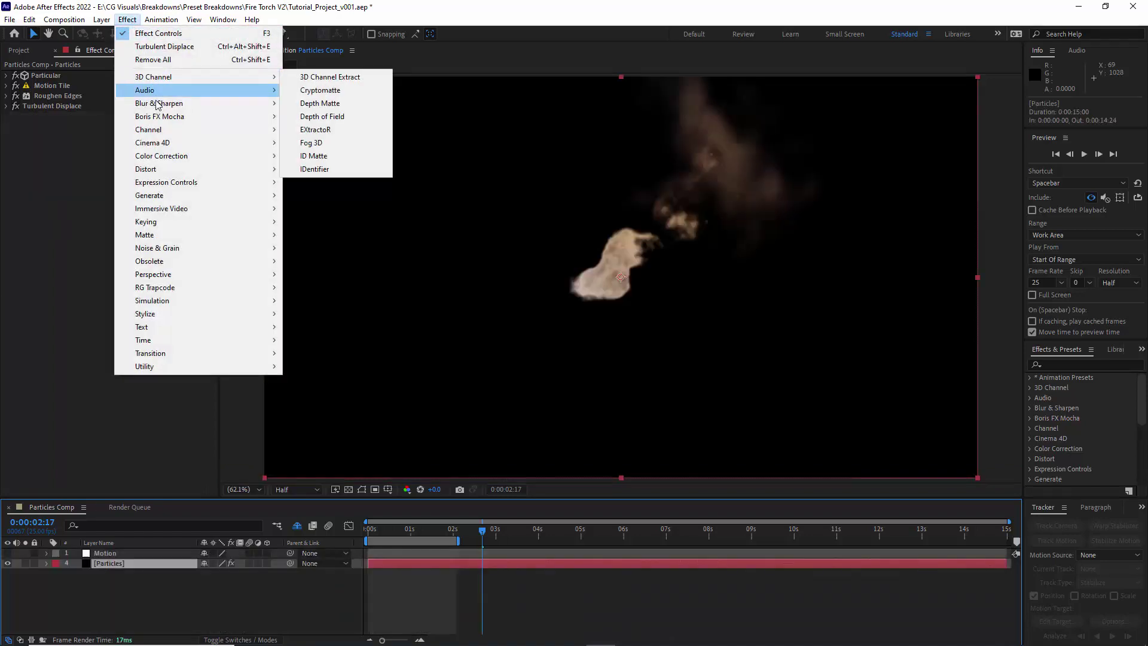
click(336, 275)
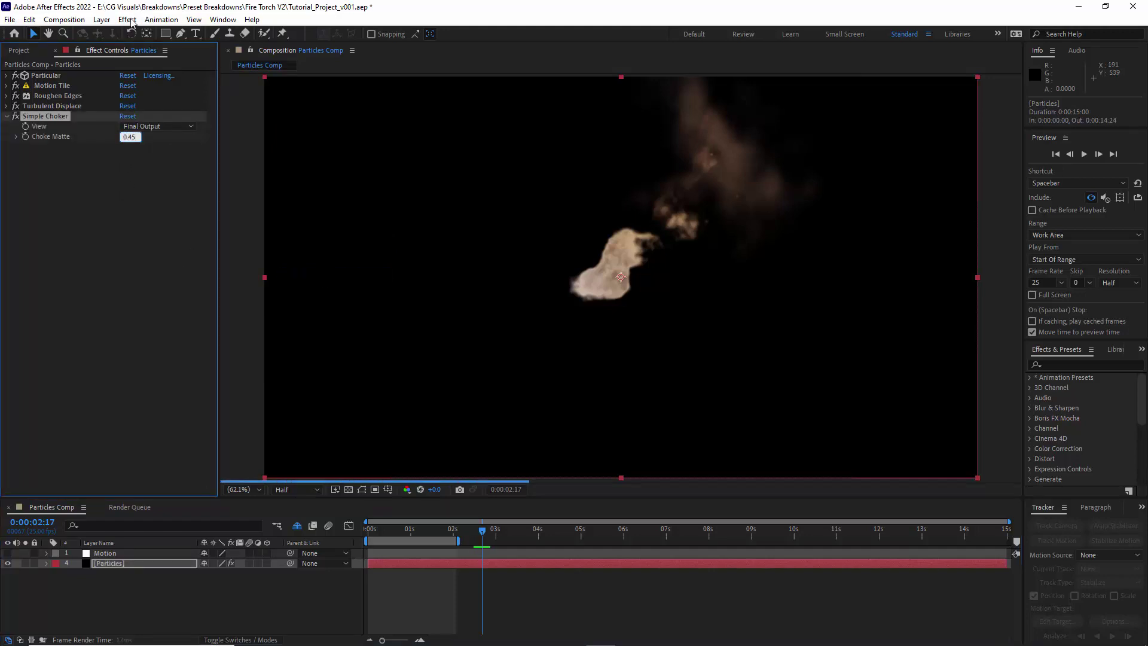
click(127, 20)
click(312, 281)
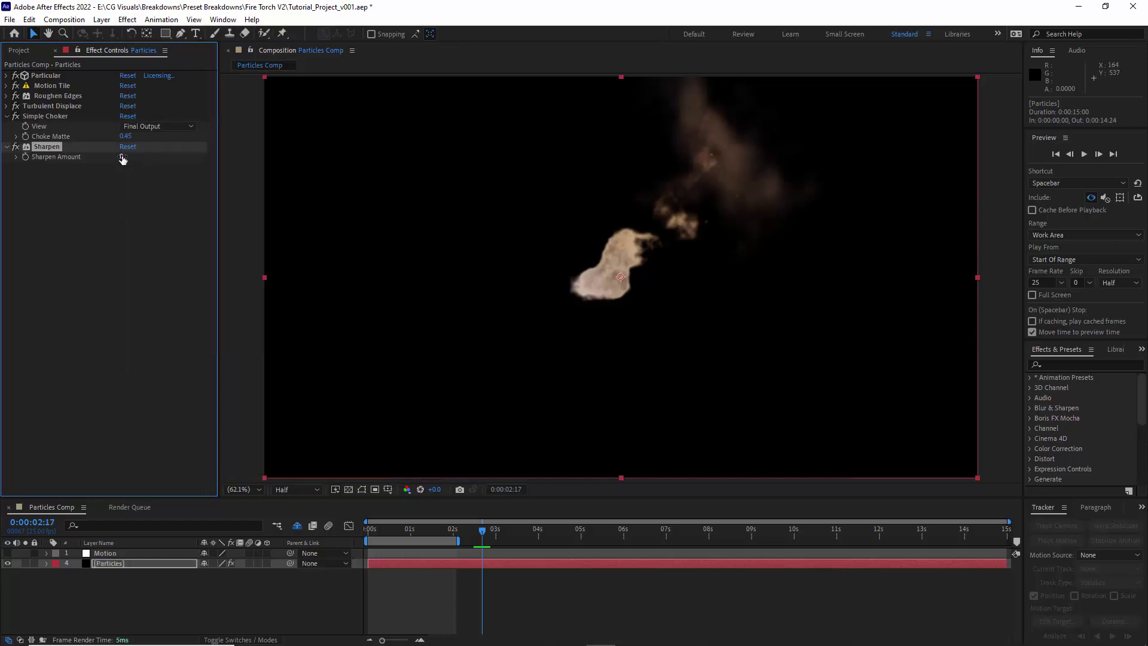
- Apply Extract to the Particles layer with Black Point 150 and Black Softness 150, and collapse the effect settings
click(127, 20)
mouse_move(163, 226)
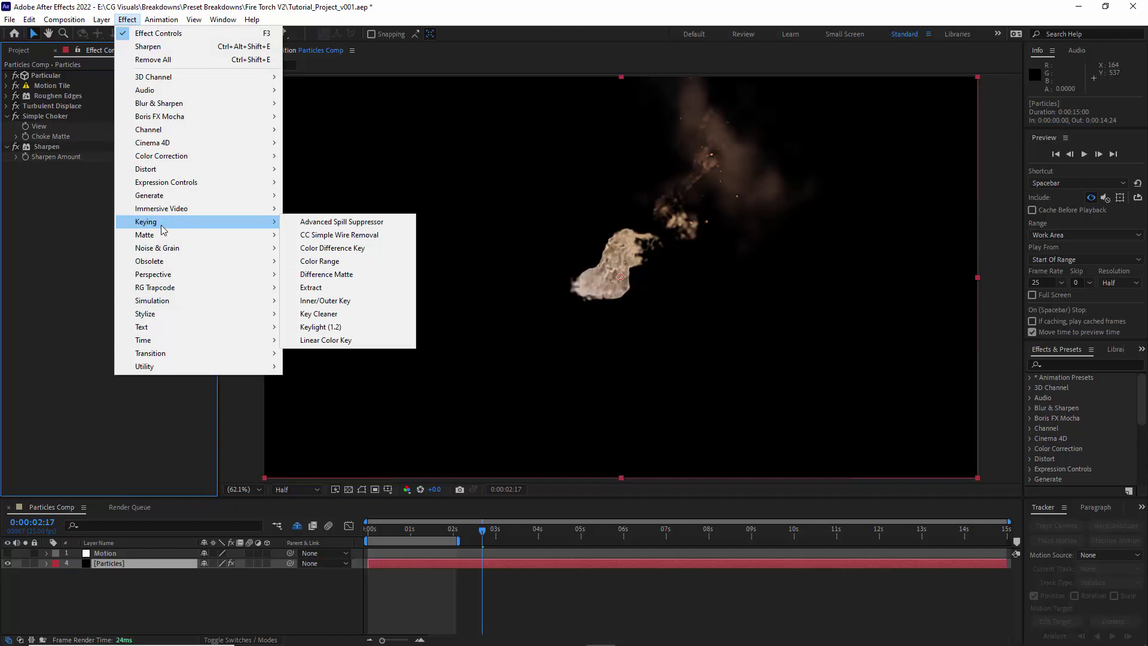
click(320, 289)
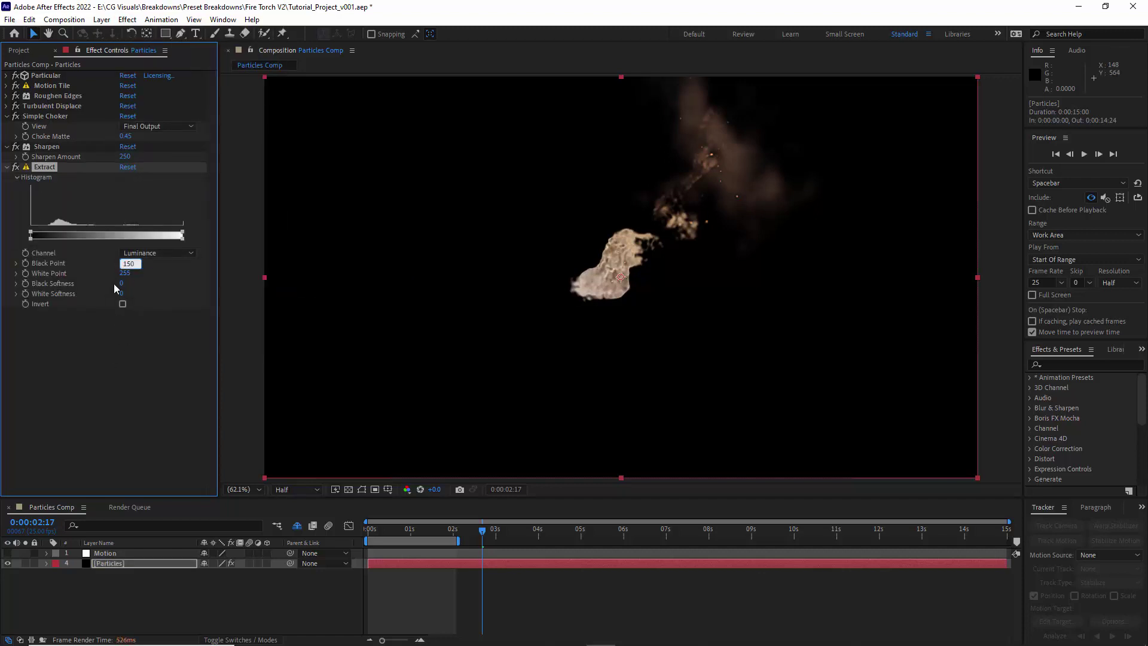
click(121, 285)
text(150)
key(Return)
key(ctrl+grave)
- Apply Curves to the Particles layer and raise the upper part of the RGB curve to brighten the highlights
click(127, 19)
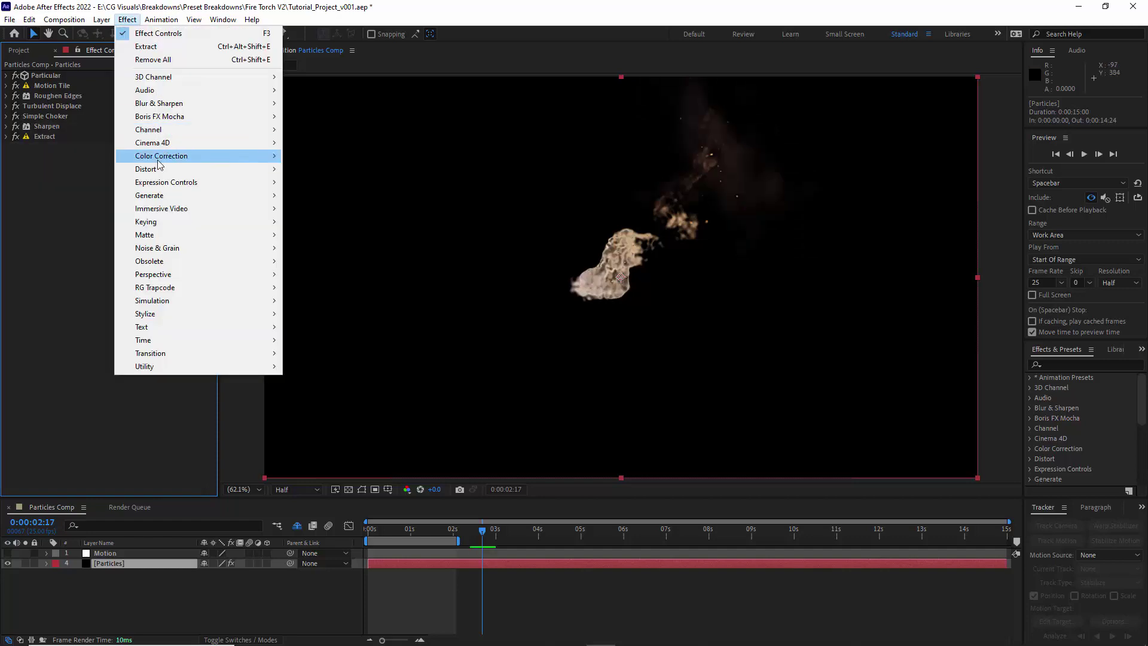
mouse_move(149, 160)
click(311, 392)
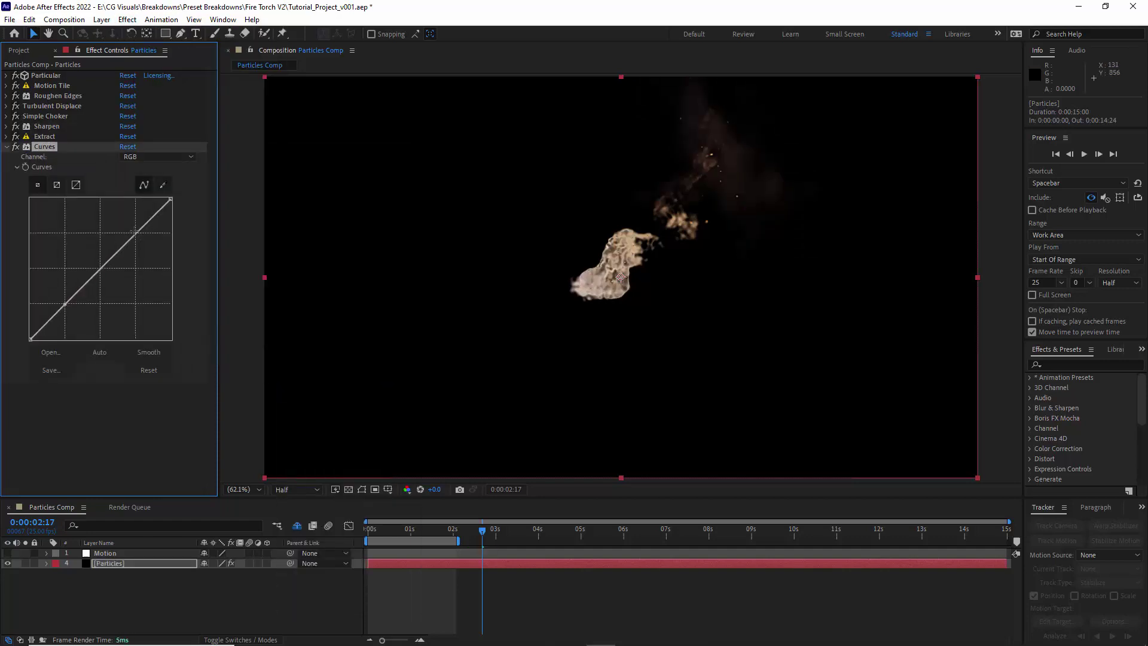
drag(135, 231, 127, 210)
key(ctrl+grave)
- Apply CC Vector Blur to the Particles layer, adjust its Amount, and collapse the effect settings
click(126, 19)
mouse_move(160, 103)
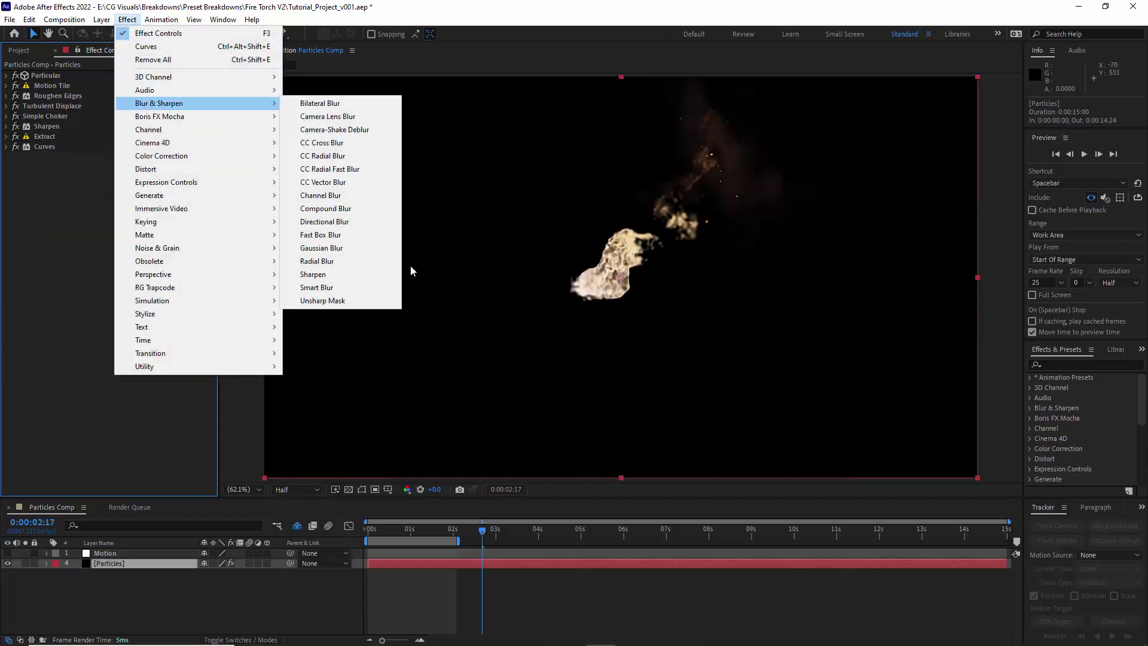
click(323, 182)
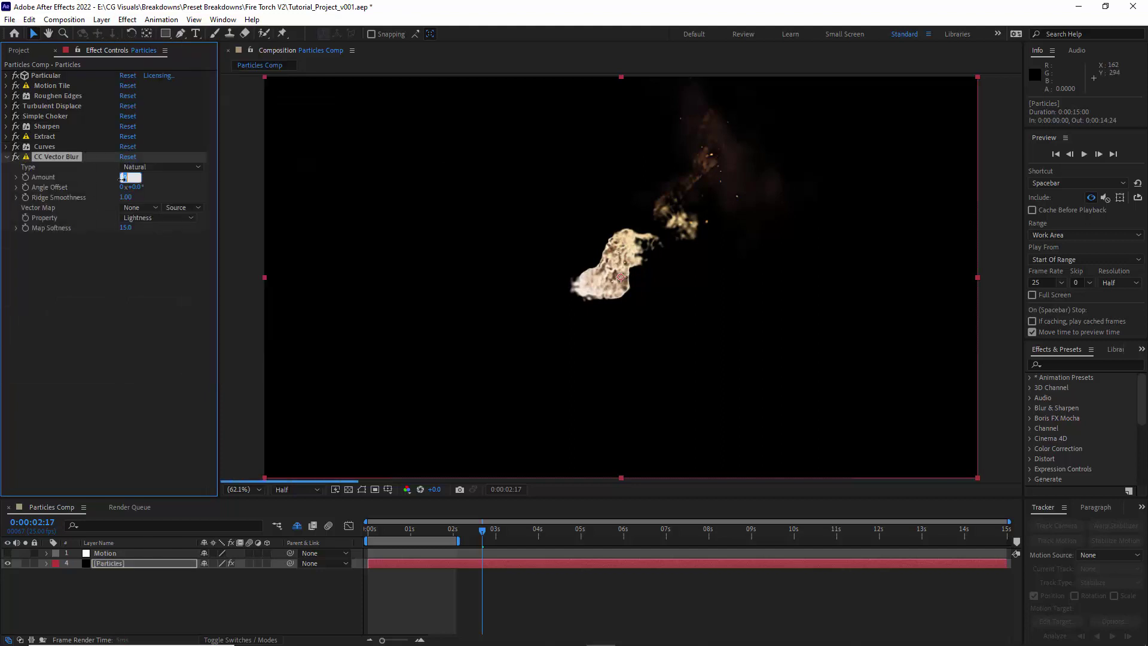
key(Return)
key(ctrl+grave)
- Apply Glow to the Particles layer with Glow Threshold 45% and Glow Radius 300, and collapse the effect settings
click(128, 19)
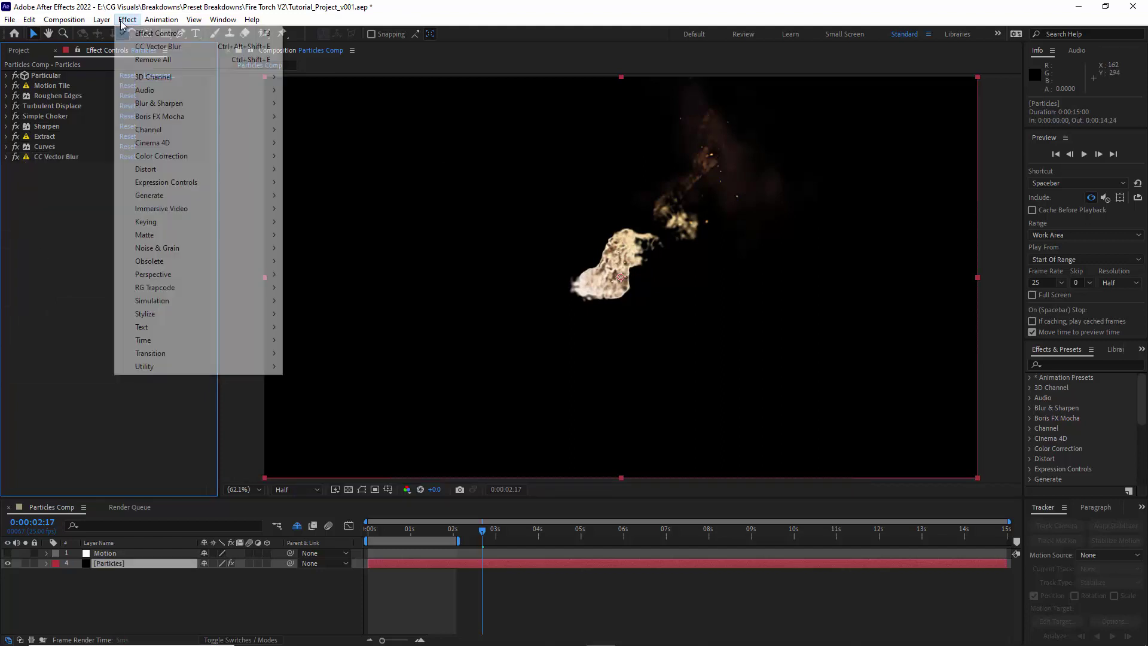
mouse_move(179, 313)
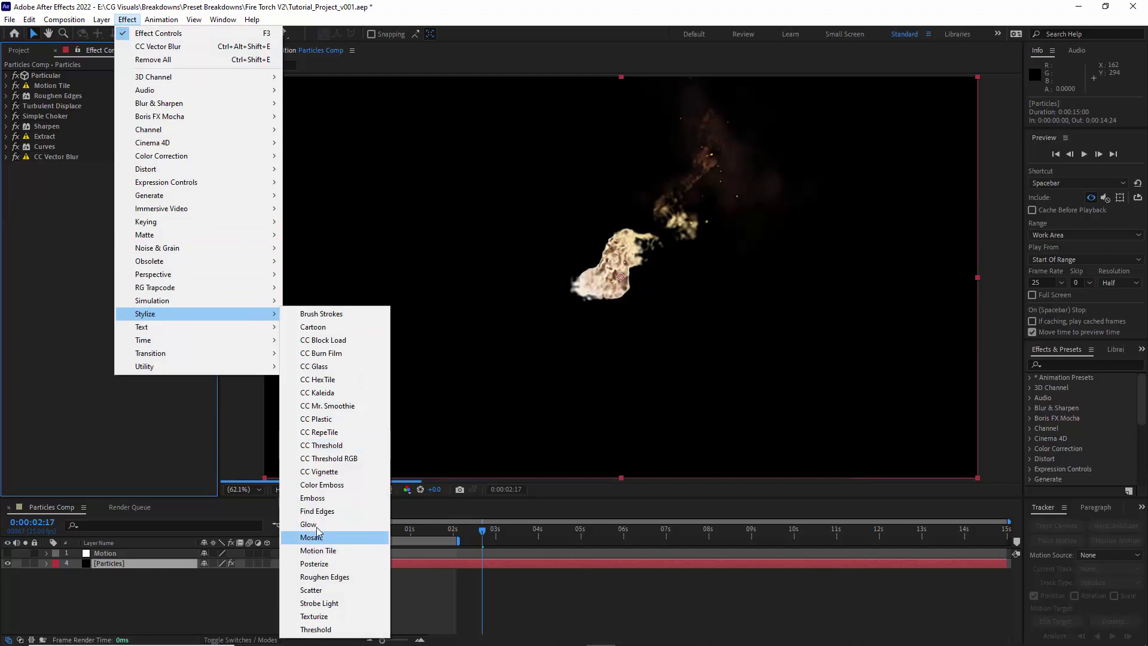
drag(313, 524, 311, 516)
drag(121, 276, 118, 272)
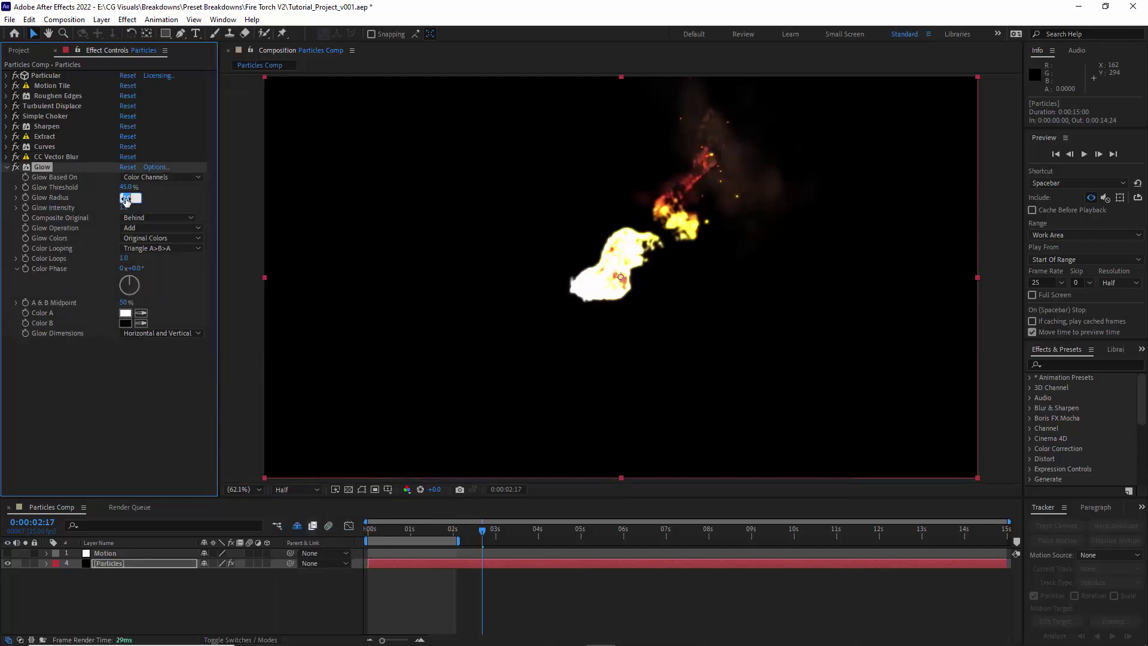
text(300)
click(116, 368)
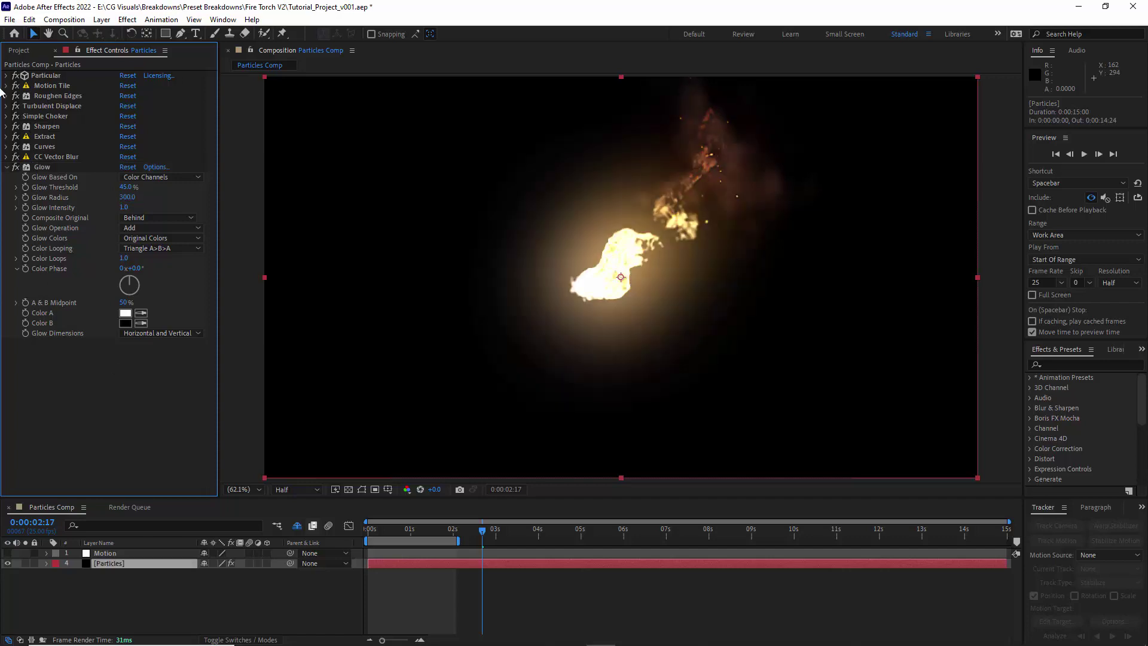
click(7, 168)
- Set Depth of Field to Off and Motion Blur to On in Particular's Rendering settings
click(6, 76)
click(16, 261)
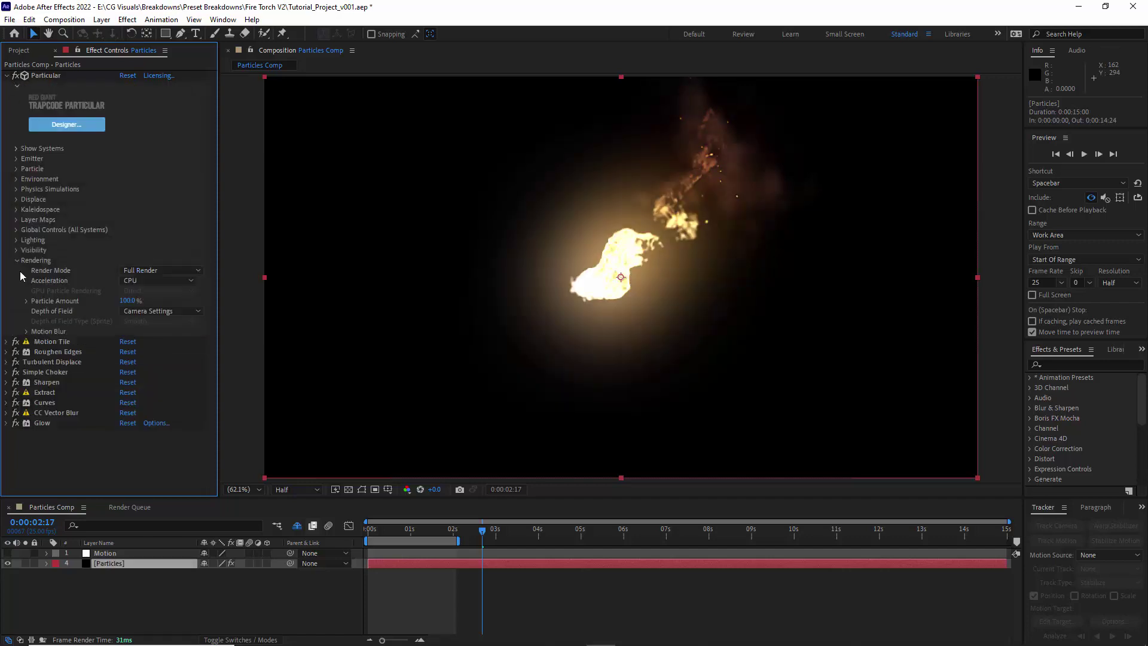
click(25, 332)
click(143, 311)
click(140, 321)
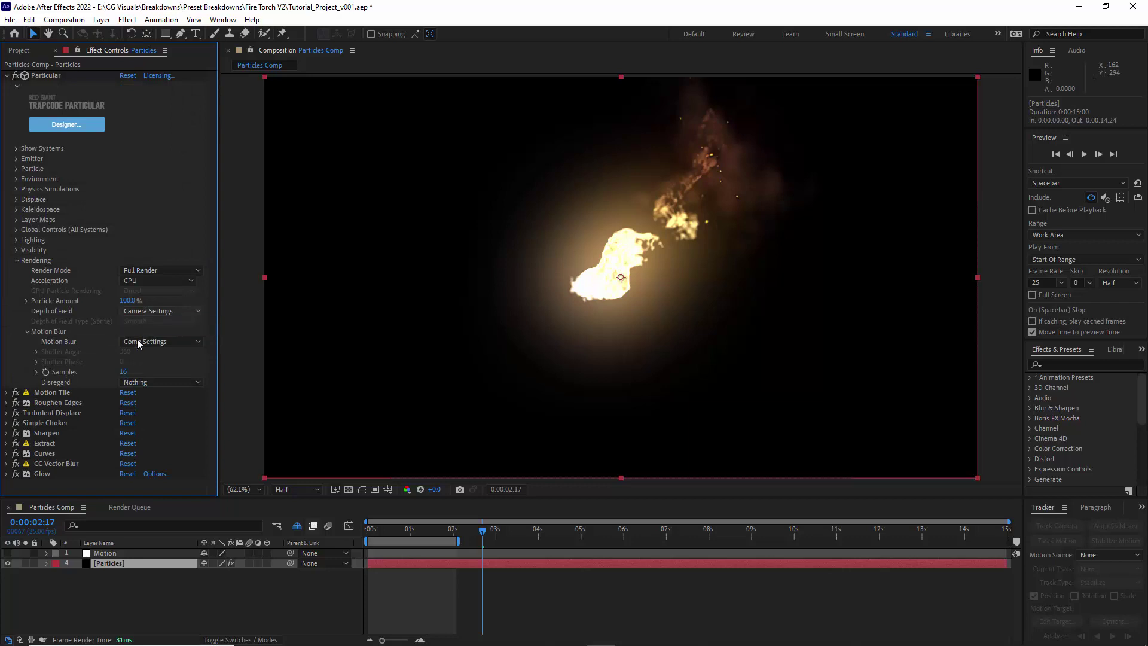
click(149, 342)
click(147, 366)
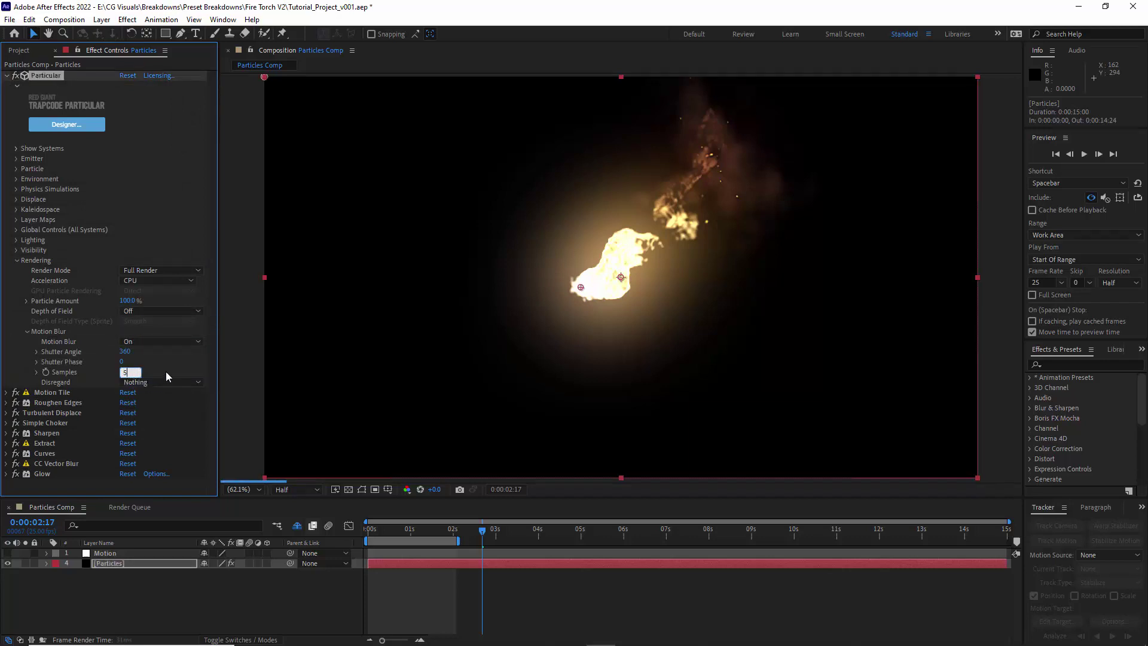
- Set Particular's motion blur Shutter Angle to 360 and adjust its Shutter Phase and Samples
click(123, 353)
click(122, 363)
text(-90)
text(-120)
- Extend the end of the work area to about 6 seconds and collapse Particular's Rendering settings
drag(458, 541, 628, 541)
click(16, 260)
- Compare the flame with all effects below Particular switched off and on again, taking a snapshot, and play the preview
drag(16, 270, 21, 320)
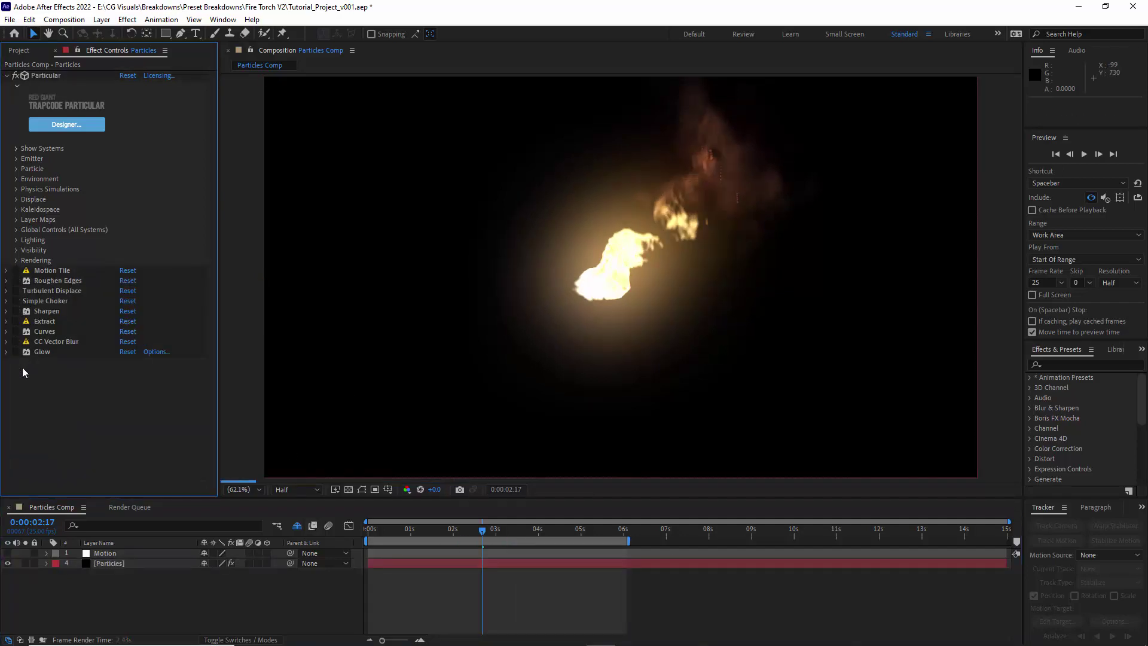
click(459, 489)
drag(16, 270, 16, 352)
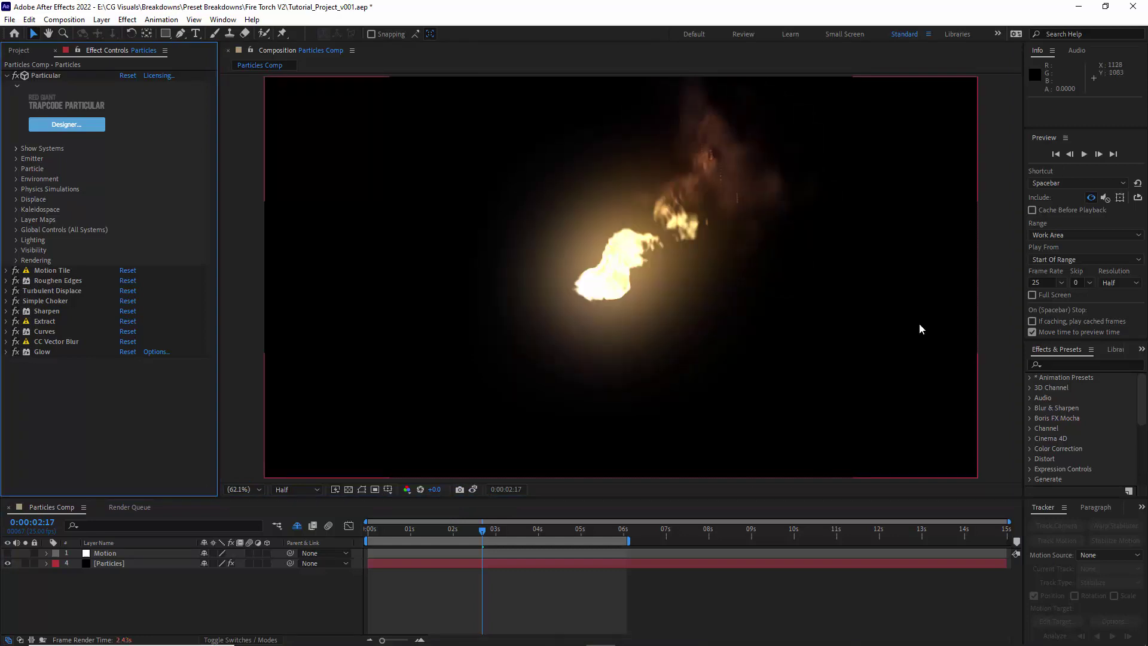
click(1084, 155)
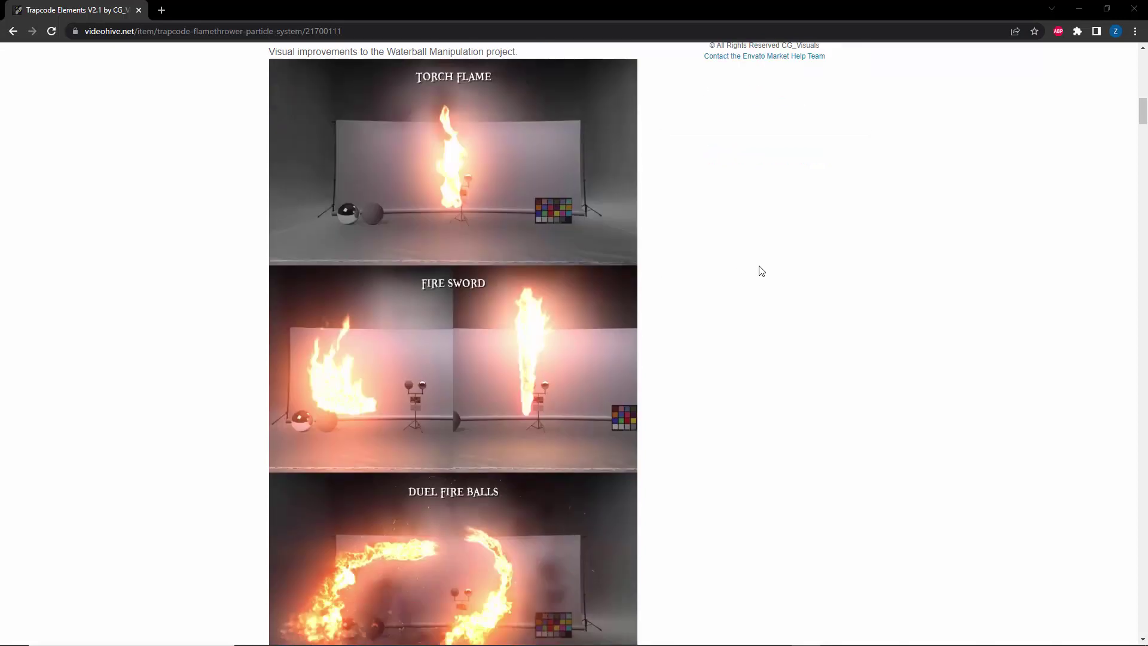
- Switch to the browser and look through the effect preview images on the Videohive page for Trapcode Elements V2.1
scroll(764, 269, down, 7)
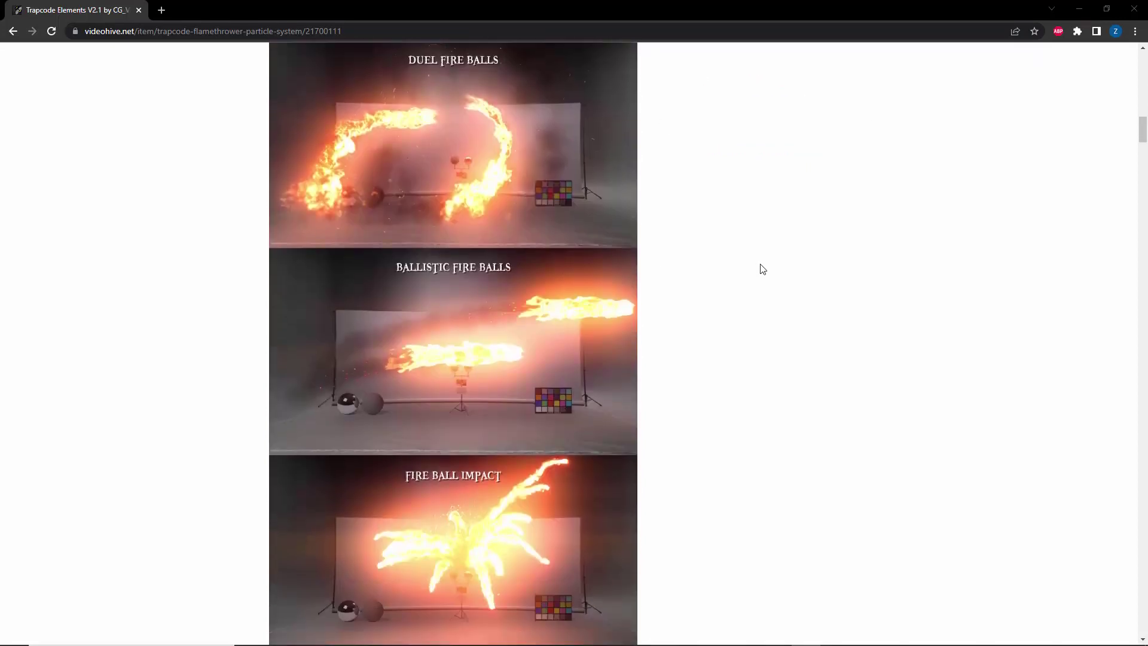
scroll(763, 269, down, 11)
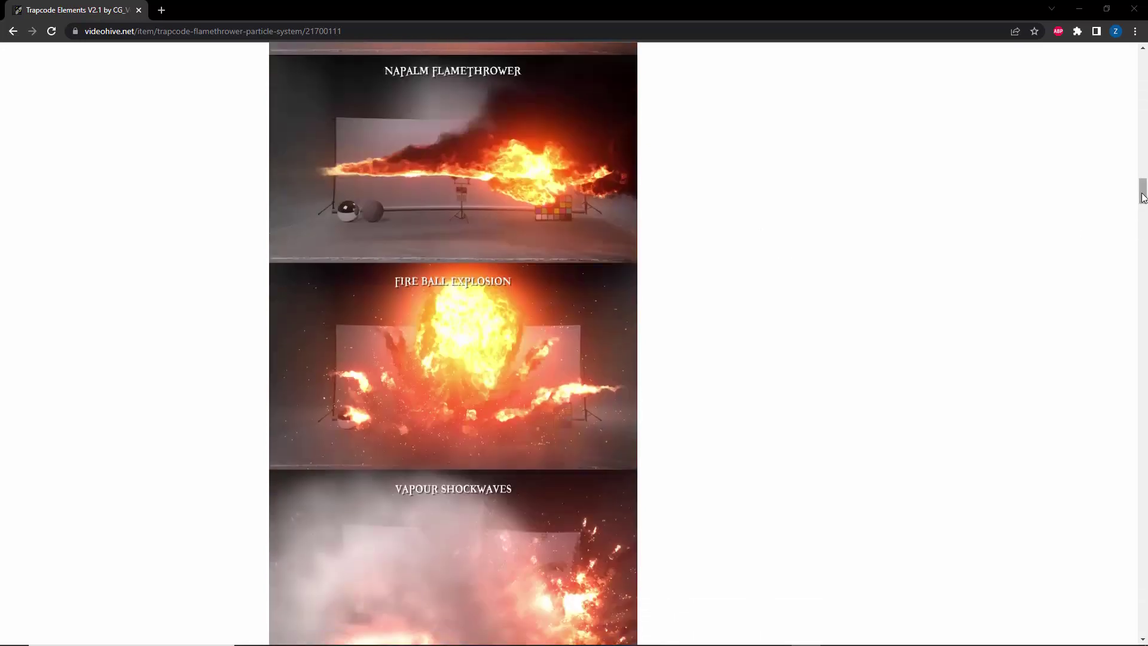
drag(1142, 197, 1136, 243)
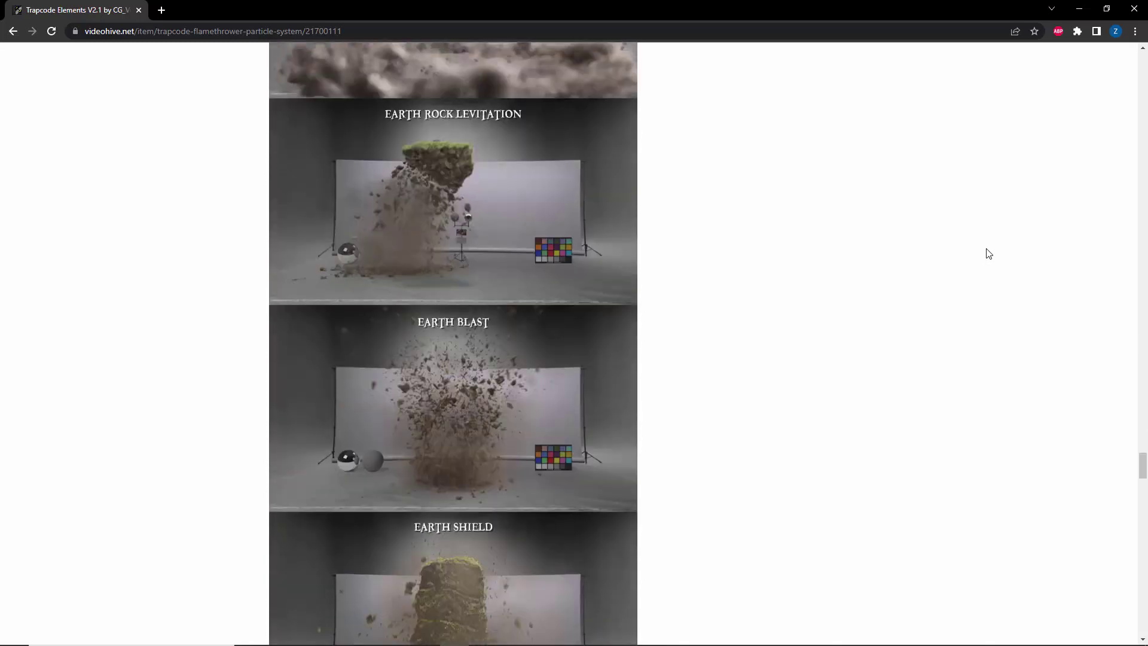
scroll(989, 255, down, 8)
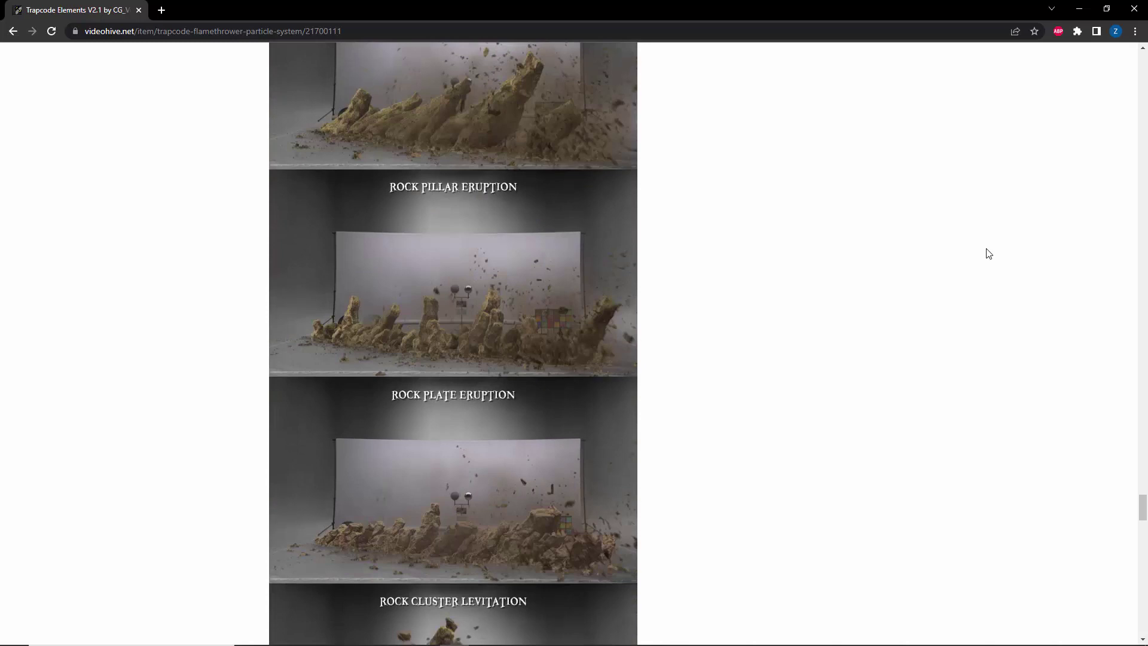
scroll(989, 254, down, 10)
scroll(989, 254, down, 9)
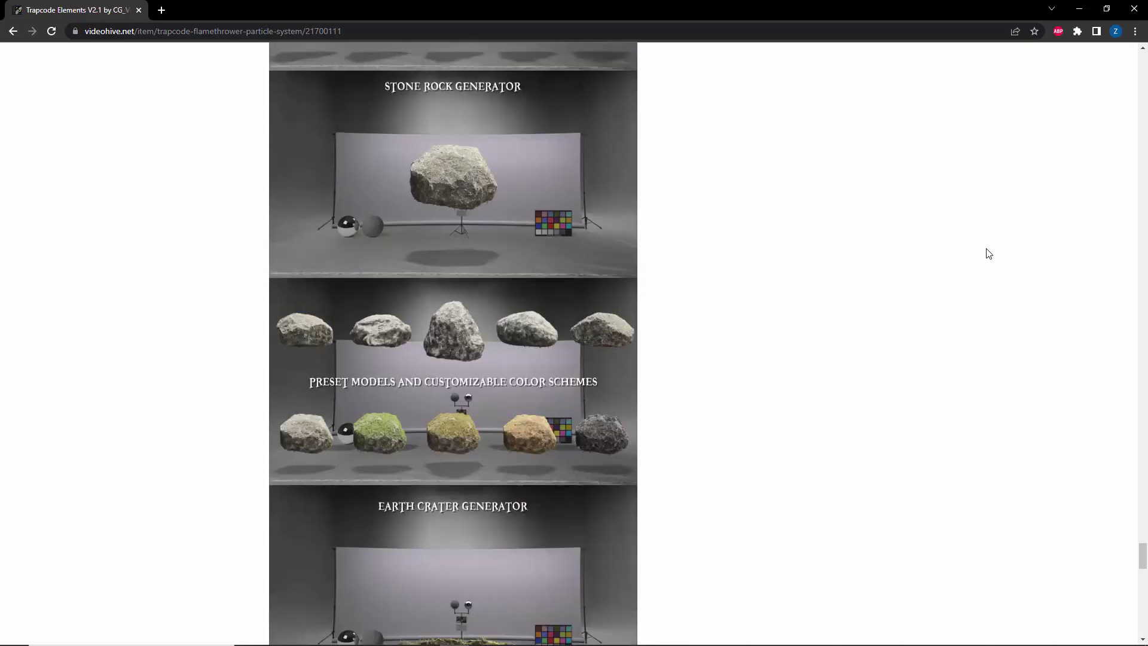
scroll(989, 254, down, 2)
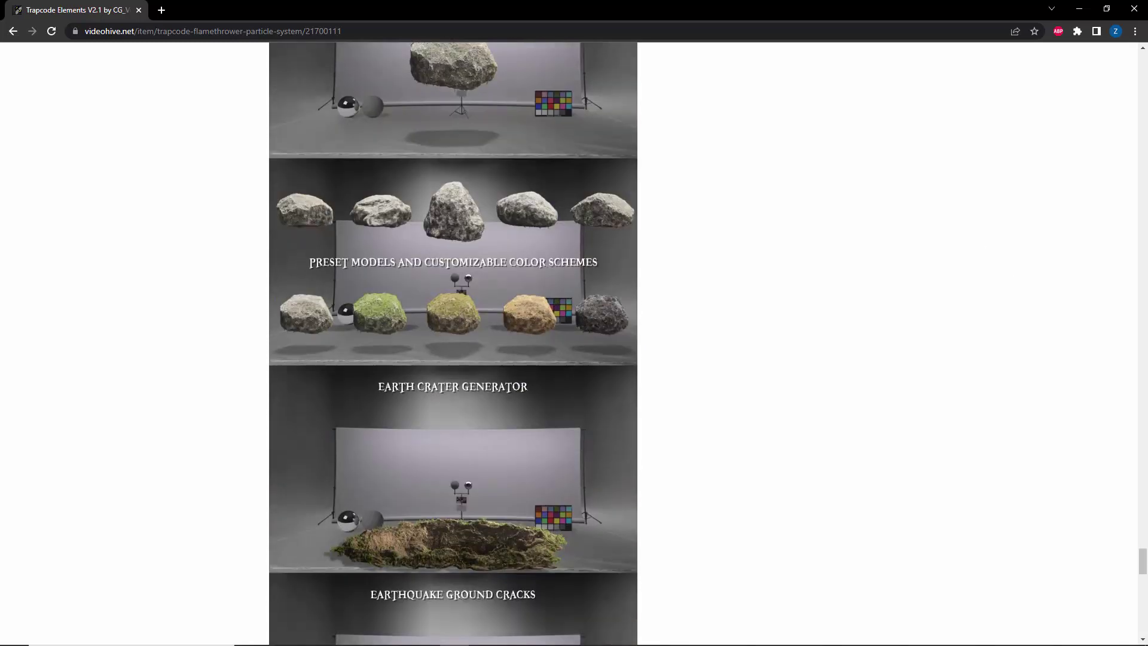